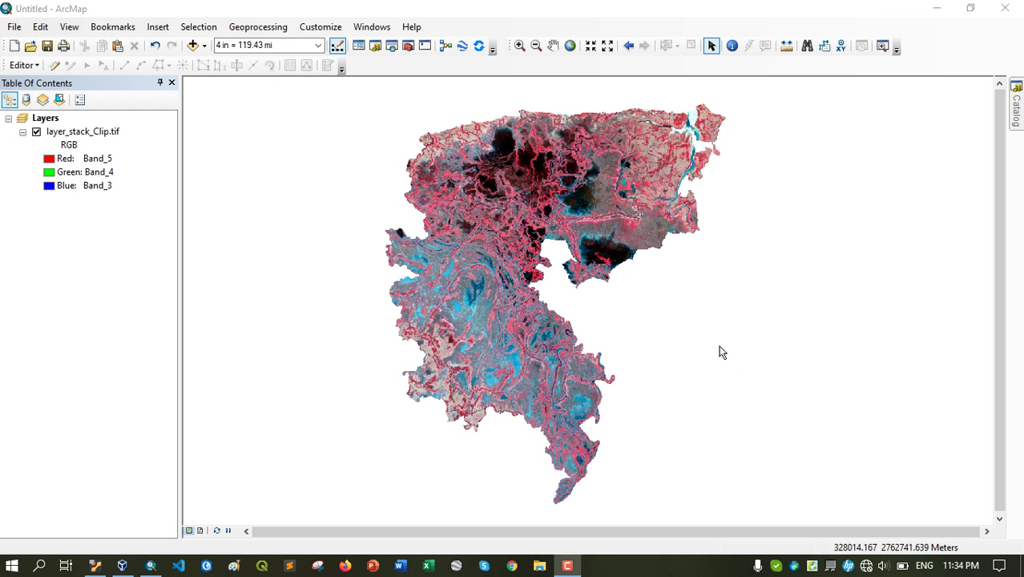
Step: Check the installed ArcGIS Desktop version and license type in the program information, then close it
{"action": "left_click", "coordinate": [410, 28]}
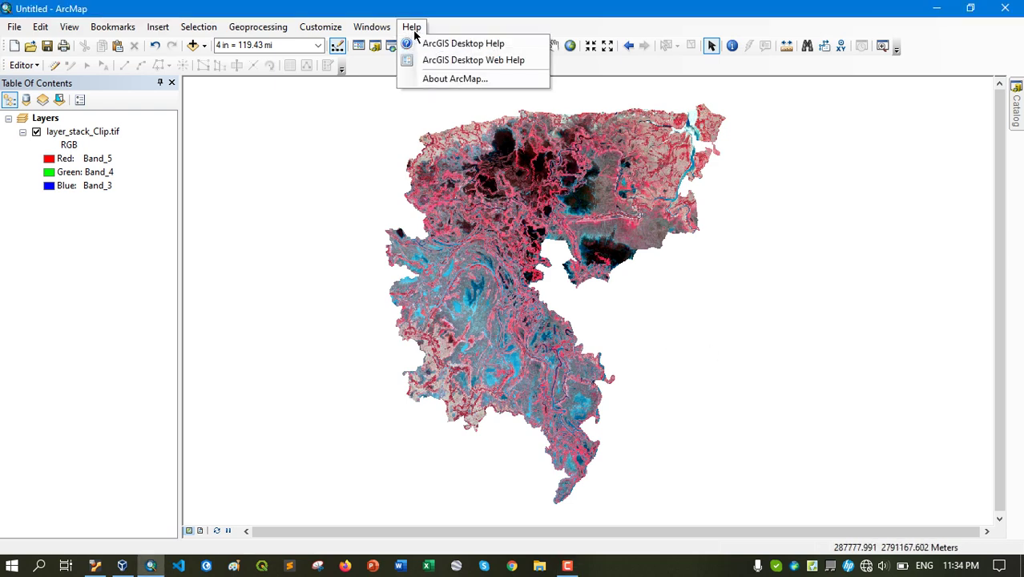
{"action": "left_click", "coordinate": [440, 78]}
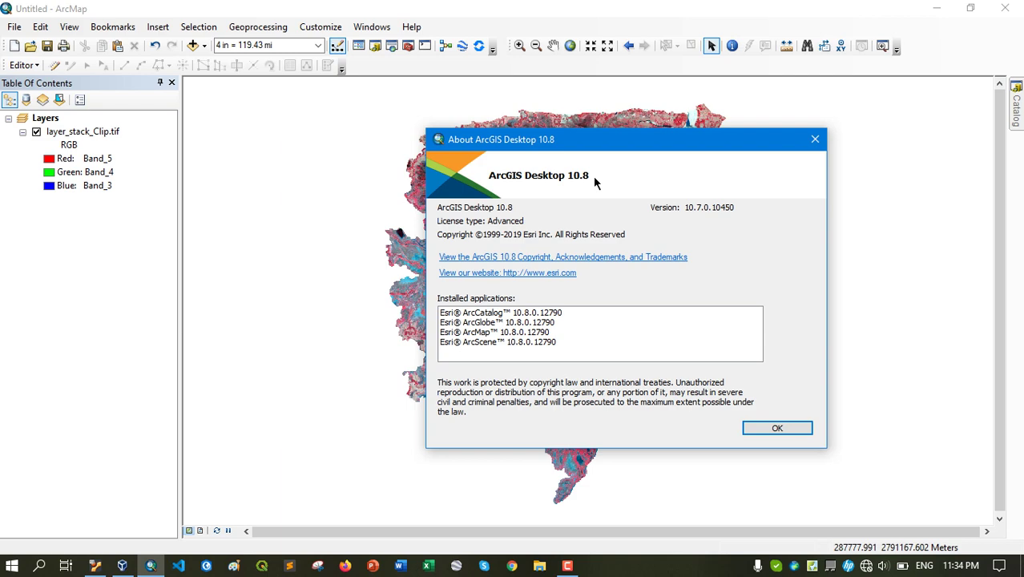
{"action": "left_click_drag", "start_coordinate": [642, 142], "coordinate": [703, 135]}
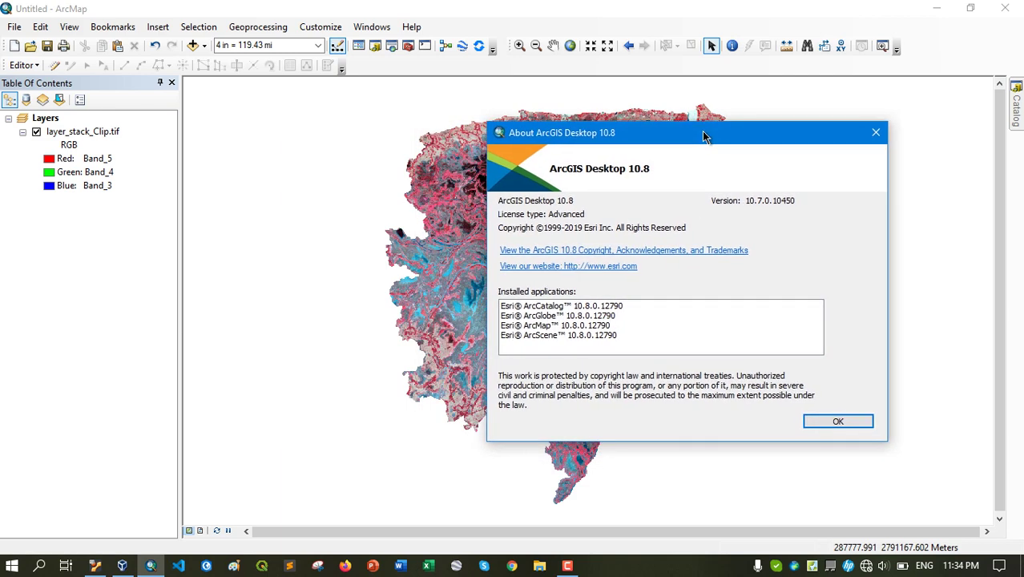
{"action": "left_click", "coordinate": [834, 420]}
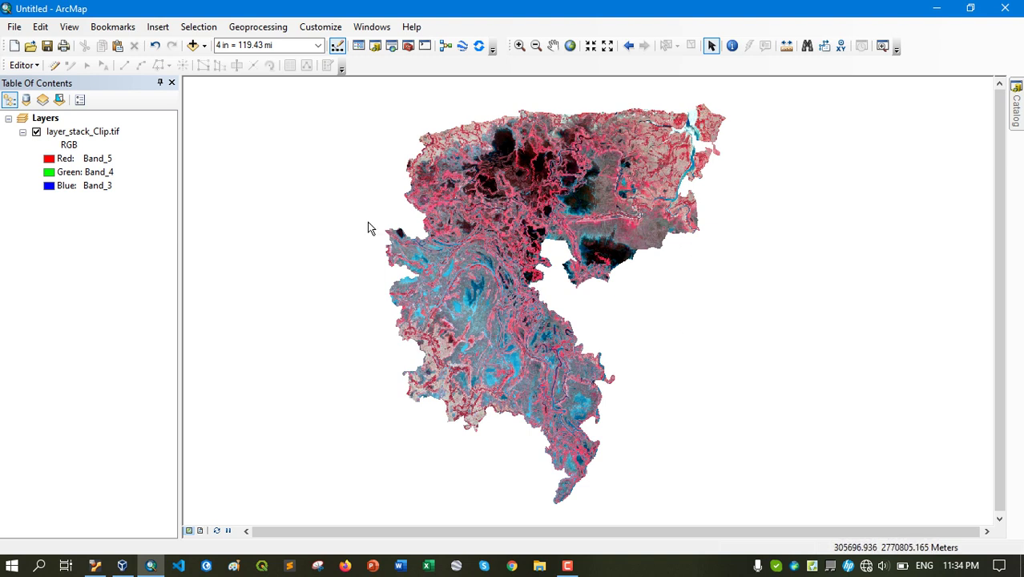
Step: Review the RGB composite symbology of layer_stack_Clip.tif, including the bands available for the red channel, without changing it
{"action": "left_click", "coordinate": [102, 133]}
{"action": "right_click", "coordinate": [102, 134]}
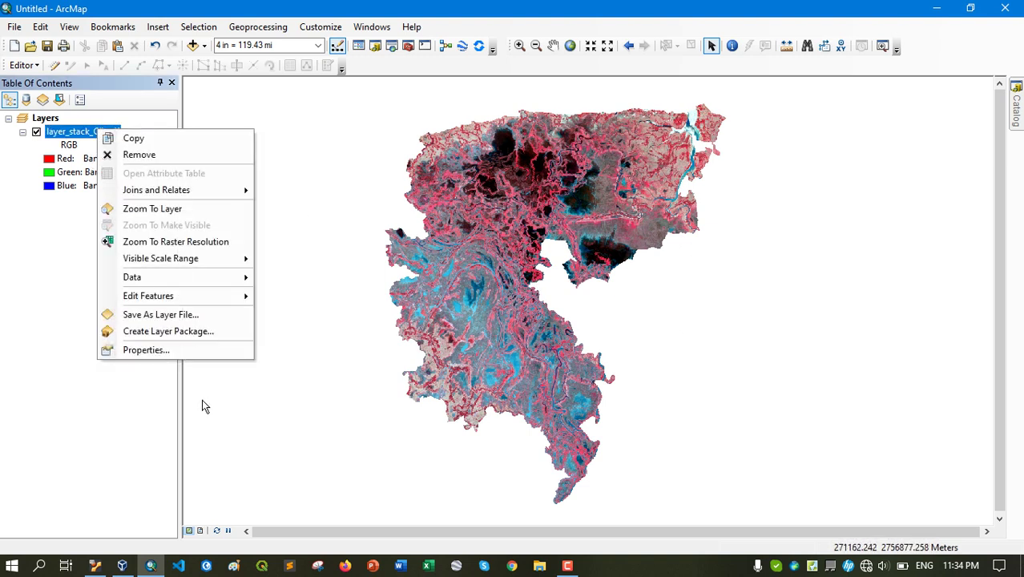
{"action": "left_click", "coordinate": [191, 350]}
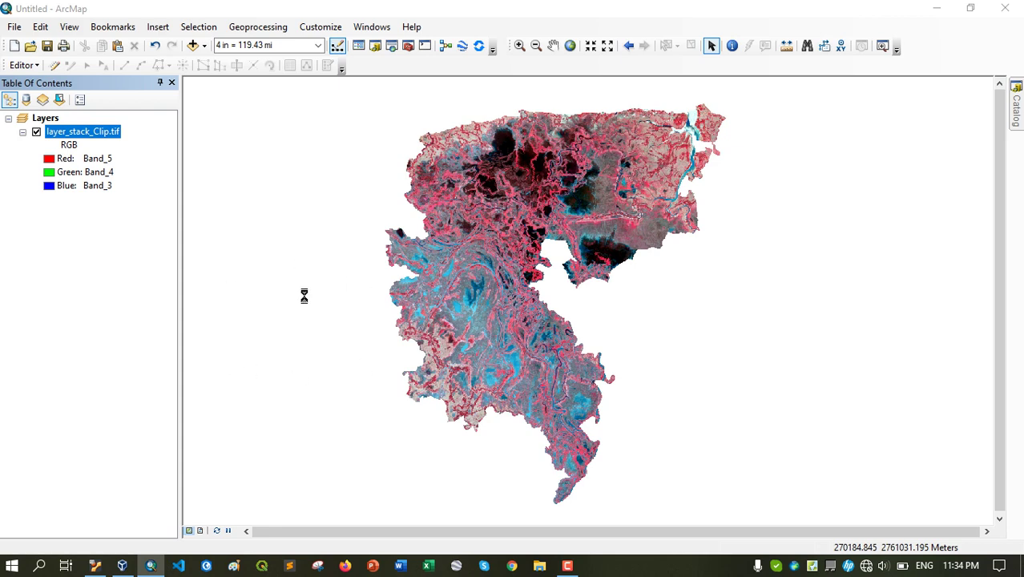
{"action": "left_click", "coordinate": [490, 126]}
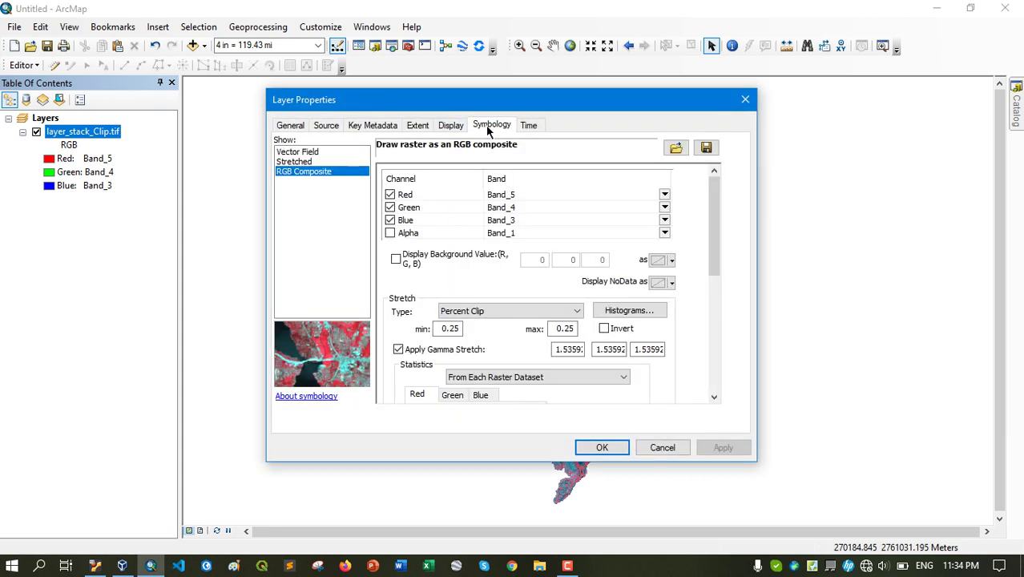
{"action": "left_click", "coordinate": [510, 195]}
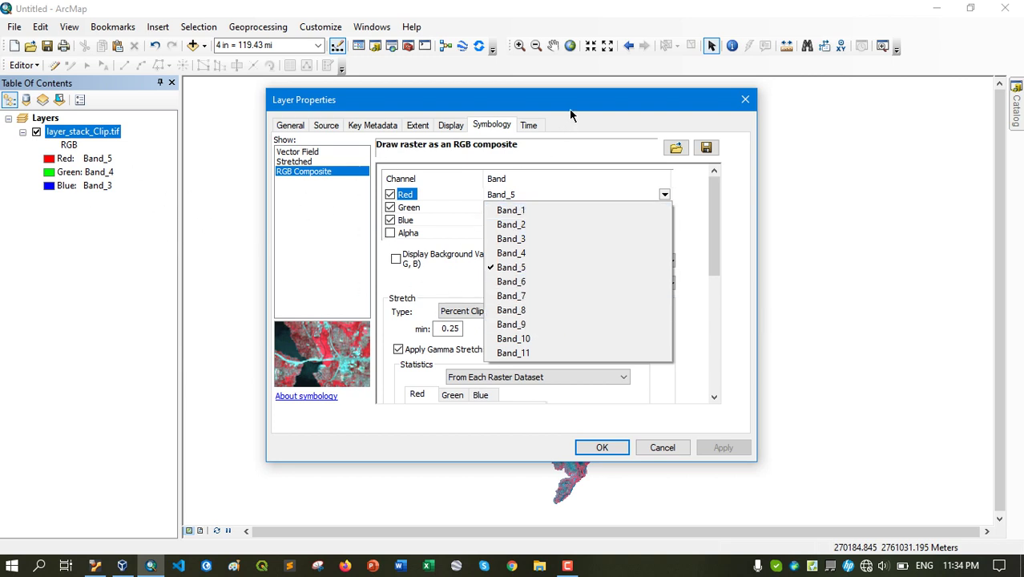
{"action": "left_click", "coordinate": [555, 133]}
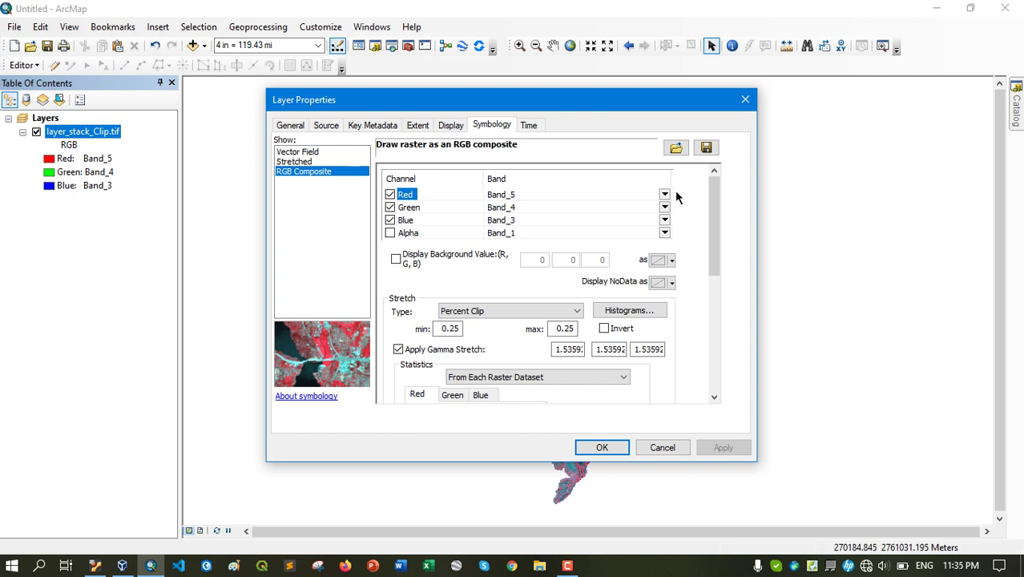
{"action": "left_click_drag", "start_coordinate": [550, 124], "coordinate": [653, 128]}
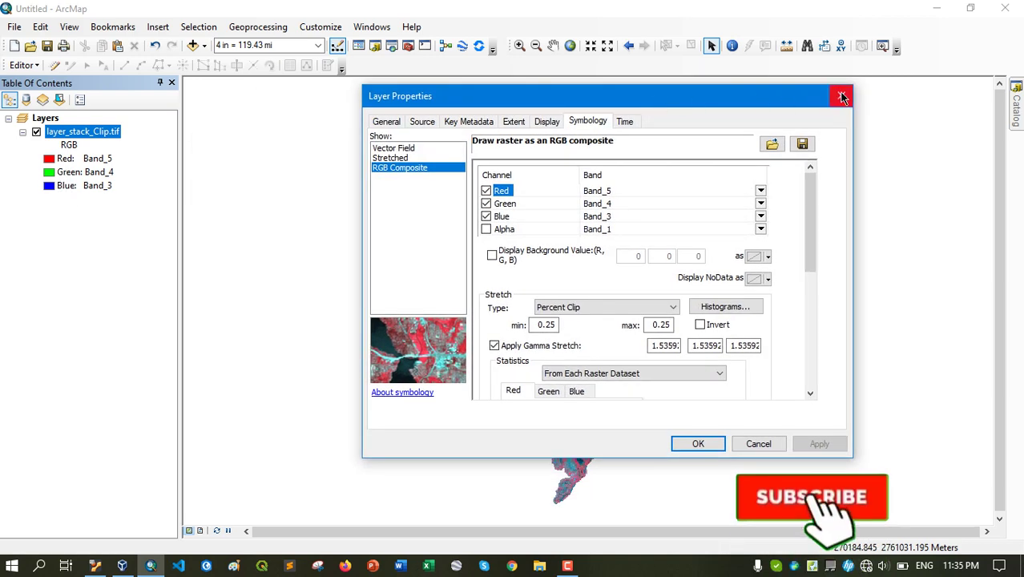
{"action": "key", "text": "Return"}
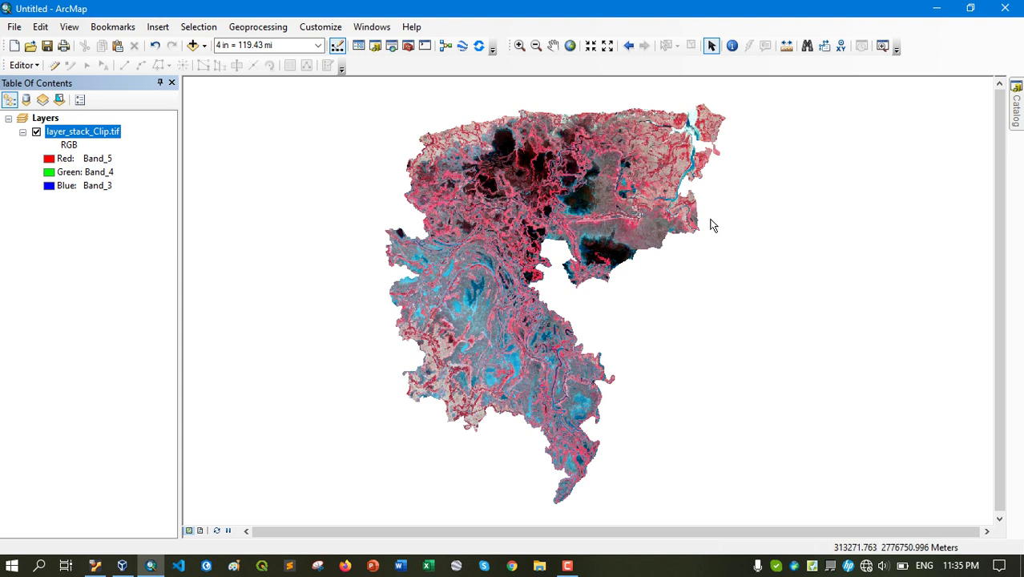
Step: Inspect the northern part of the clipped raster up close, then return the map to its full extent
{"action": "left_click_drag", "start_coordinate": [523, 255], "coordinate": [498, 258]}
{"action": "left_click_drag", "start_coordinate": [566, 253], "coordinate": [580, 247]}
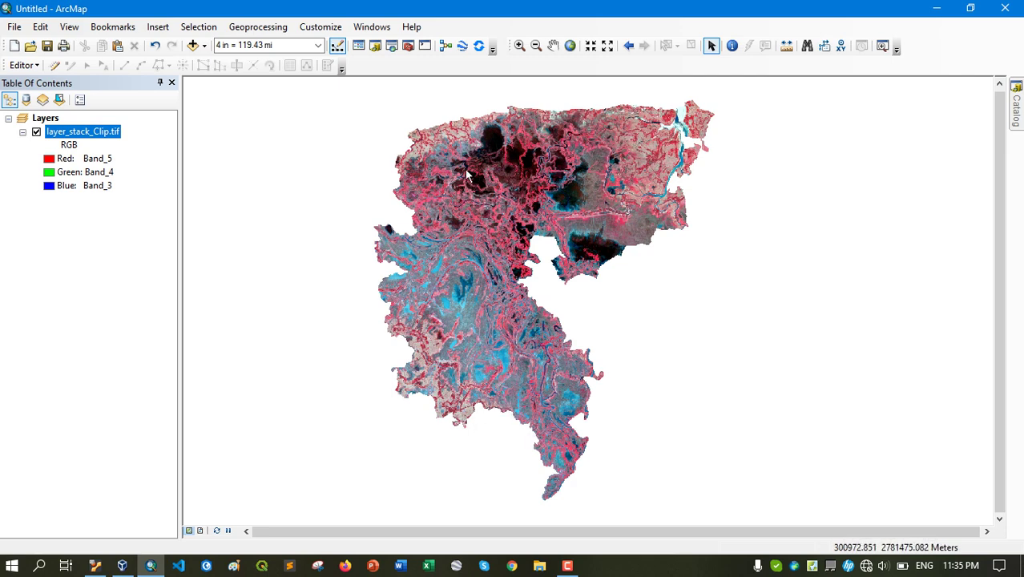
{"action": "scroll", "coordinate": [488, 140], "scroll_direction": "up", "scroll_amount": 5}
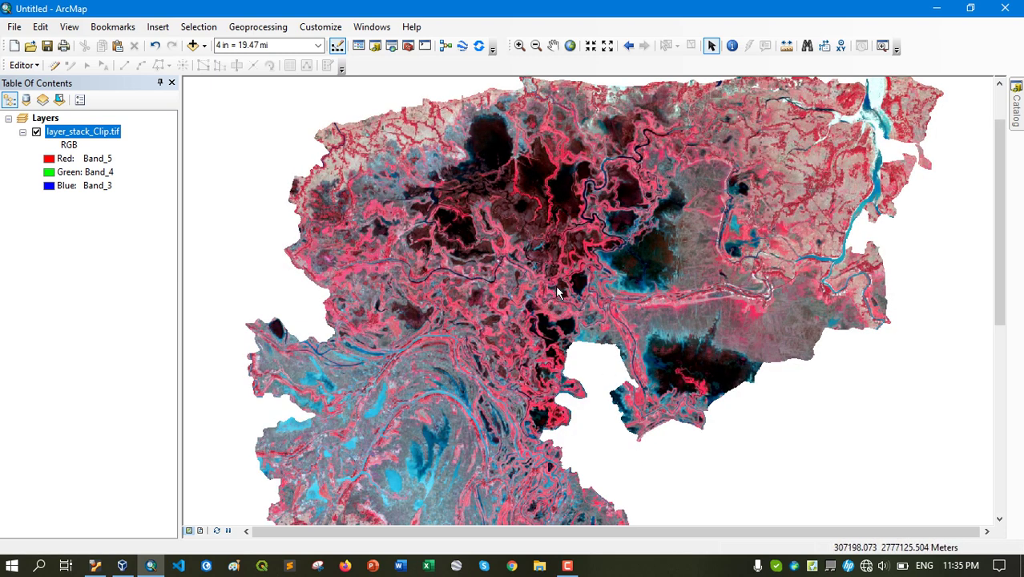
{"action": "scroll", "coordinate": [463, 201], "scroll_direction": "down", "scroll_amount": 5}
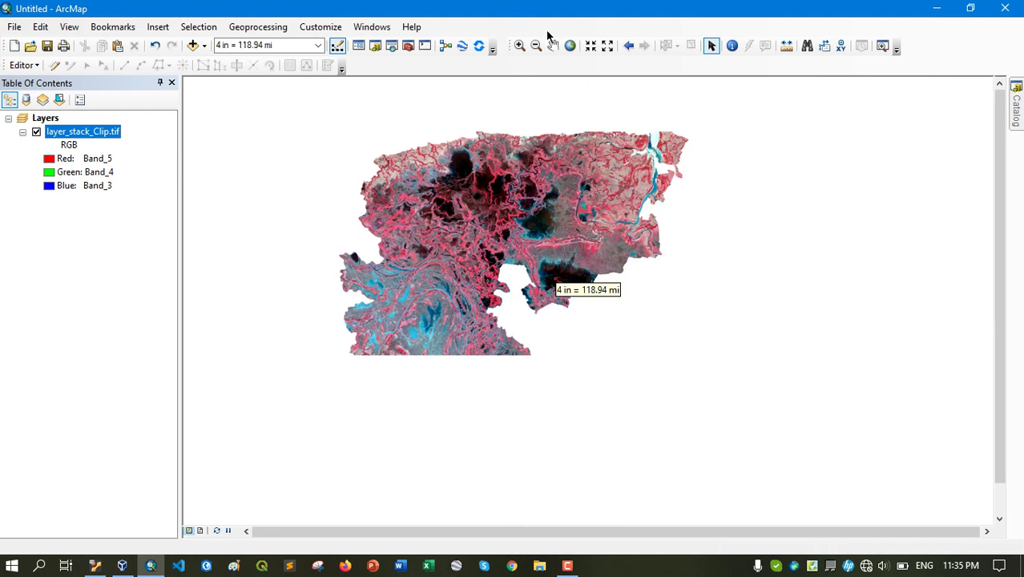
{"action": "left_click", "coordinate": [571, 48]}
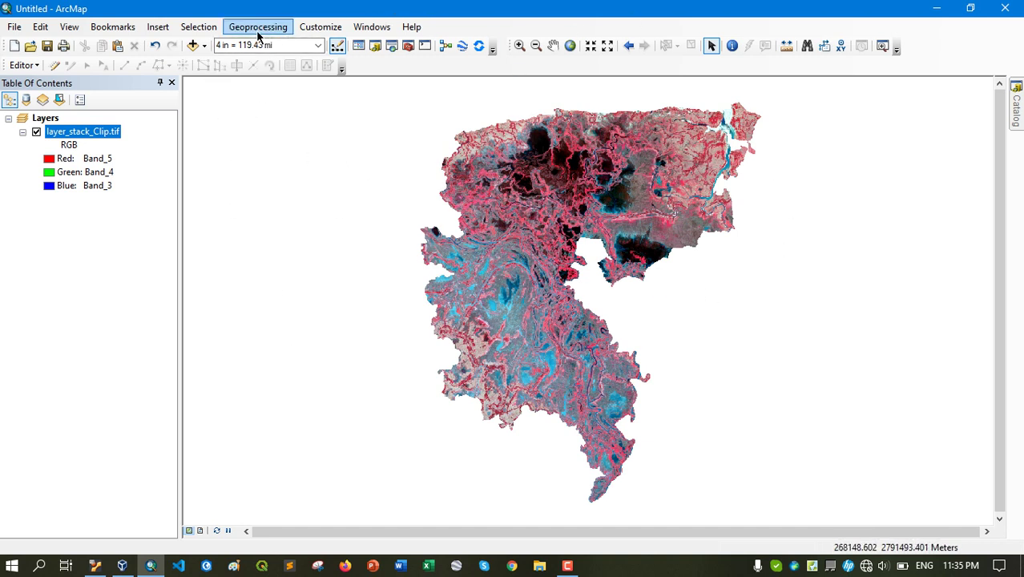
Step: Check that the extensions, including Spatial Analyst, are enabled and read their descriptions, then close the list
{"action": "left_click", "coordinate": [319, 28]}
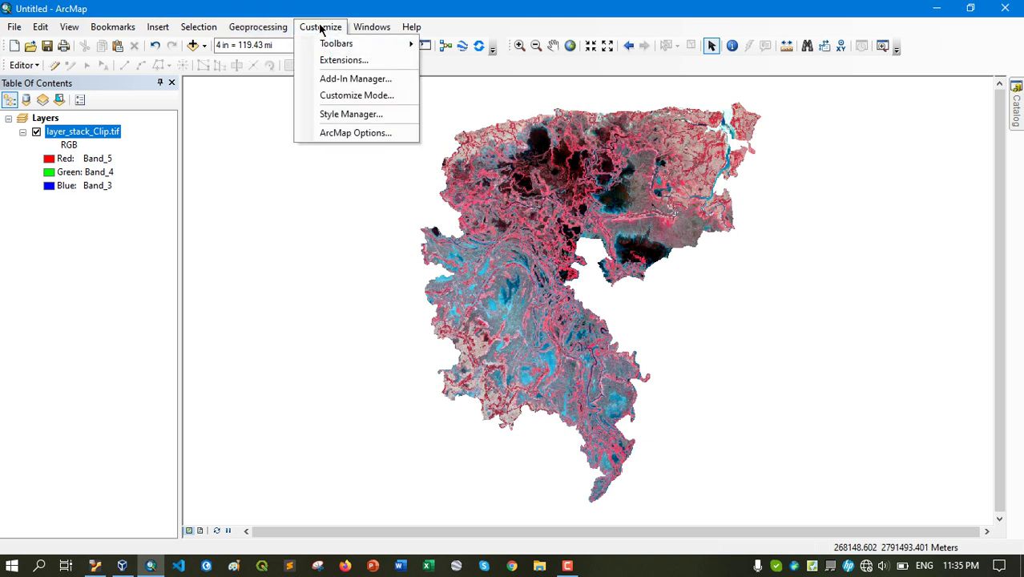
{"action": "left_click", "coordinate": [380, 62]}
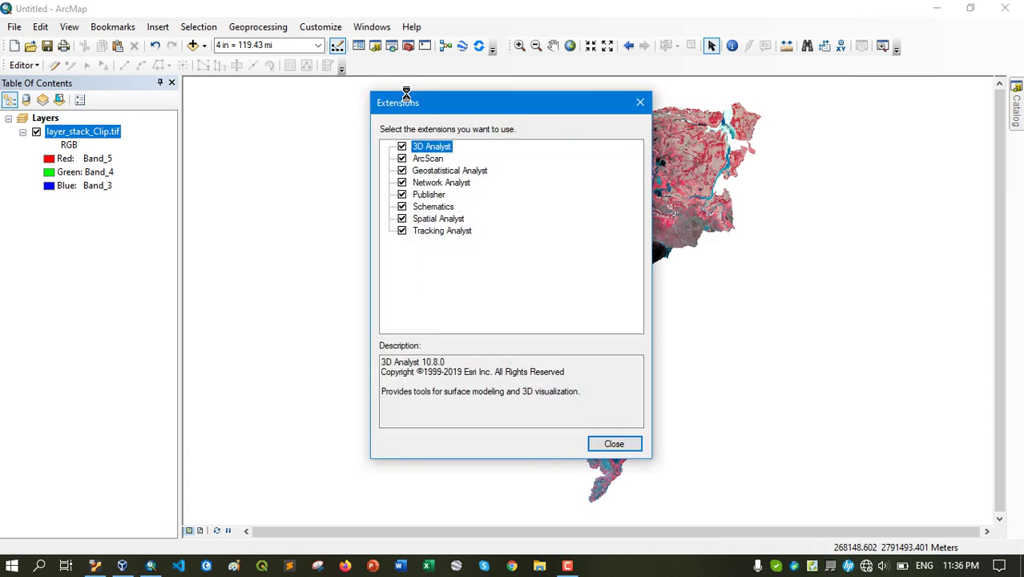
{"action": "left_click_drag", "start_coordinate": [475, 105], "coordinate": [437, 107]}
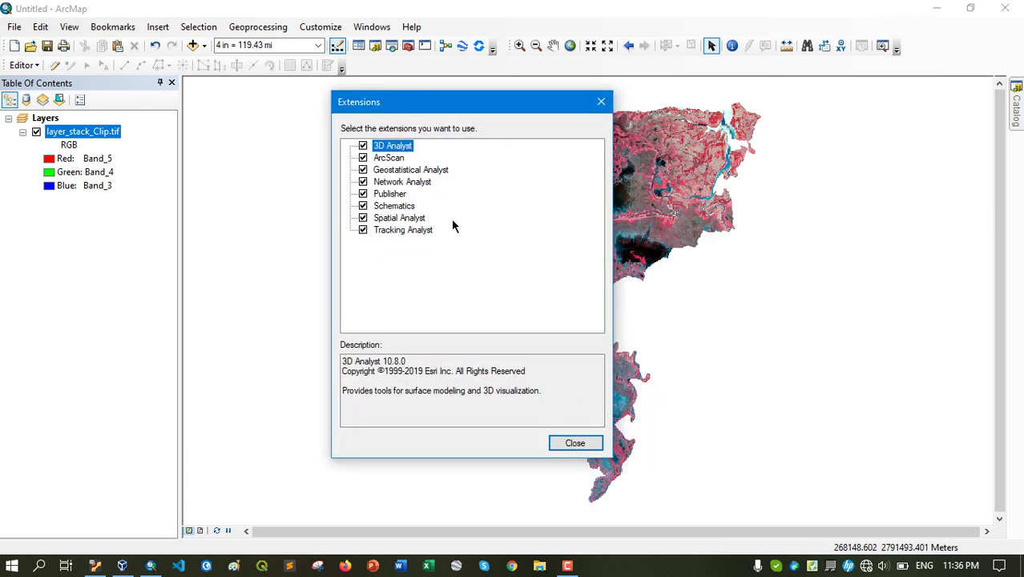
{"action": "left_click", "coordinate": [402, 182]}
{"action": "left_click", "coordinate": [392, 193]}
{"action": "left_click", "coordinate": [396, 206]}
{"action": "left_click", "coordinate": [396, 218]}
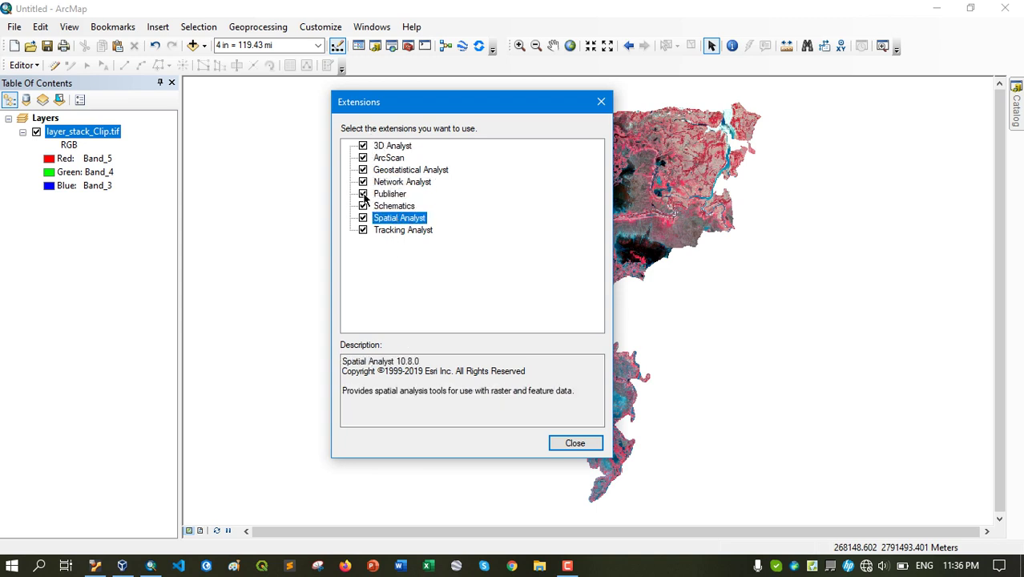
{"action": "left_click", "coordinate": [402, 231]}
{"action": "left_click", "coordinate": [374, 206]}
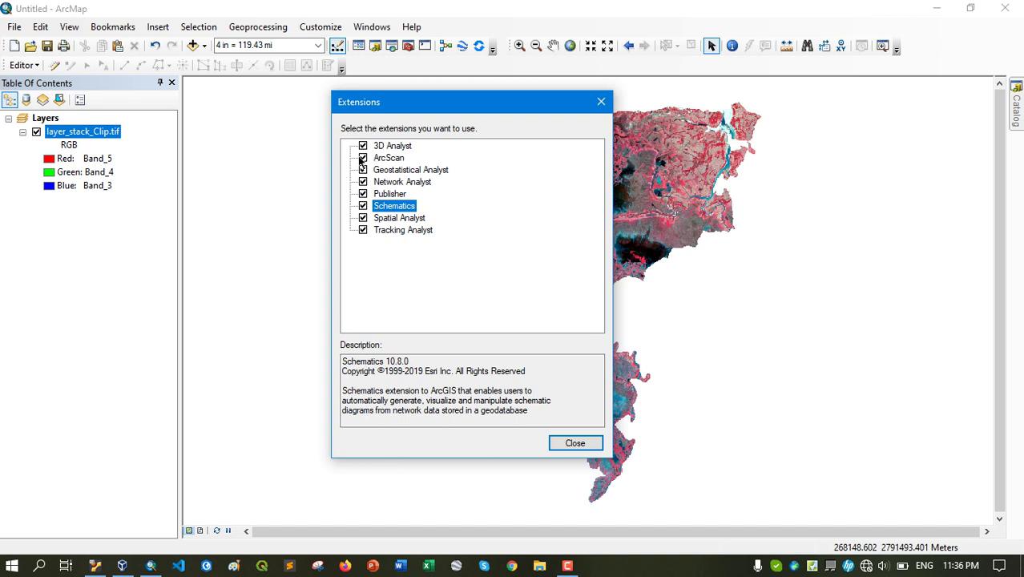
{"action": "left_click", "coordinate": [387, 231]}
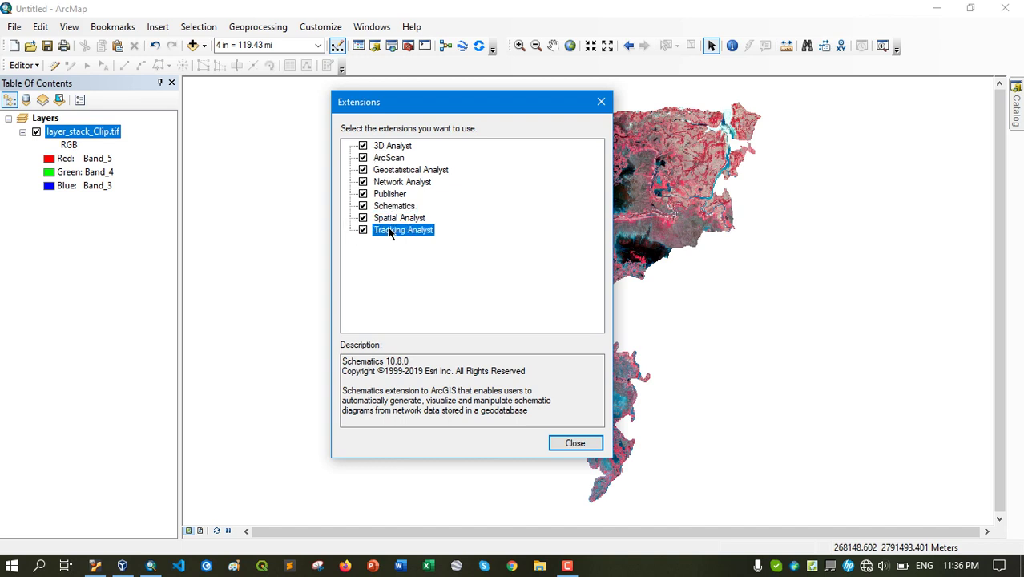
{"action": "left_click", "coordinate": [391, 183]}
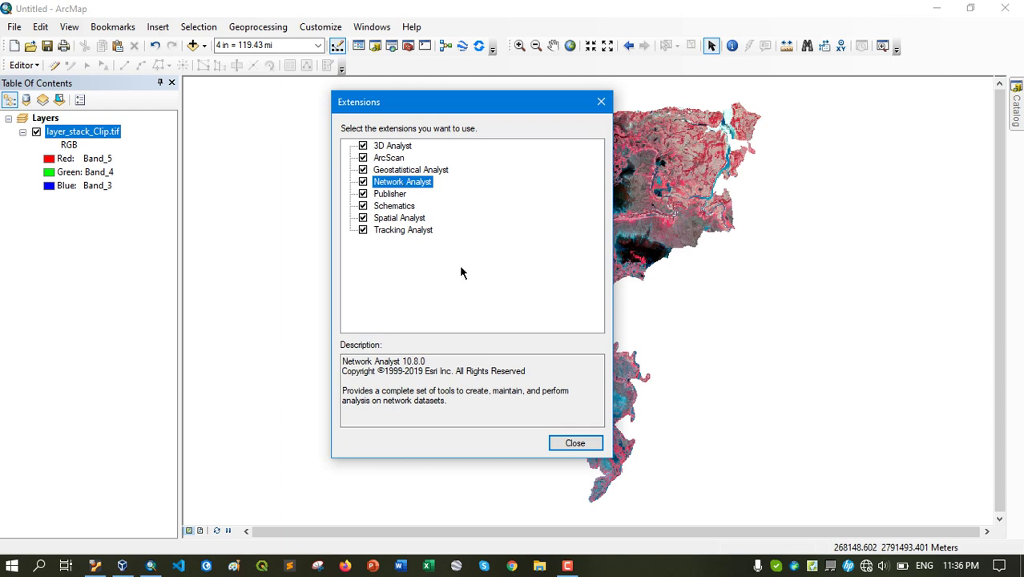
{"action": "left_click", "coordinate": [574, 442]}
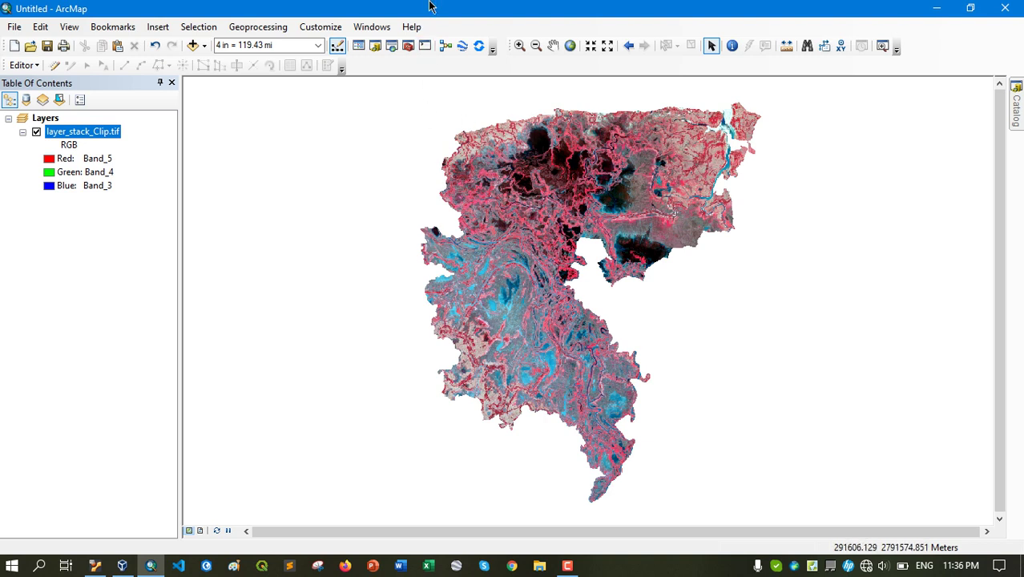
Step: Show the Image Classification toolbar and dock it beside the Editor toolbar
{"action": "left_click", "coordinate": [330, 29]}
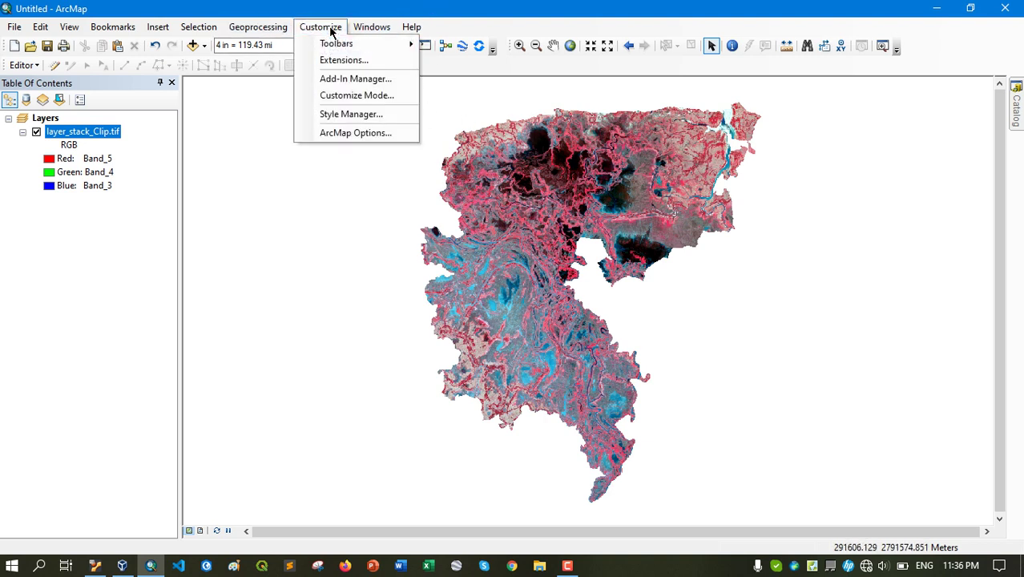
{"action": "mouse_move", "coordinate": [338, 50]}
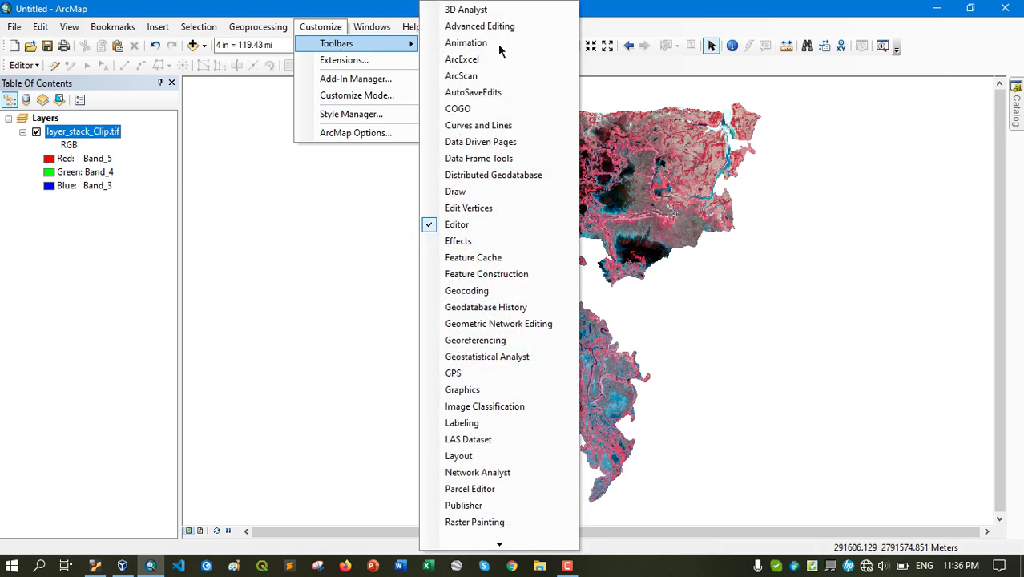
{"action": "left_click", "coordinate": [511, 410]}
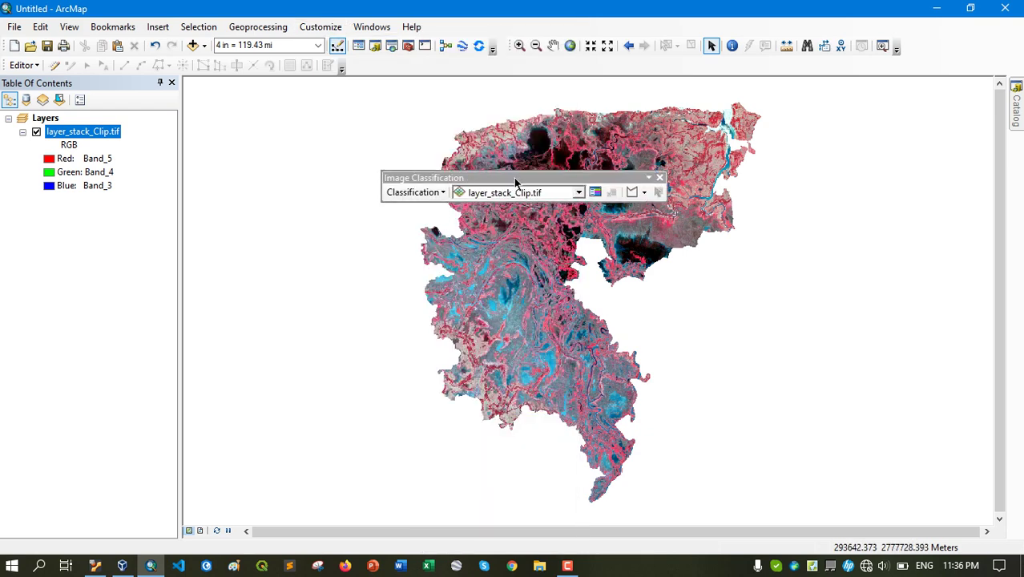
{"action": "left_click_drag", "start_coordinate": [504, 183], "coordinate": [473, 66]}
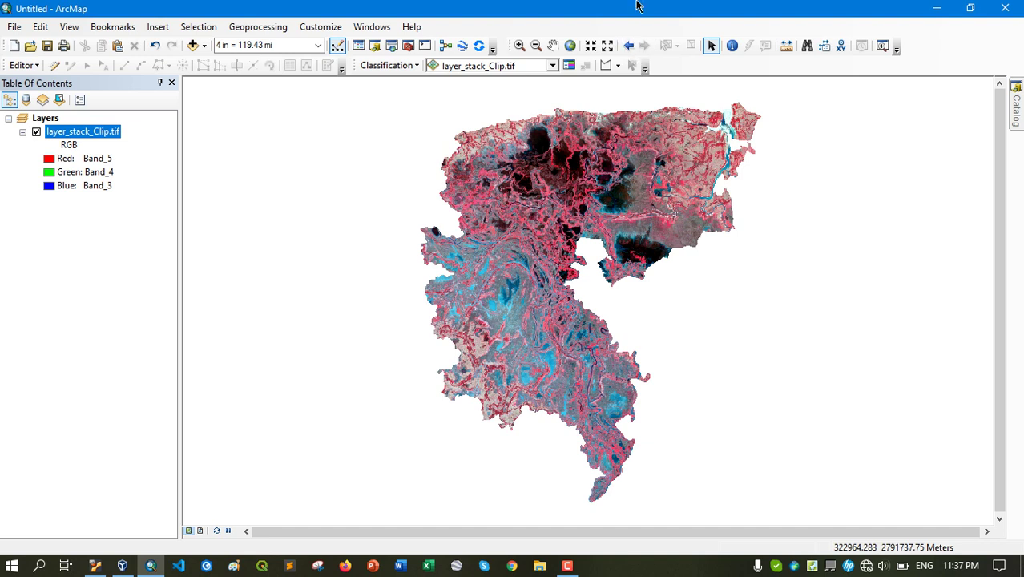
Step: Examine the layer's red, green and blue band assignments and the red channel's band choices, keeping Band_5
{"action": "left_click_drag", "start_coordinate": [511, 212], "coordinate": [431, 212]}
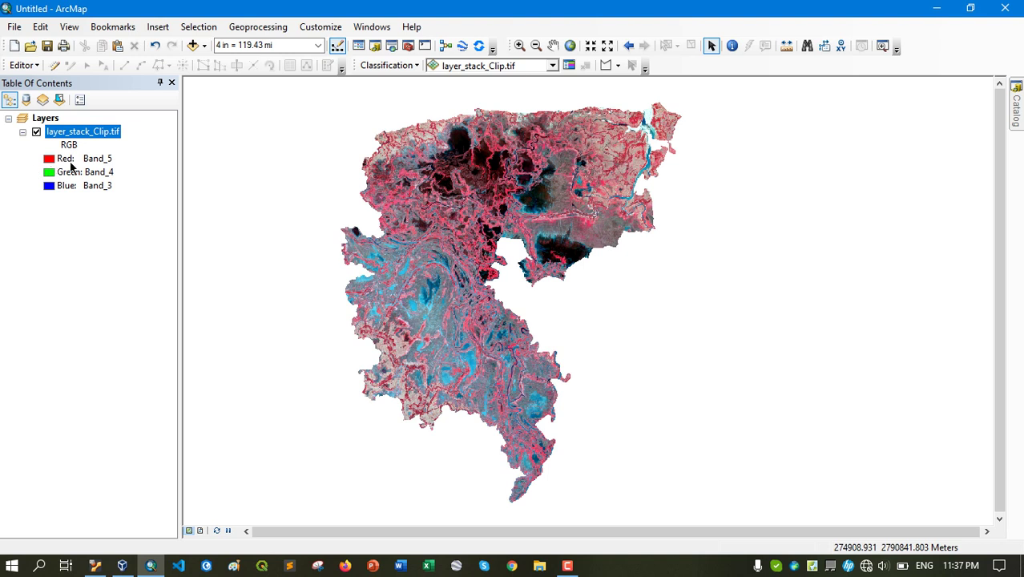
{"action": "left_click", "coordinate": [105, 164]}
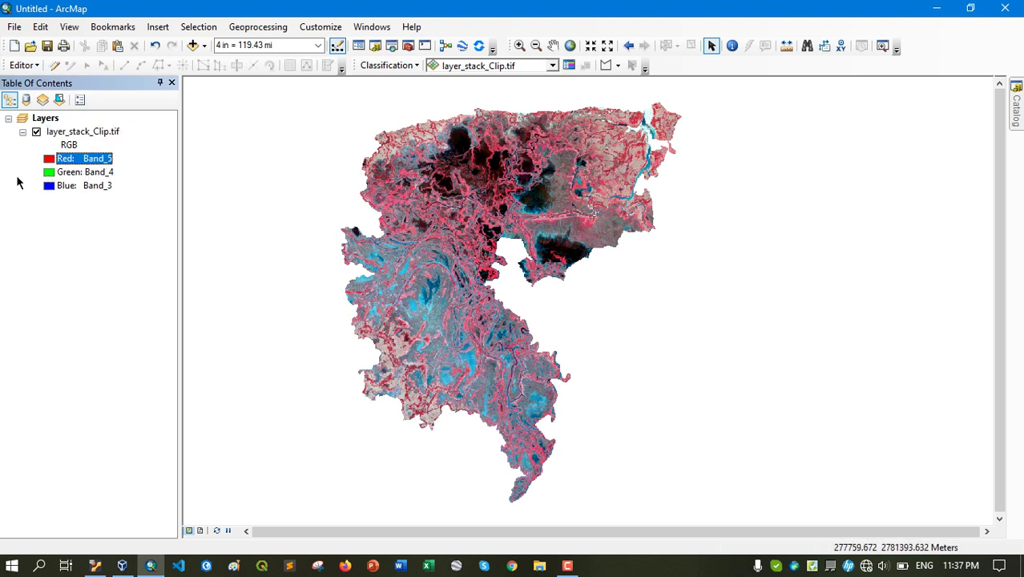
{"action": "left_click", "coordinate": [99, 187]}
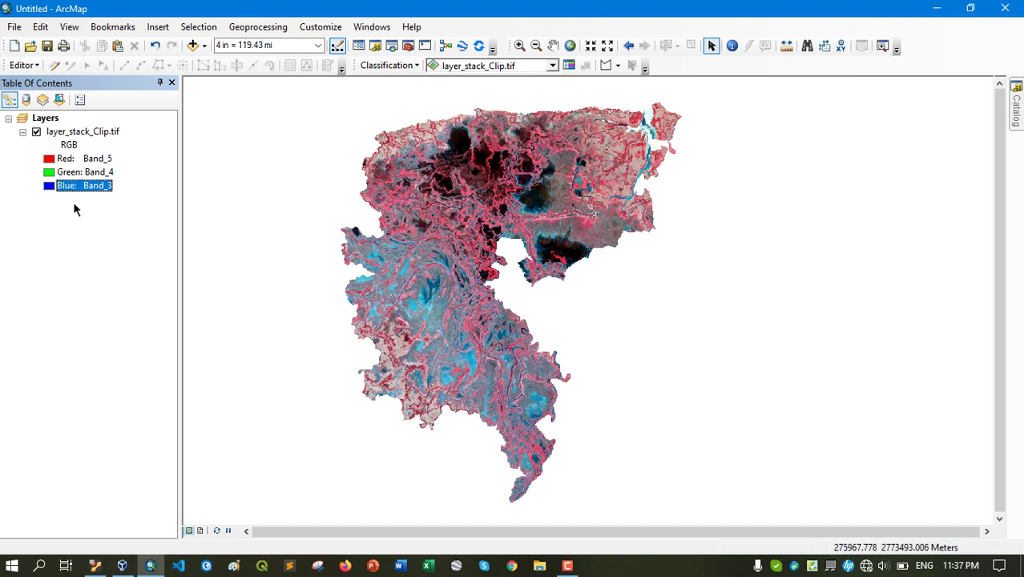
{"action": "left_click", "coordinate": [71, 145]}
{"action": "key", "text": "Down"}
{"action": "key", "text": "Down"}
{"action": "key", "text": "Down"}
{"action": "left_click", "coordinate": [104, 159]}
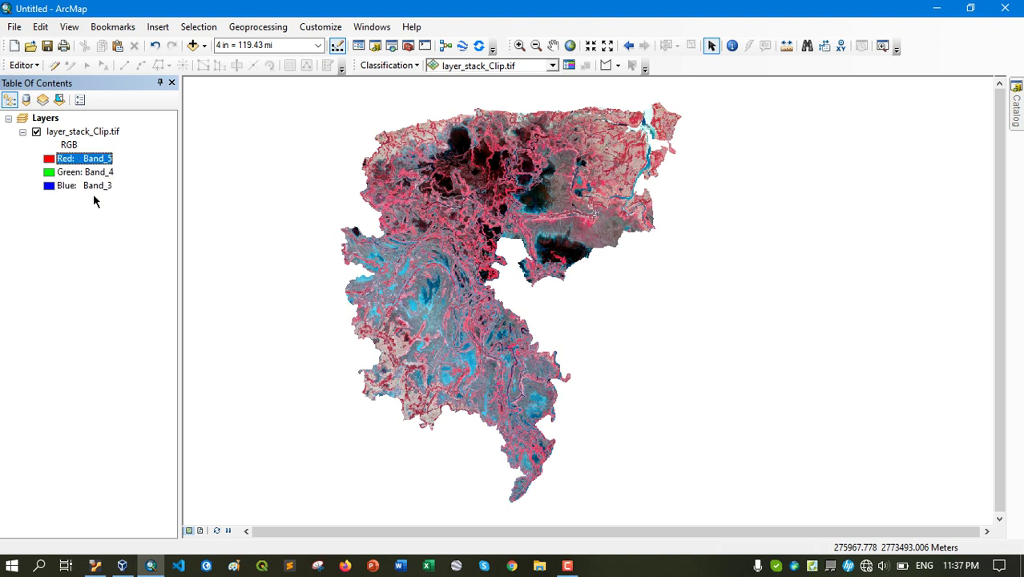
{"action": "left_click", "coordinate": [48, 161]}
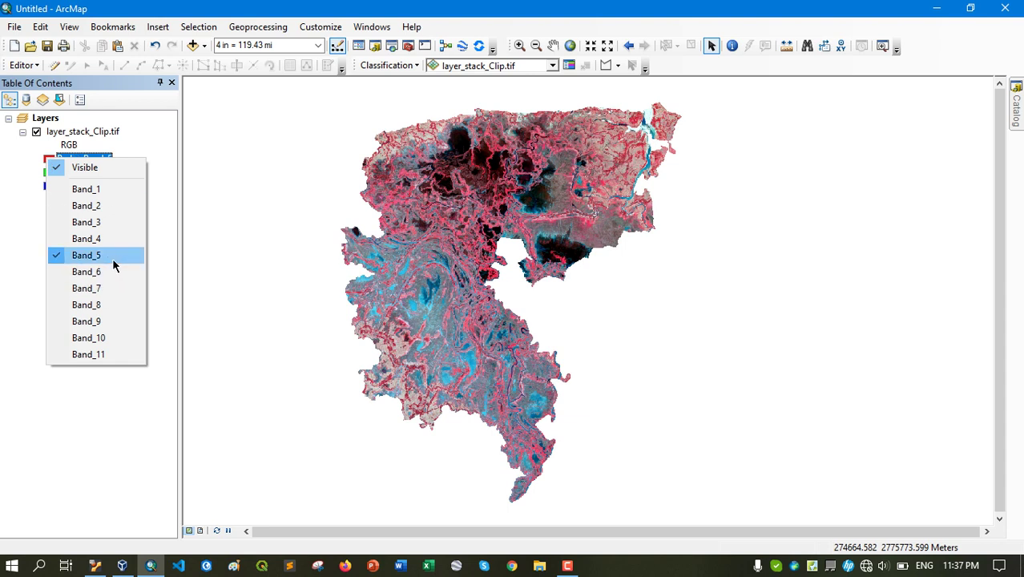
{"action": "left_click", "coordinate": [27, 231]}
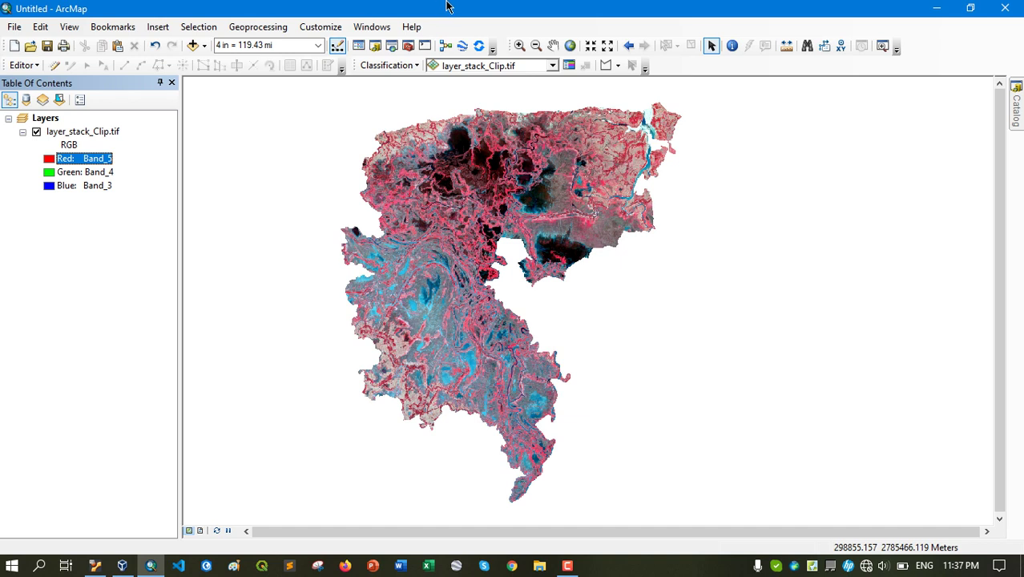
{"action": "left_click", "coordinate": [392, 65]}
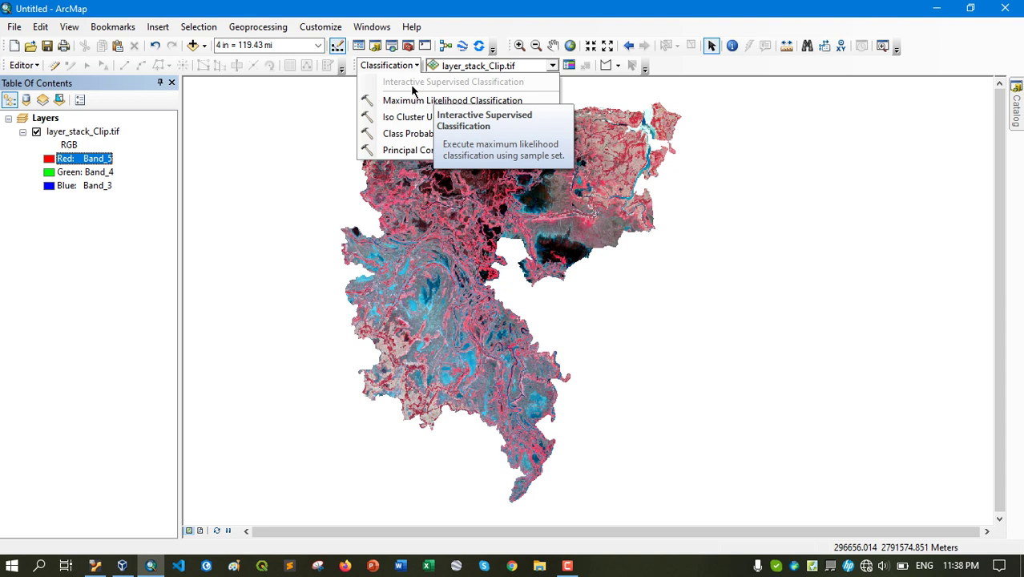
{"action": "left_click", "coordinate": [465, 4]}
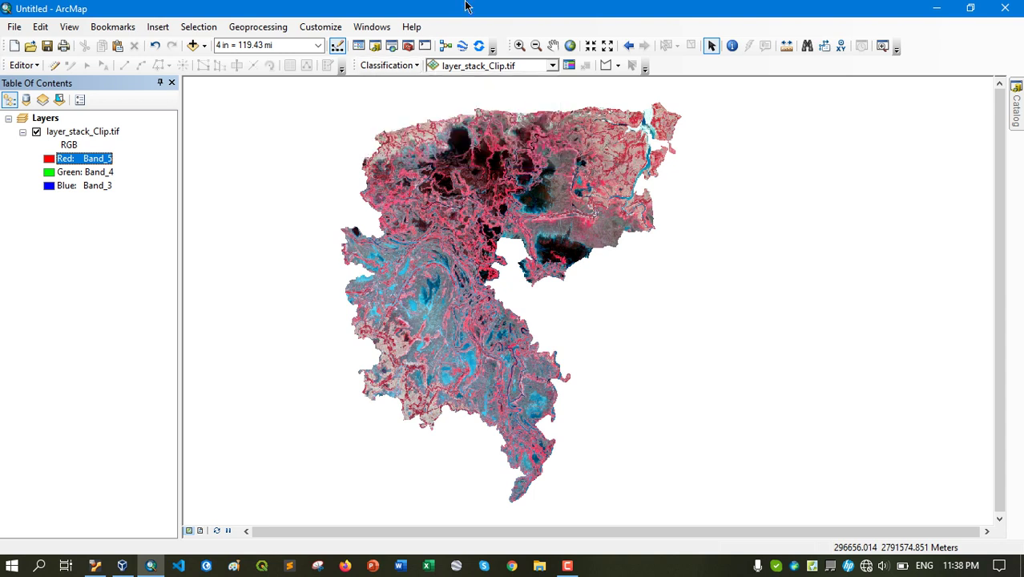
Step: Open the Training Sample Manager, place it beside the raster, and activate the Draw Polygon training sample tool
{"action": "left_click", "coordinate": [569, 69]}
{"action": "left_click_drag", "start_coordinate": [503, 229], "coordinate": [826, 119]}
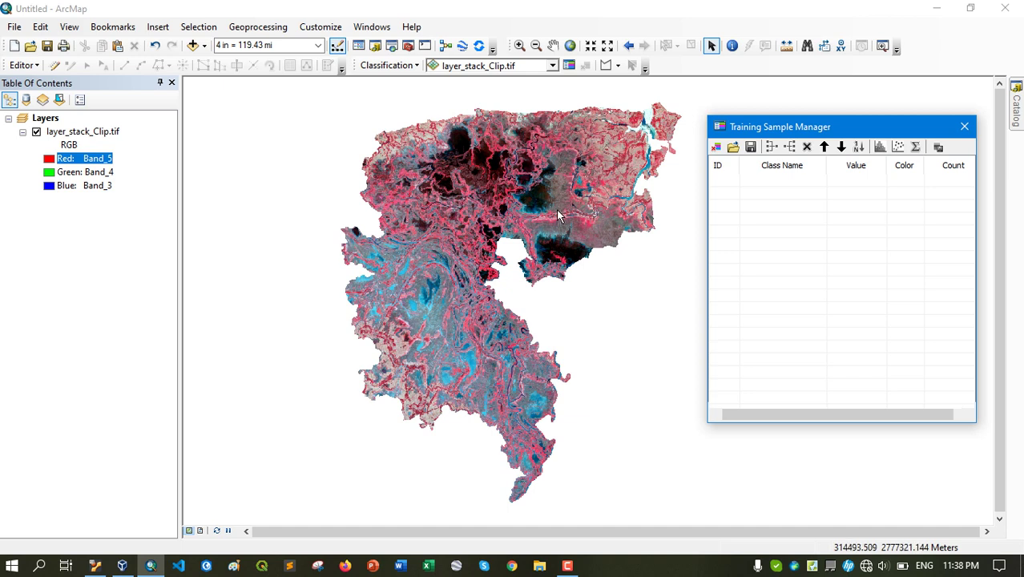
{"action": "left_click", "coordinate": [618, 64]}
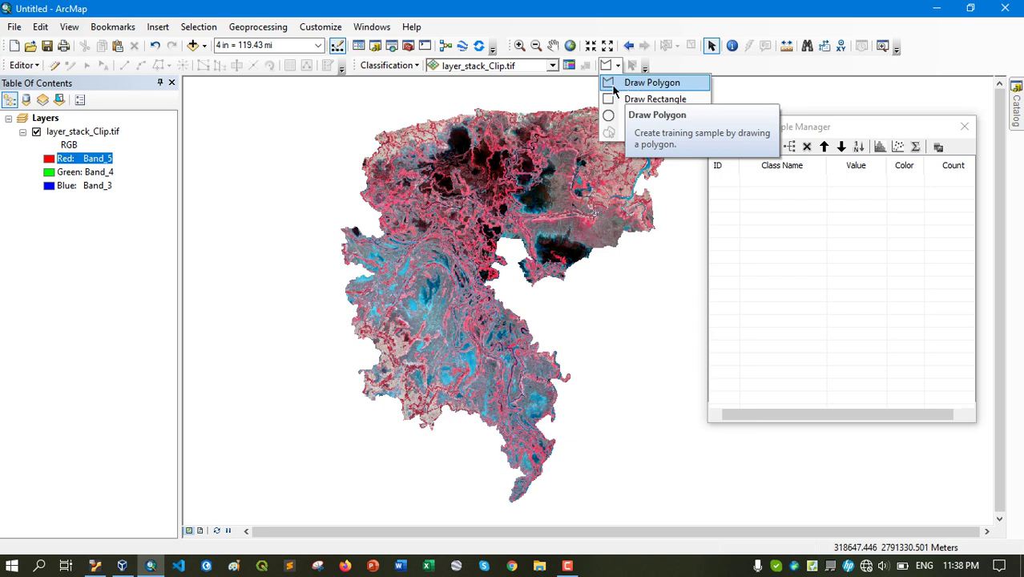
{"action": "left_click", "coordinate": [651, 83]}
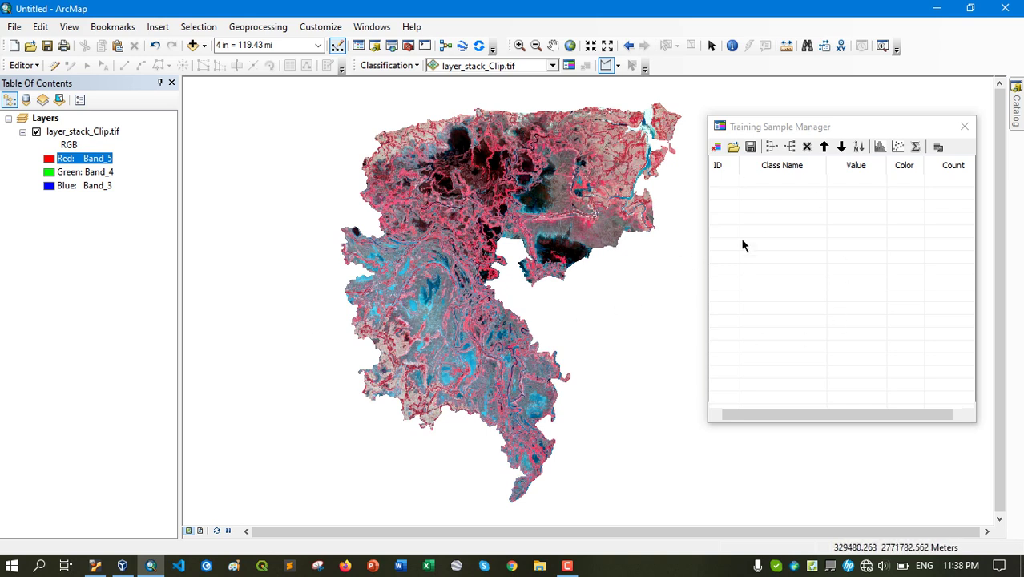
{"action": "left_click", "coordinate": [792, 135]}
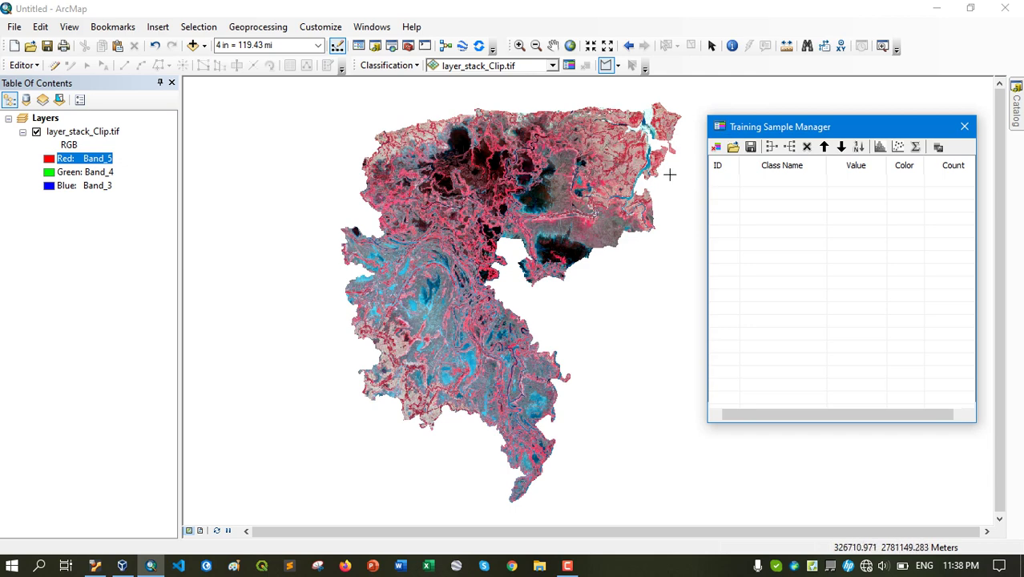
{"action": "left_click", "coordinate": [590, 212]}
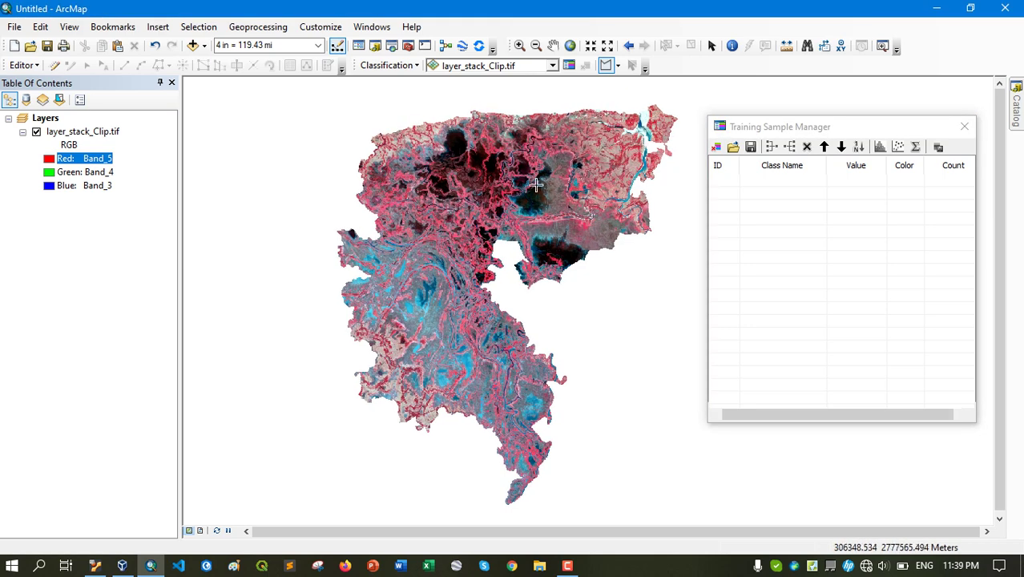
Step: Examine the northern part of the raster from west to east for red vegetation patches suitable as training samples
{"action": "scroll", "coordinate": [535, 184], "scroll_direction": "down", "scroll_amount": 8}
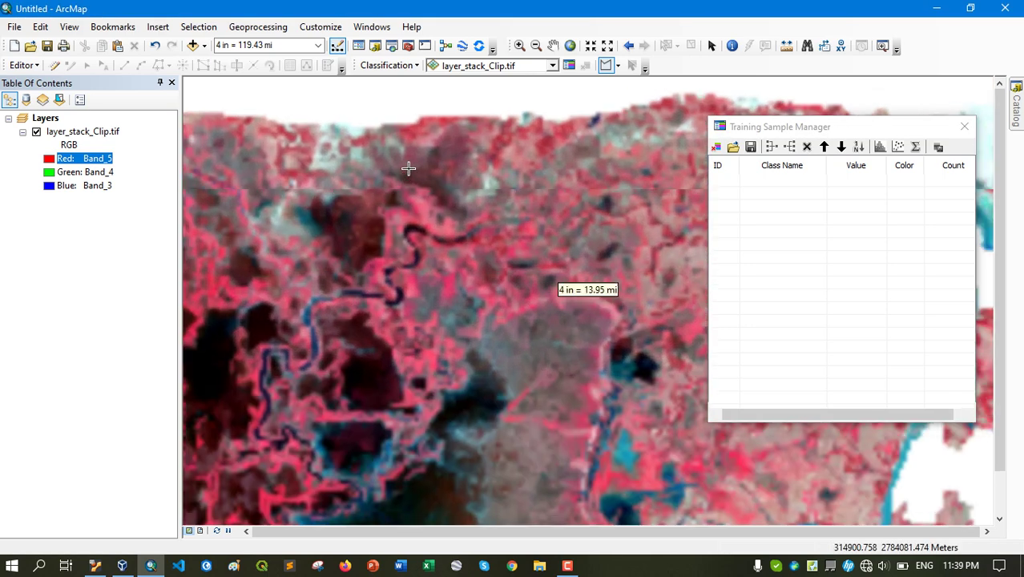
{"action": "left_click_drag", "start_coordinate": [229, 354], "coordinate": [657, 274]}
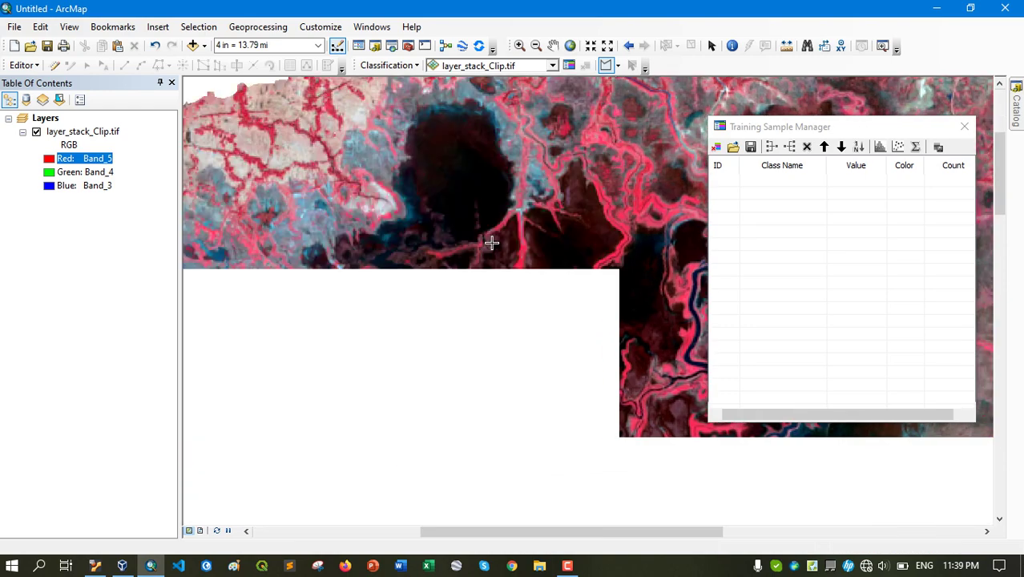
{"action": "left_click_drag", "start_coordinate": [371, 272], "coordinate": [585, 226]}
{"action": "left_click_drag", "start_coordinate": [332, 320], "coordinate": [513, 294]}
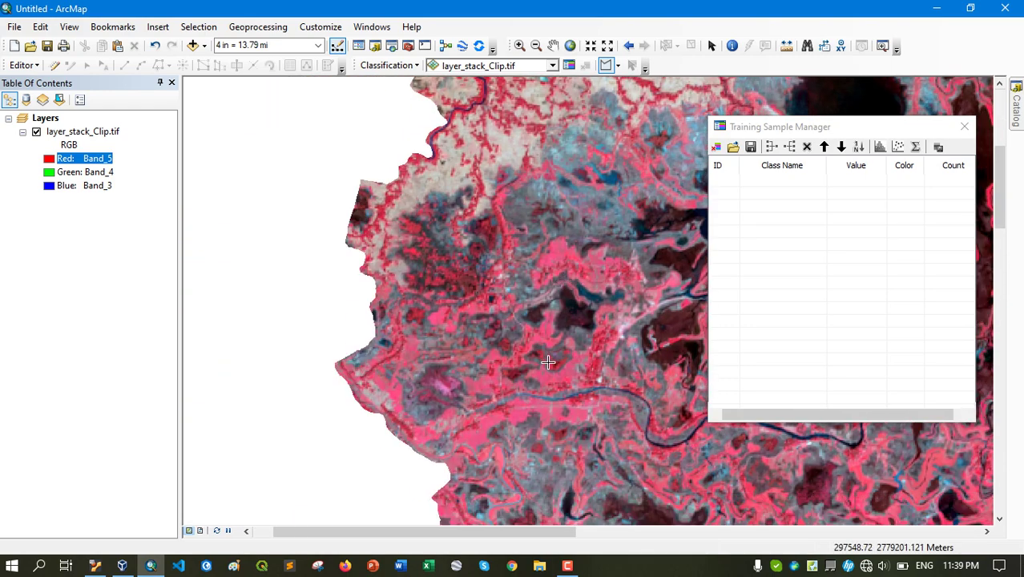
{"action": "left_click_drag", "start_coordinate": [548, 362], "coordinate": [394, 344]}
{"action": "left_click_drag", "start_coordinate": [634, 212], "coordinate": [201, 330]}
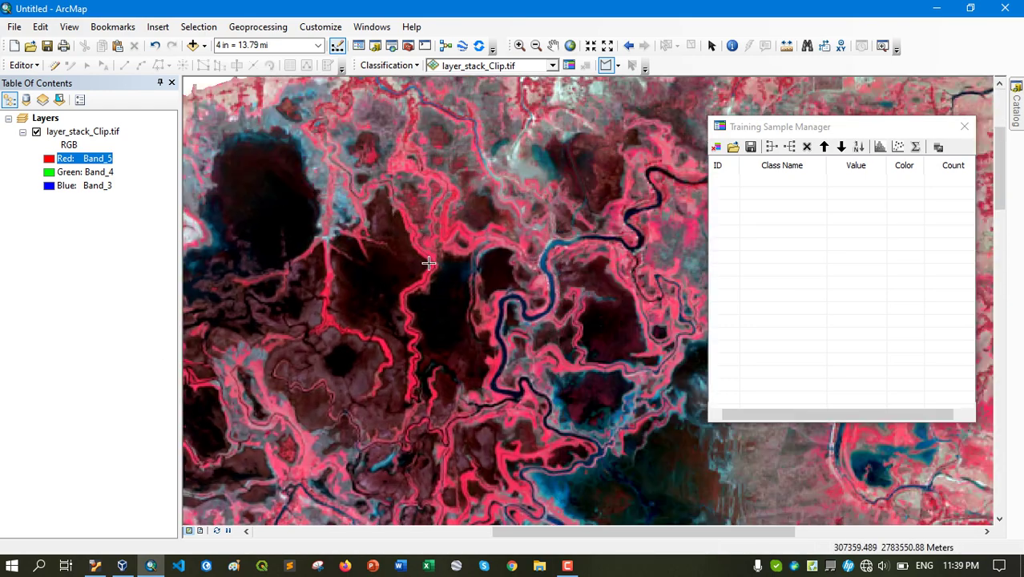
{"action": "left_click_drag", "start_coordinate": [424, 149], "coordinate": [345, 217]}
{"action": "left_click_drag", "start_coordinate": [630, 327], "coordinate": [302, 261]}
{"action": "left_click_drag", "start_coordinate": [609, 362], "coordinate": [354, 293]}
{"action": "left_click_drag", "start_coordinate": [497, 170], "coordinate": [481, 274]}
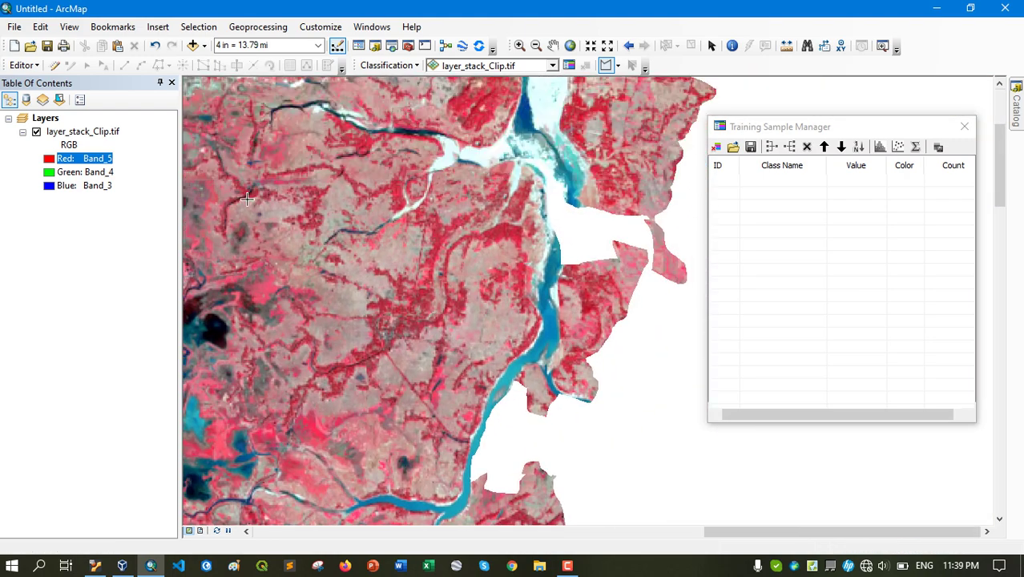
{"action": "left_click_drag", "start_coordinate": [322, 213], "coordinate": [457, 255]}
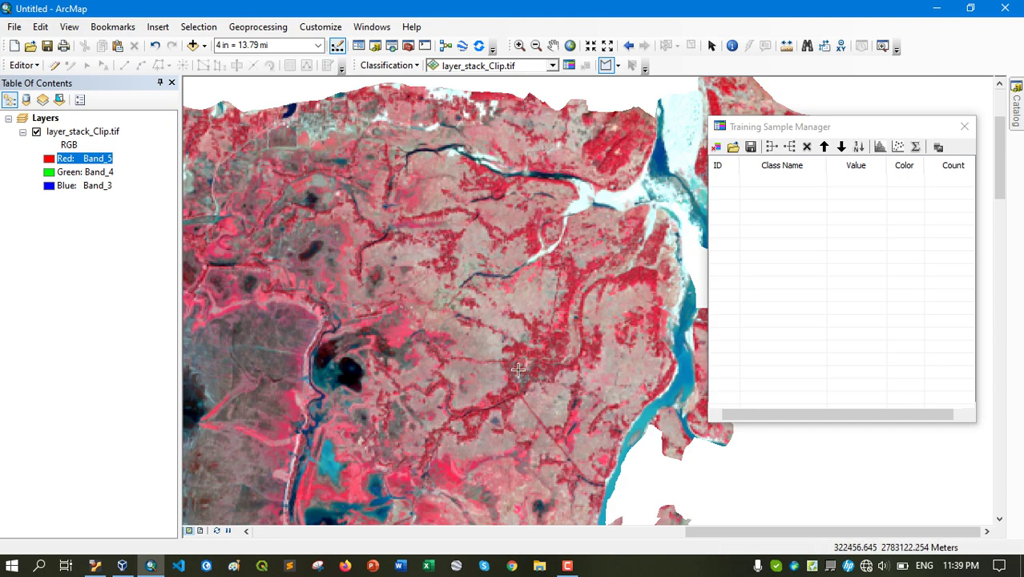
{"action": "scroll", "coordinate": [529, 284], "scroll_direction": "down", "scroll_amount": 1}
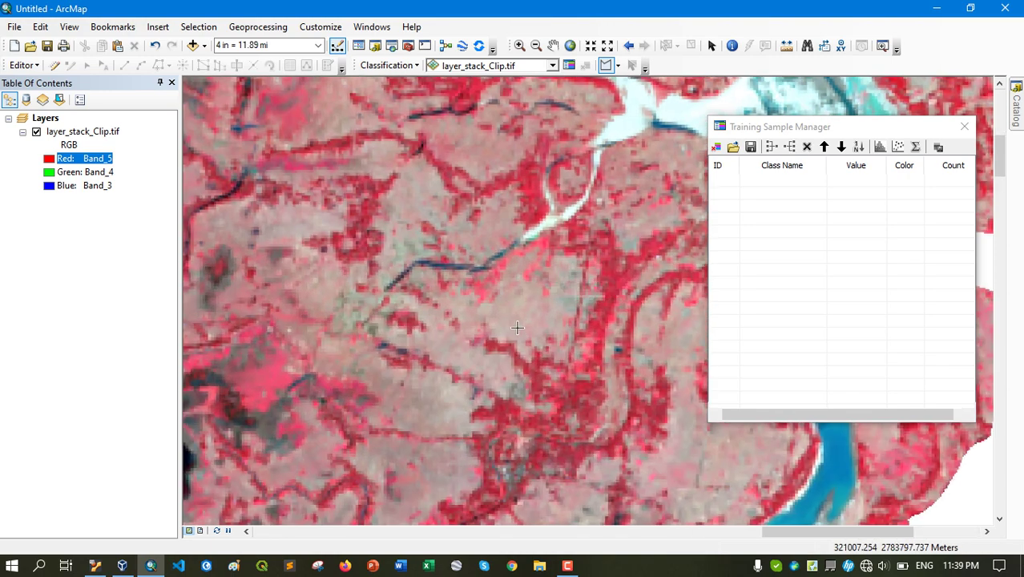
{"action": "left_click_drag", "start_coordinate": [535, 339], "coordinate": [499, 273]}
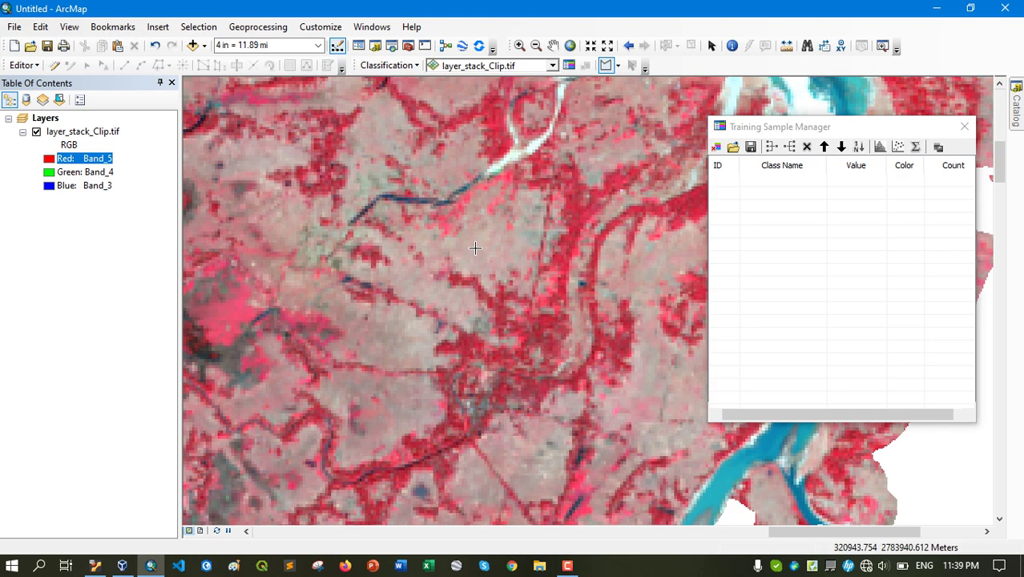
{"action": "scroll", "coordinate": [475, 248], "scroll_direction": "down", "scroll_amount": 2}
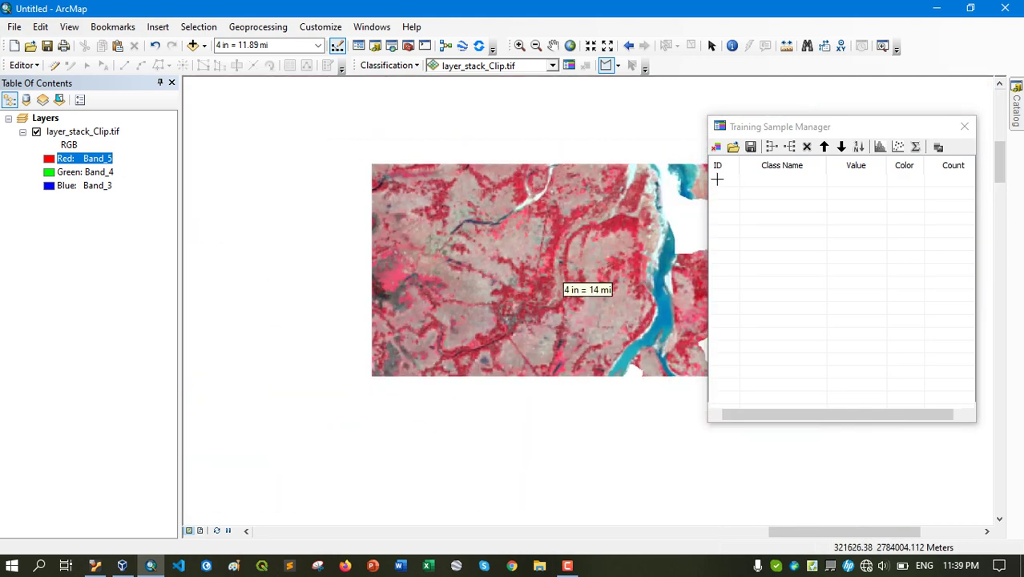
{"action": "left_click_drag", "start_coordinate": [541, 247], "coordinate": [442, 285]}
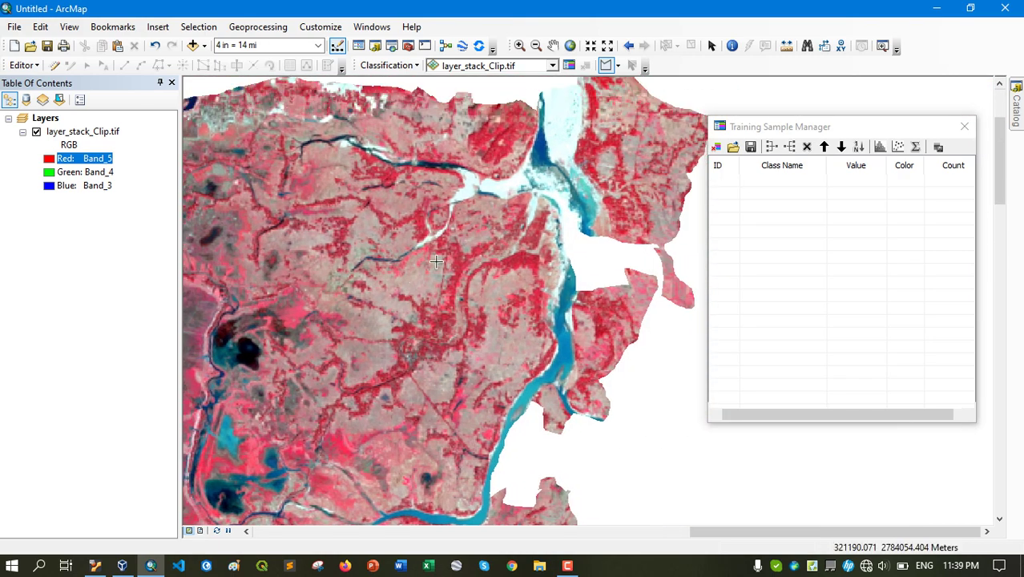
Step: Draw a four-sided training sample of about 34 pixels on the red vegetation patch west of the northeastern river channel
{"action": "scroll", "coordinate": [431, 233], "scroll_direction": "up", "scroll_amount": 4}
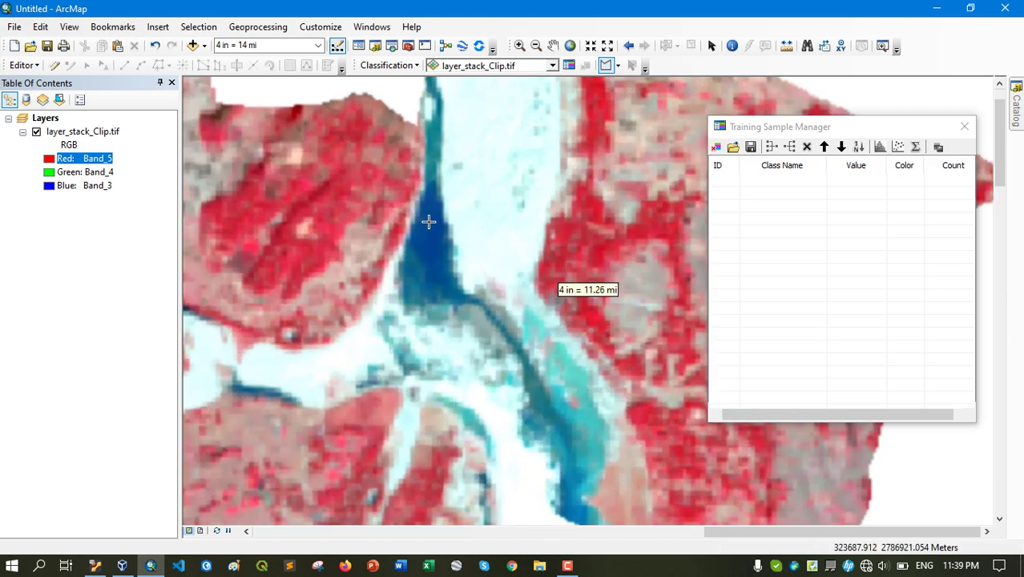
{"action": "scroll", "coordinate": [436, 242], "scroll_direction": "down", "scroll_amount": 1}
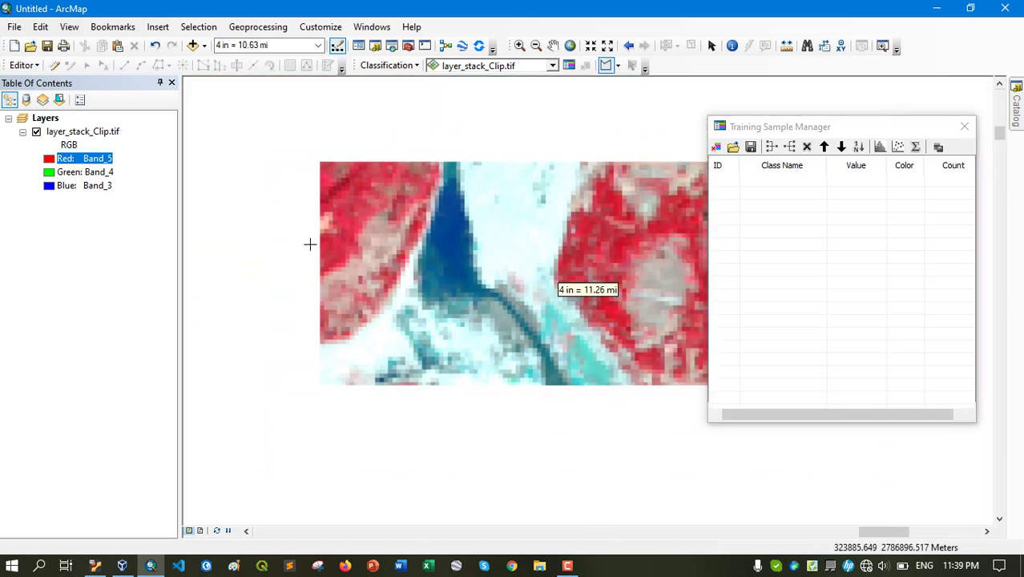
{"action": "left_click_drag", "start_coordinate": [308, 245], "coordinate": [416, 219]}
{"action": "scroll", "coordinate": [416, 219], "scroll_direction": "up", "scroll_amount": 3}
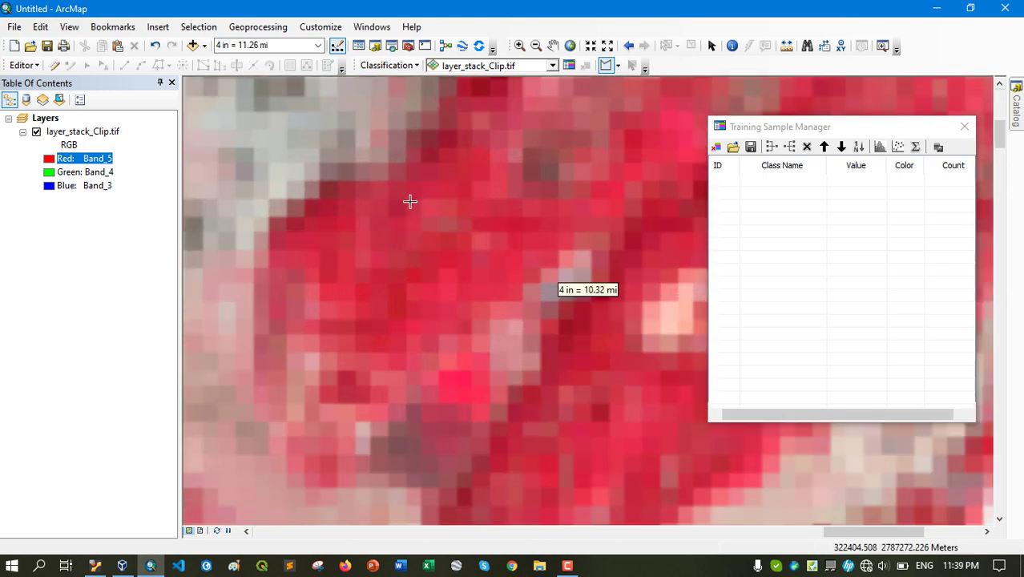
{"action": "left_click", "coordinate": [319, 224]}
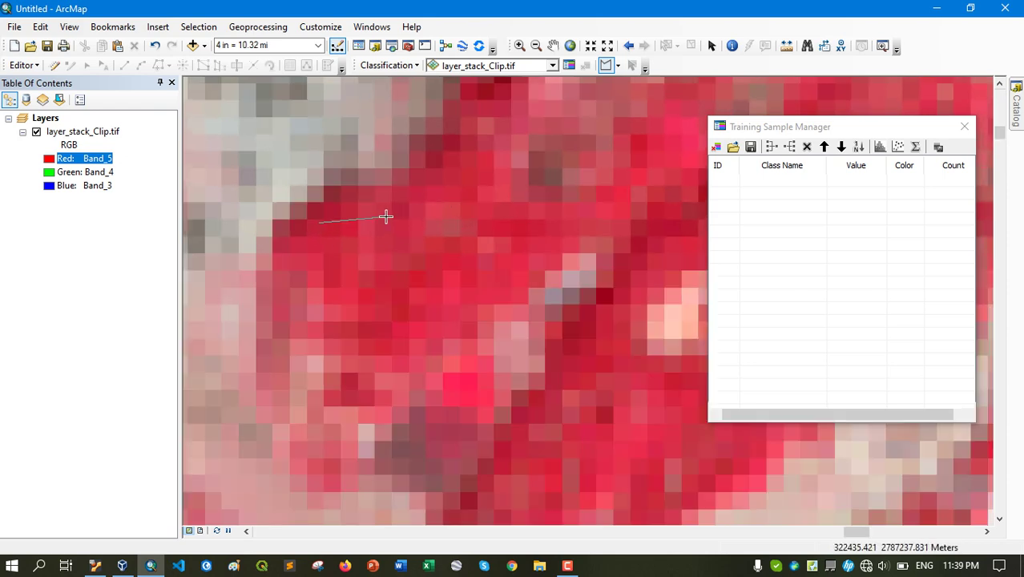
{"action": "left_click", "coordinate": [384, 217]}
{"action": "left_click", "coordinate": [377, 257]}
{"action": "double_click", "coordinate": [303, 253]}
Step: Draw a second vegetation training sample of about 16 pixels on the red patch at the image's northern boundary
{"action": "scroll", "coordinate": [461, 169], "scroll_direction": "down", "scroll_amount": 2}
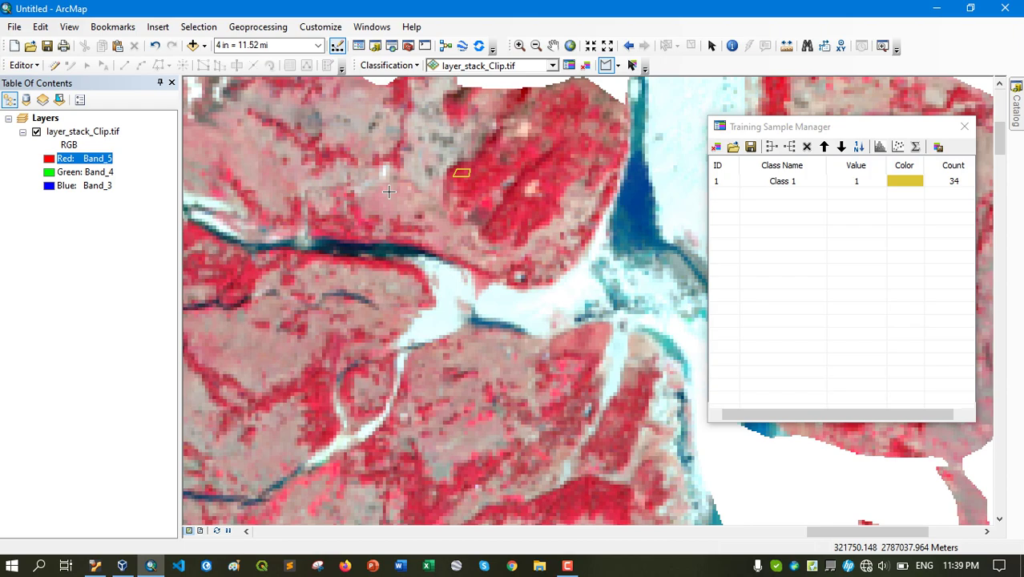
{"action": "left_click_drag", "start_coordinate": [387, 192], "coordinate": [529, 90]}
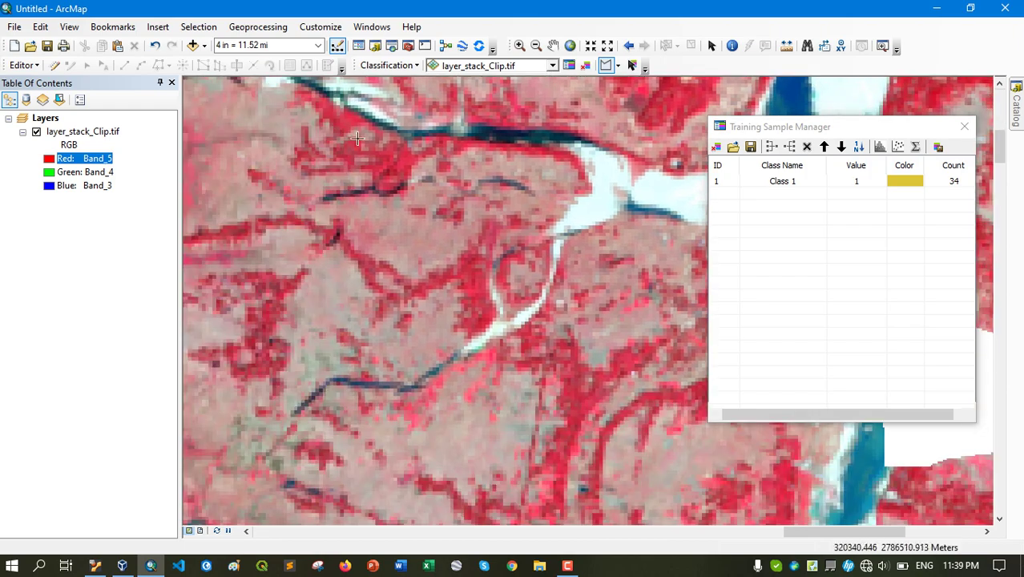
{"action": "left_click_drag", "start_coordinate": [201, 124], "coordinate": [169, 271]}
{"action": "left_click_drag", "start_coordinate": [294, 255], "coordinate": [731, 258]}
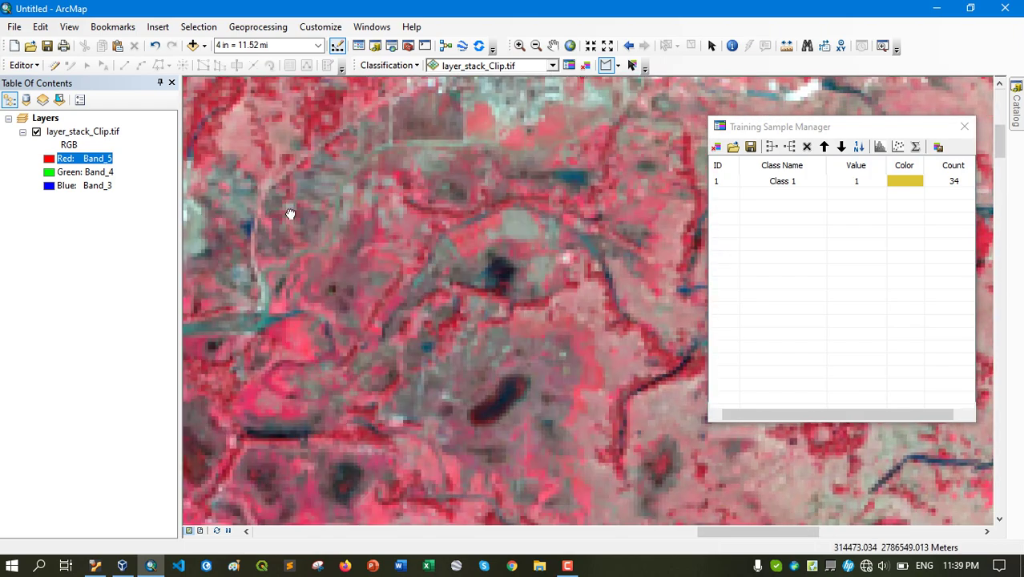
{"action": "left_click_drag", "start_coordinate": [290, 213], "coordinate": [507, 286]}
{"action": "left_click_drag", "start_coordinate": [205, 273], "coordinate": [406, 258]}
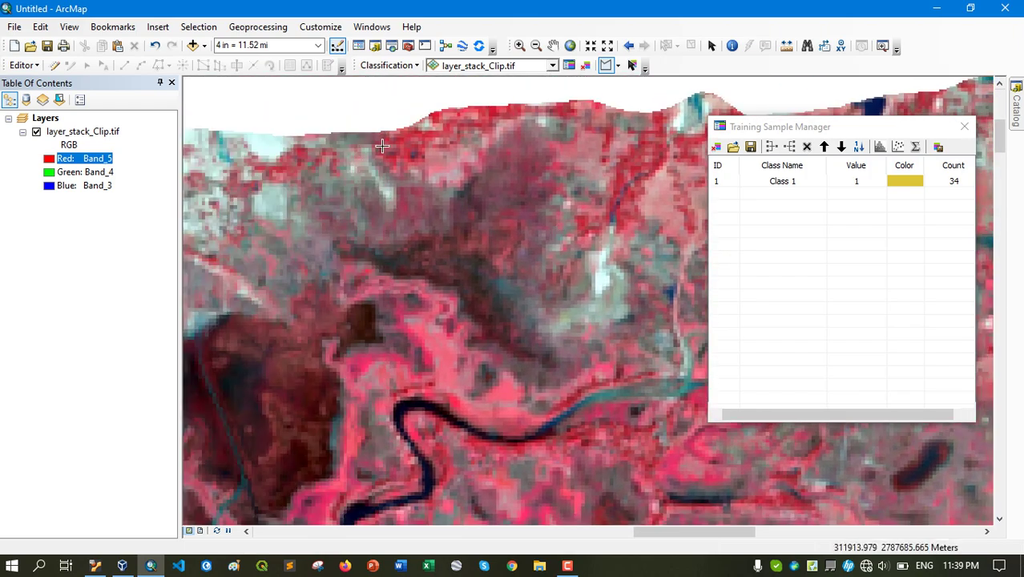
{"action": "scroll", "coordinate": [401, 133], "scroll_direction": "up", "scroll_amount": 3}
{"action": "scroll", "coordinate": [458, 136], "scroll_direction": "up", "scroll_amount": 1}
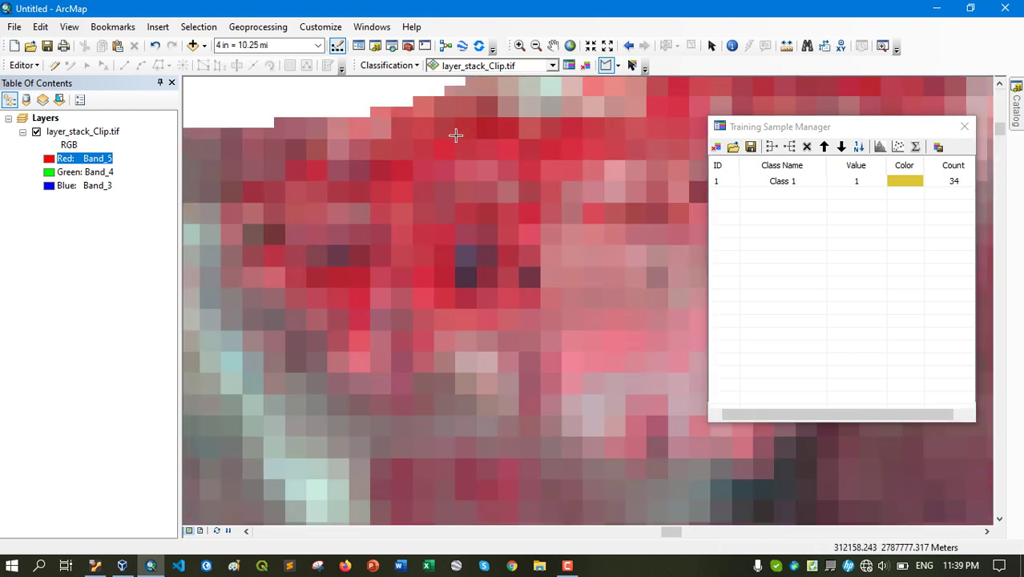
{"action": "left_click", "coordinate": [508, 134]}
{"action": "double_click", "coordinate": [449, 162]}
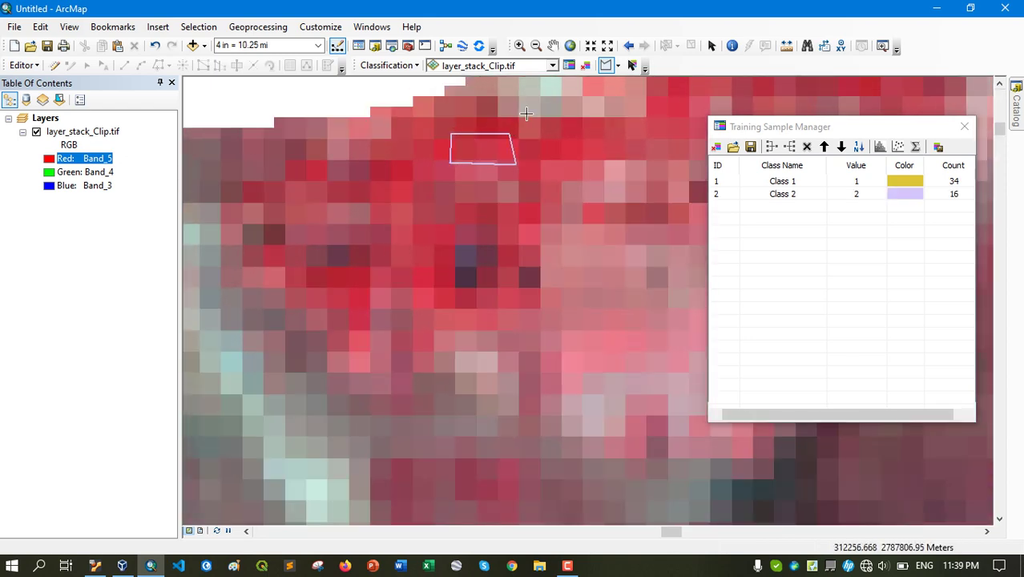
Step: Draw a third vegetation training sample of about 23 pixels on a bright pink patch farther west, near the northern boundary
{"action": "scroll", "coordinate": [527, 114], "scroll_direction": "down", "scroll_amount": 3}
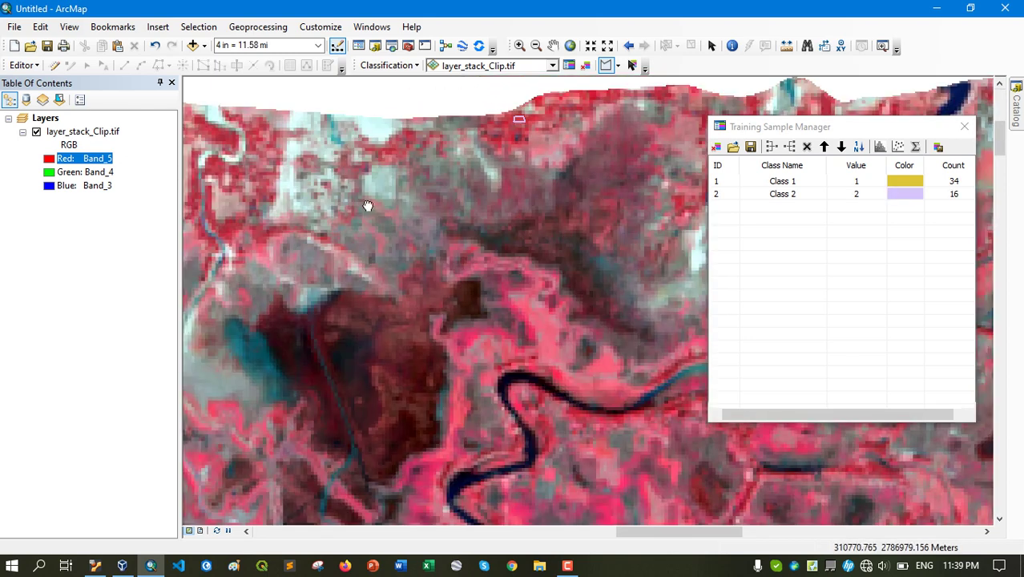
{"action": "left_click_drag", "start_coordinate": [366, 206], "coordinate": [726, 171]}
{"action": "left_click_drag", "start_coordinate": [353, 172], "coordinate": [464, 240]}
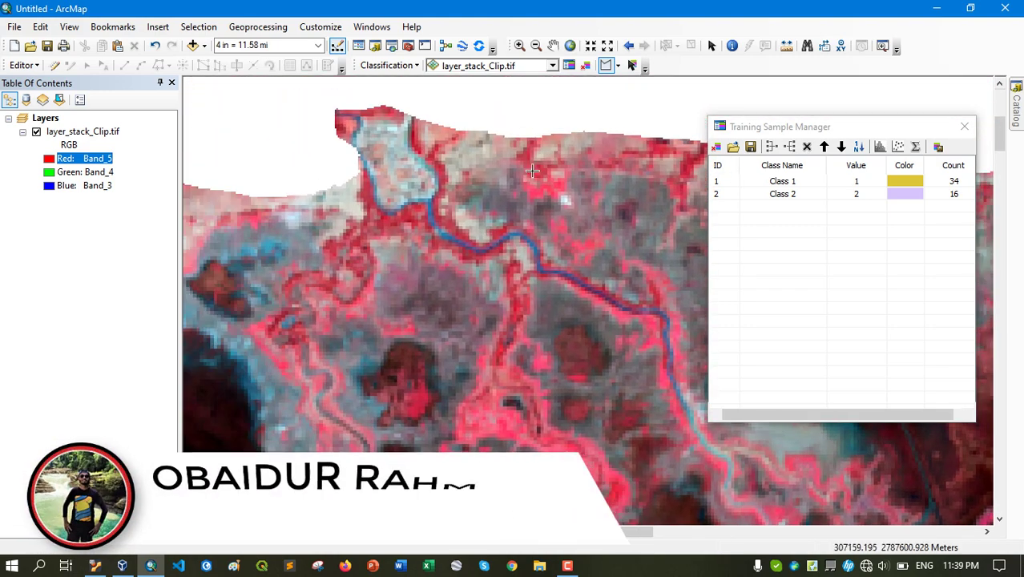
{"action": "scroll", "coordinate": [403, 243], "scroll_direction": "up", "scroll_amount": 5}
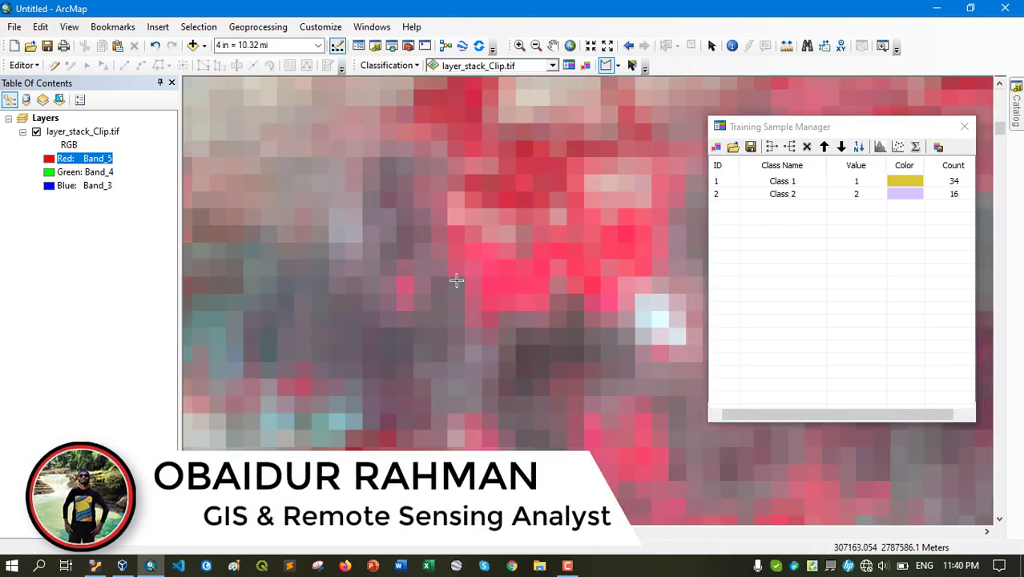
{"action": "left_click", "coordinate": [494, 268]}
{"action": "left_click", "coordinate": [533, 267]}
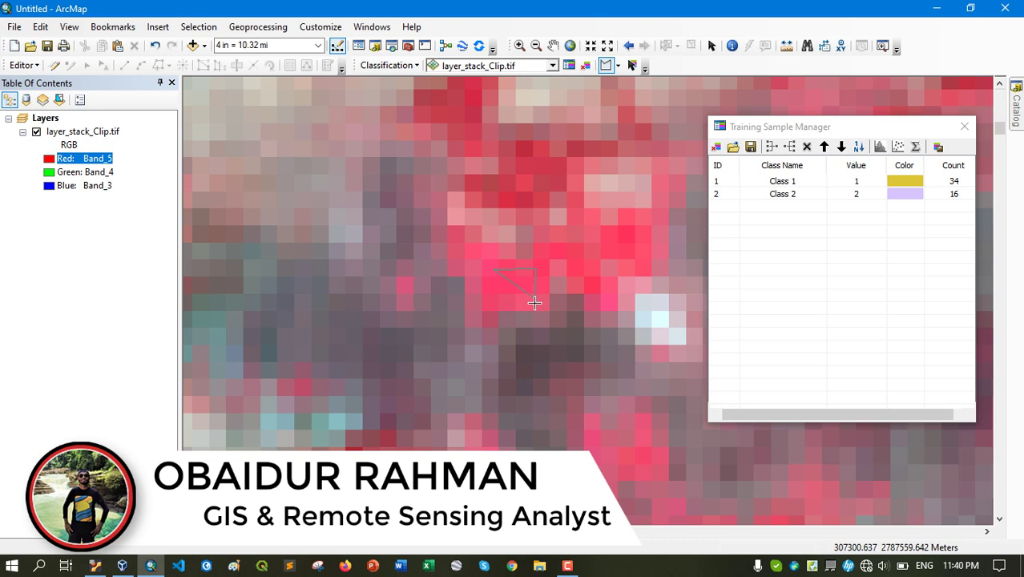
{"action": "double_click", "coordinate": [484, 303]}
Step: Draw a narrow training sample of about 8 pixels on the red vegetation along the northwestern river's inner bank
{"action": "scroll", "coordinate": [522, 192], "scroll_direction": "down", "scroll_amount": 5}
{"action": "scroll", "coordinate": [526, 191], "scroll_direction": "down", "scroll_amount": 1}
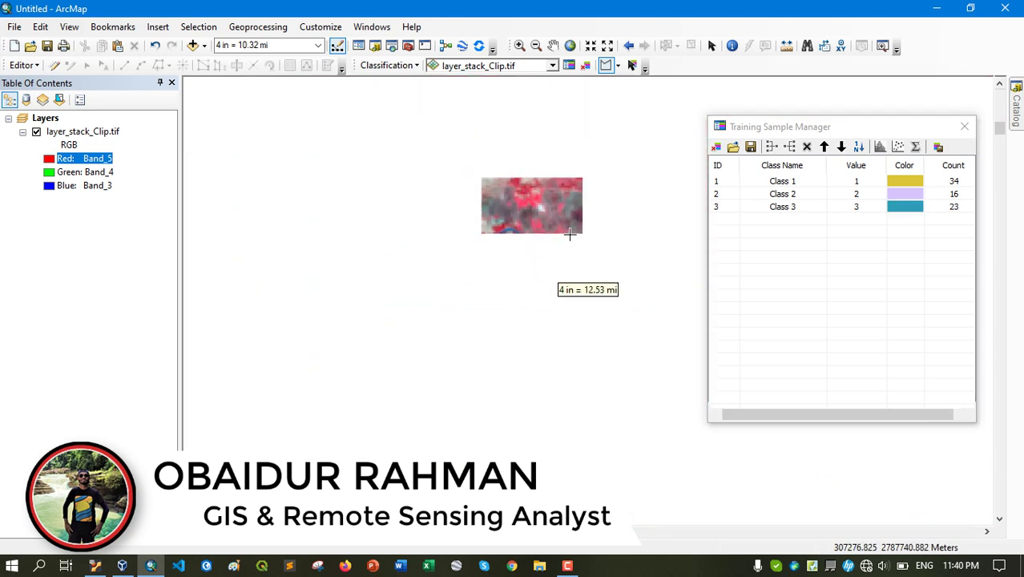
{"action": "left_click_drag", "start_coordinate": [374, 274], "coordinate": [574, 205]}
{"action": "left_click_drag", "start_coordinate": [382, 258], "coordinate": [580, 173]}
{"action": "left_click_drag", "start_coordinate": [337, 163], "coordinate": [387, 247]}
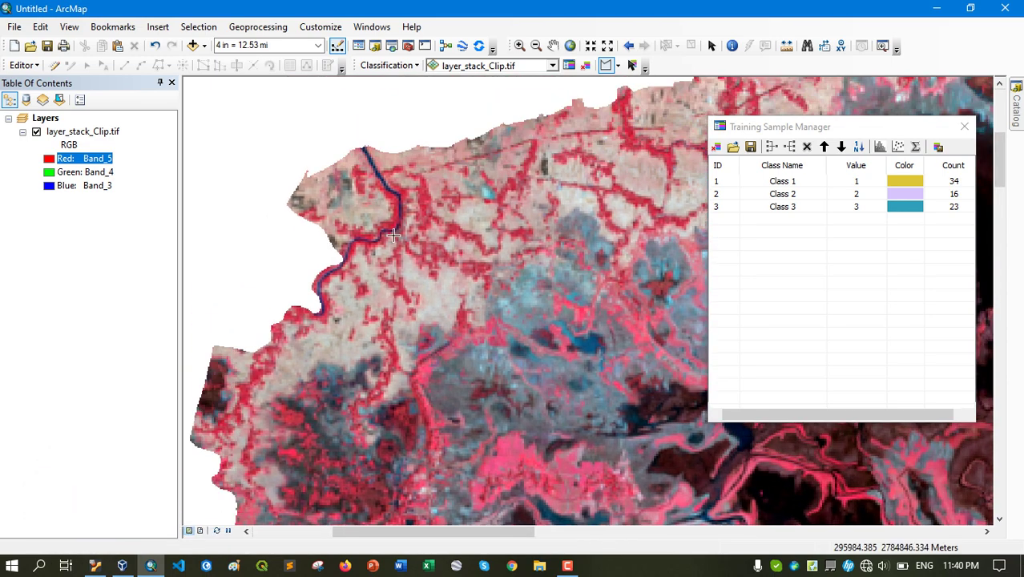
{"action": "scroll", "coordinate": [372, 203], "scroll_direction": "up", "scroll_amount": 3}
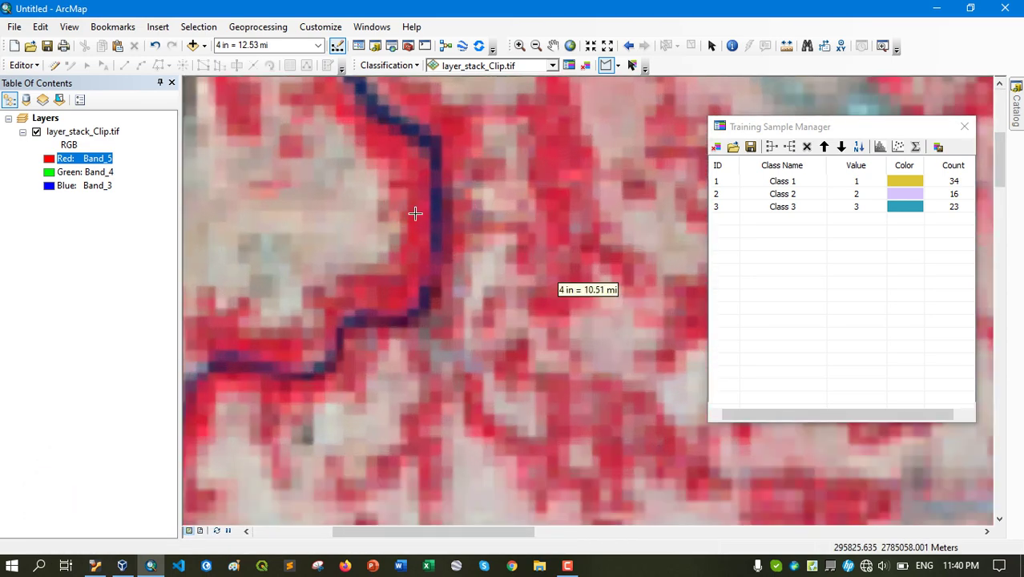
{"action": "left_click", "coordinate": [418, 200]}
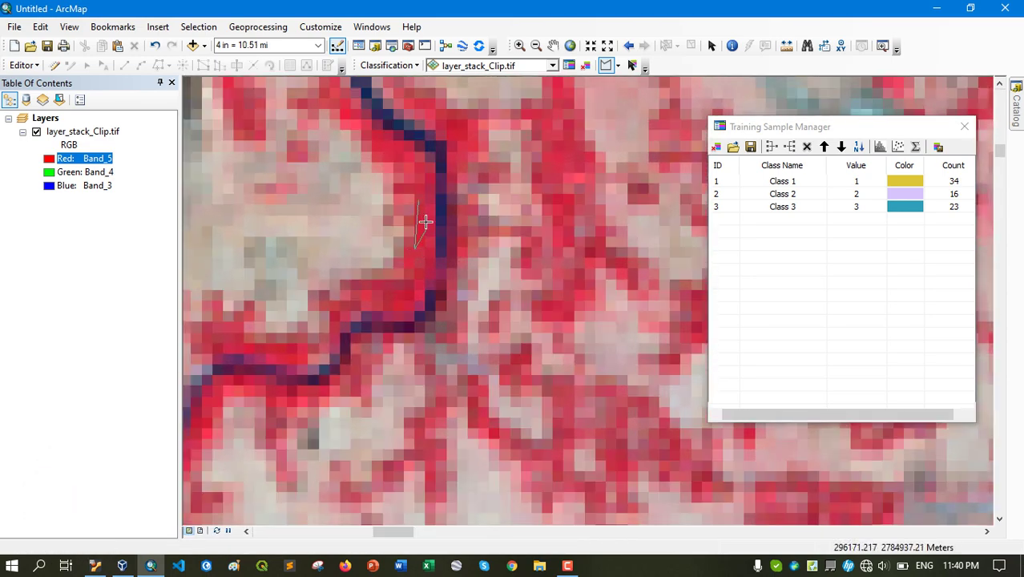
{"action": "double_click", "coordinate": [426, 210]}
Step: Draw a four-sided training sample of about 28 pixels on the bright red-pink vegetation patch in the image's northwestern part
{"action": "scroll", "coordinate": [599, 289], "scroll_direction": "down", "scroll_amount": 3}
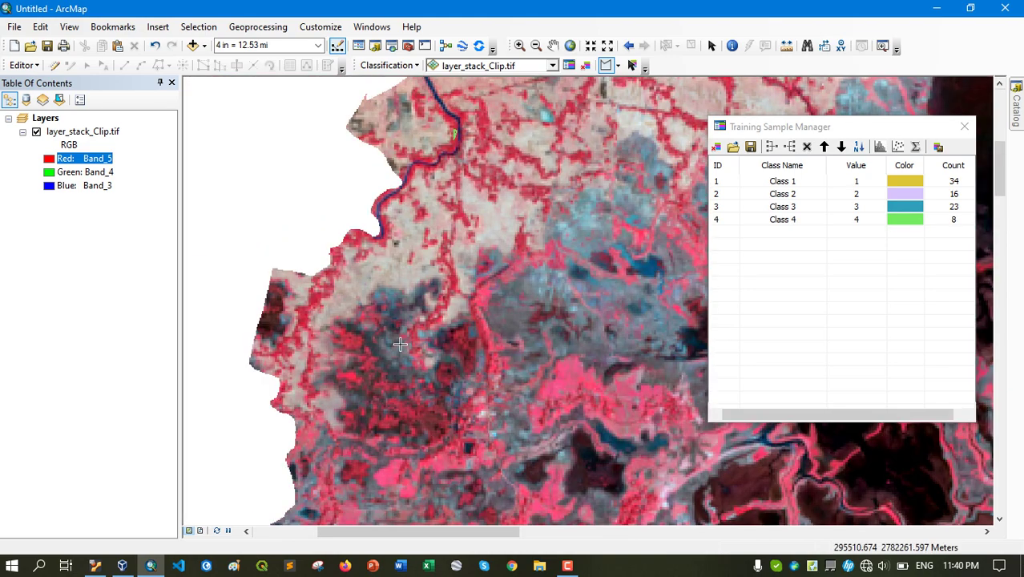
{"action": "left_click_drag", "start_coordinate": [395, 407], "coordinate": [318, 139]}
{"action": "left_click_drag", "start_coordinate": [518, 204], "coordinate": [452, 323]}
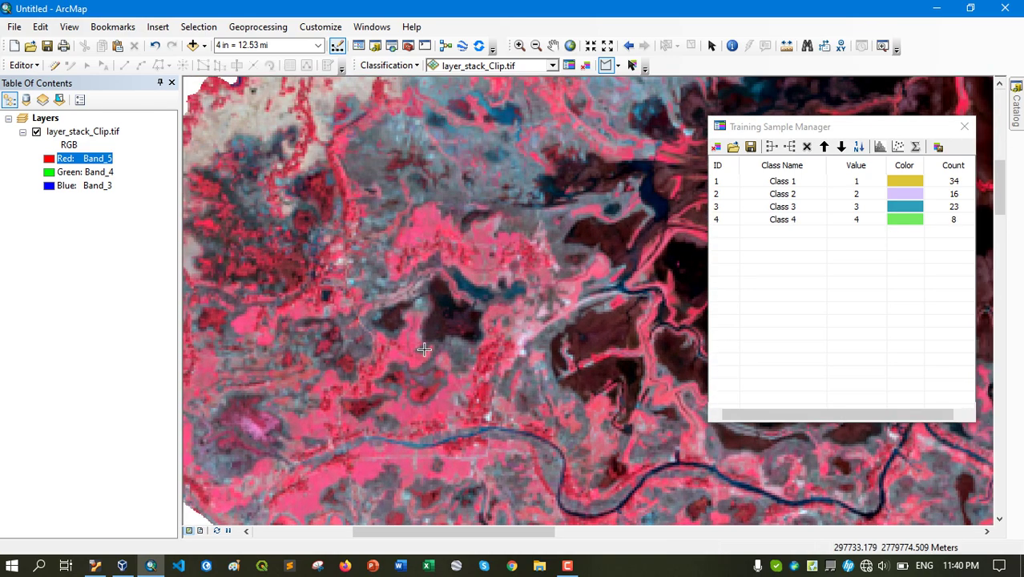
{"action": "scroll", "coordinate": [417, 199], "scroll_direction": "up", "scroll_amount": 4}
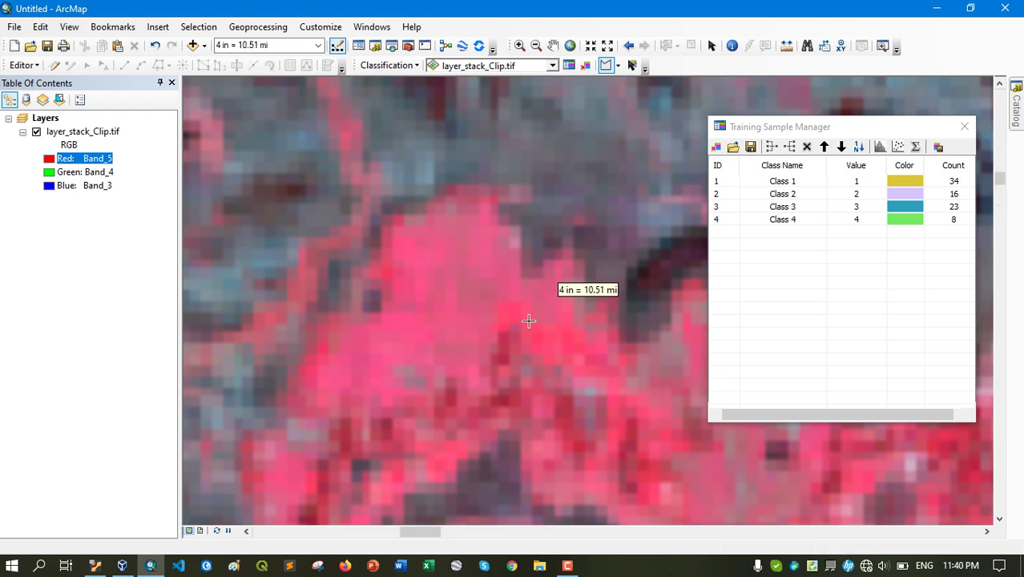
{"action": "left_click", "coordinate": [546, 330]}
{"action": "left_click", "coordinate": [577, 334]}
{"action": "left_click", "coordinate": [578, 358]}
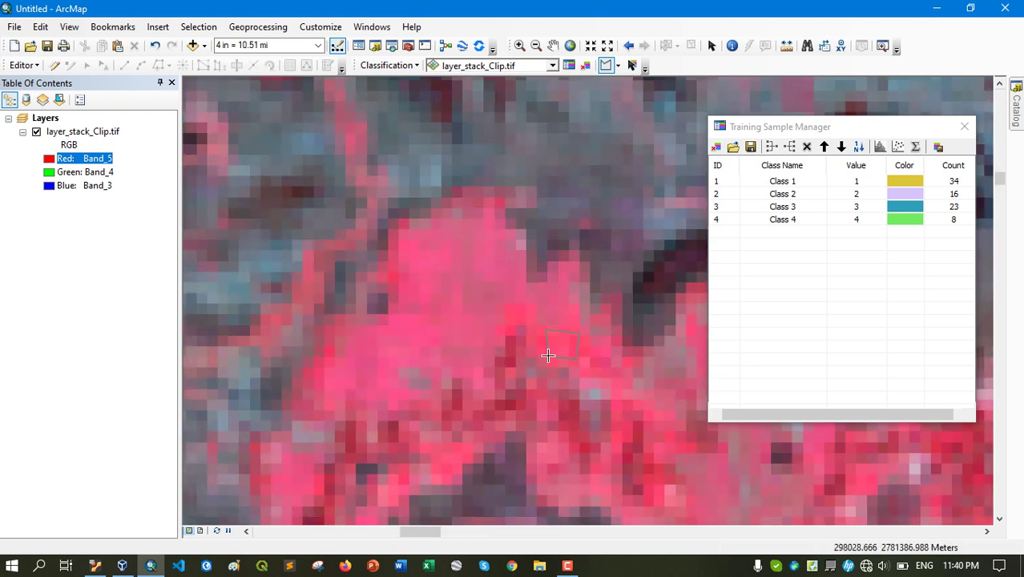
{"action": "double_click", "coordinate": [548, 357]}
Step: Draw a training sample of about 54 pixels on the dark red vegetation just south of the small dark curved pond in the west
{"action": "scroll", "coordinate": [478, 174], "scroll_direction": "down", "scroll_amount": 3}
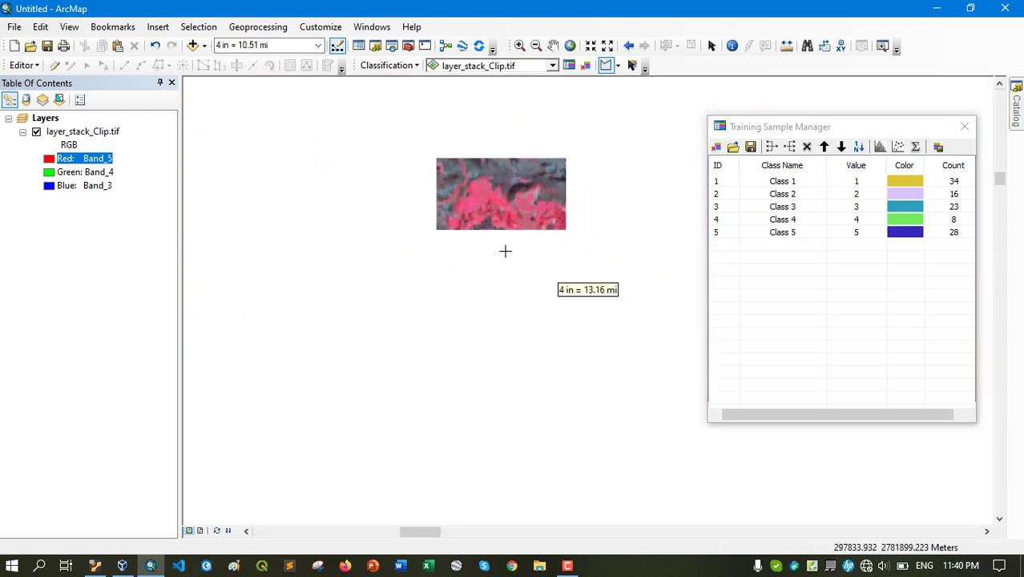
{"action": "left_click_drag", "start_coordinate": [275, 167], "coordinate": [338, 167]}
{"action": "left_click_drag", "start_coordinate": [426, 289], "coordinate": [261, 32]}
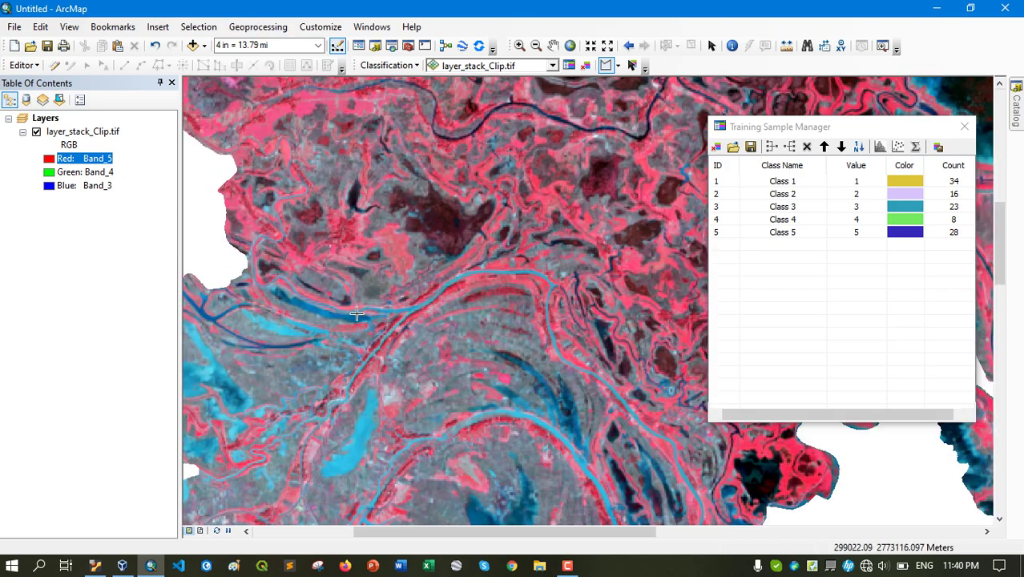
{"action": "left_click_drag", "start_coordinate": [356, 312], "coordinate": [322, 260]}
{"action": "scroll", "coordinate": [337, 240], "scroll_direction": "up", "scroll_amount": 2}
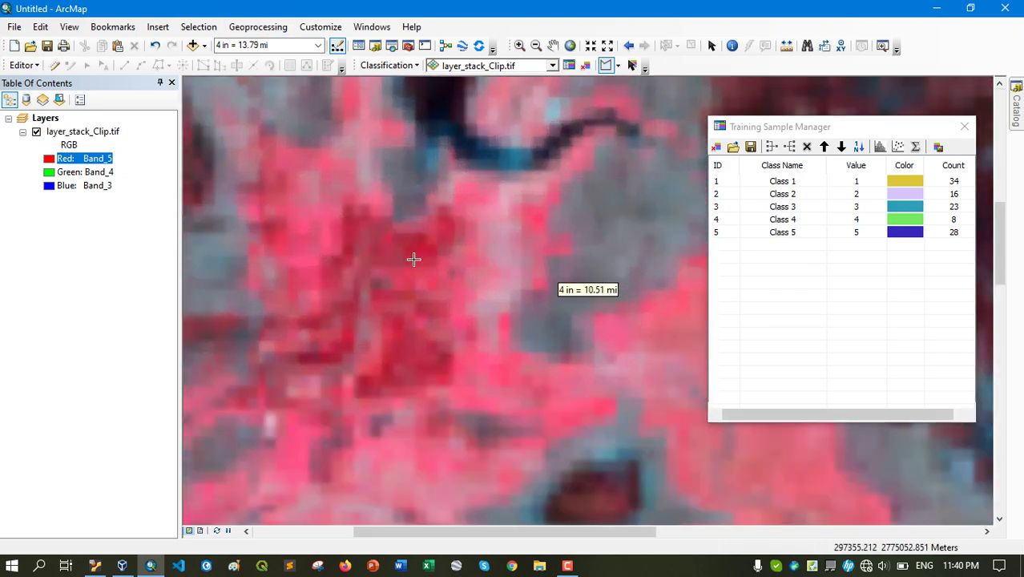
{"action": "left_click", "coordinate": [411, 237]}
{"action": "left_click", "coordinate": [443, 236]}
{"action": "left_click", "coordinate": [444, 290]}
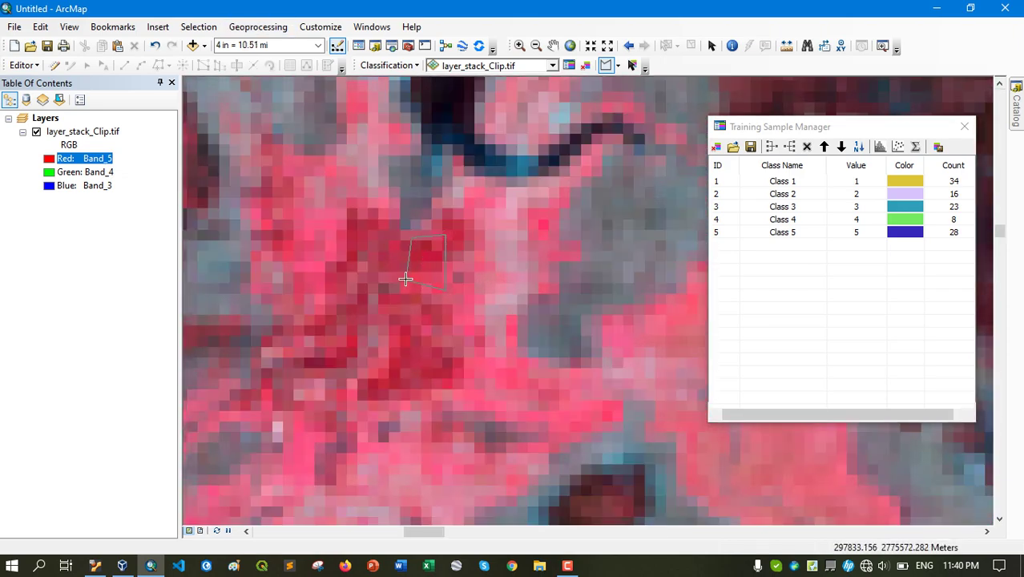
{"action": "double_click", "coordinate": [411, 276]}
Step: Draw a training sample of about 40 pixels on the dark red patch within the beige land in the southwest, north of the teal stream
{"action": "scroll", "coordinate": [405, 145], "scroll_direction": "down", "scroll_amount": 3}
{"action": "scroll", "coordinate": [406, 145], "scroll_direction": "down", "scroll_amount": 1}
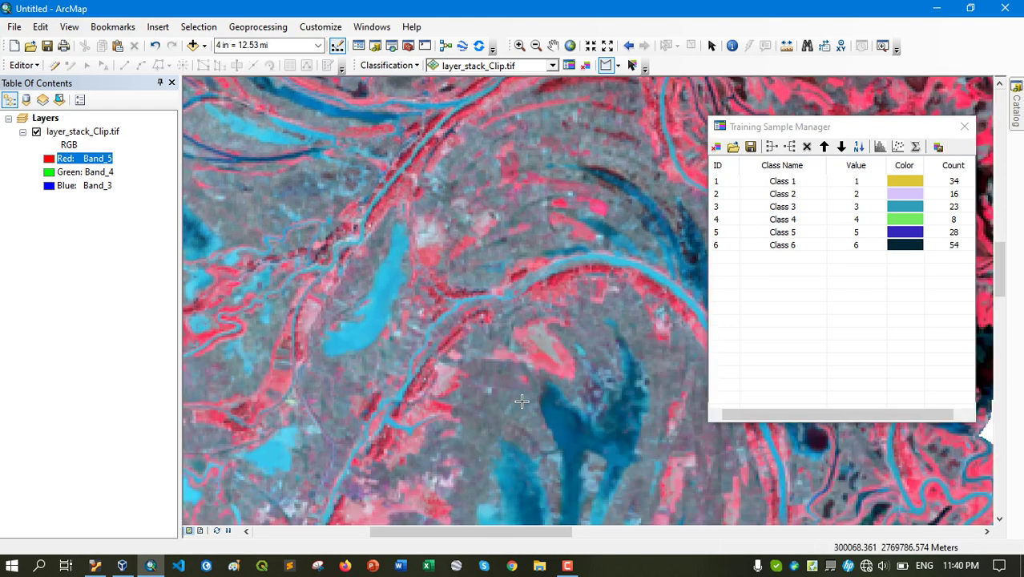
{"action": "left_click_drag", "start_coordinate": [522, 401], "coordinate": [561, 258]}
{"action": "left_click_drag", "start_coordinate": [396, 361], "coordinate": [544, 252]}
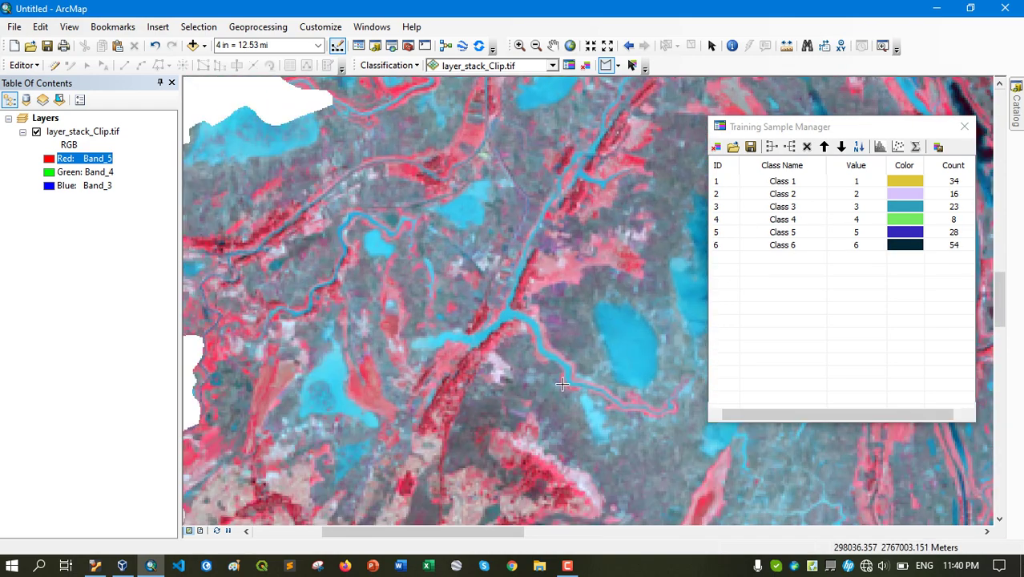
{"action": "left_click_drag", "start_coordinate": [563, 383], "coordinate": [594, 158]}
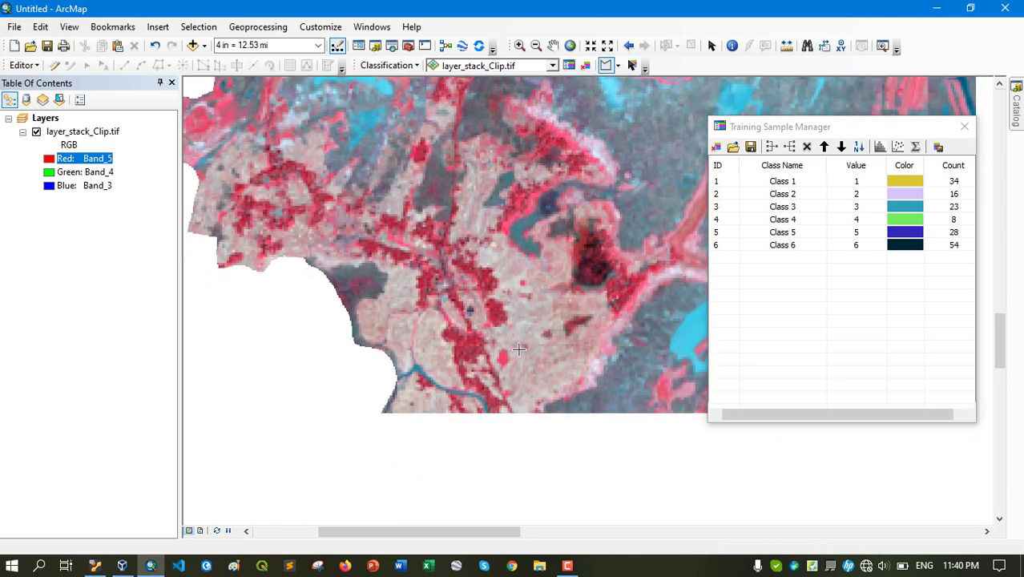
{"action": "scroll", "coordinate": [456, 350], "scroll_direction": "up", "scroll_amount": 6}
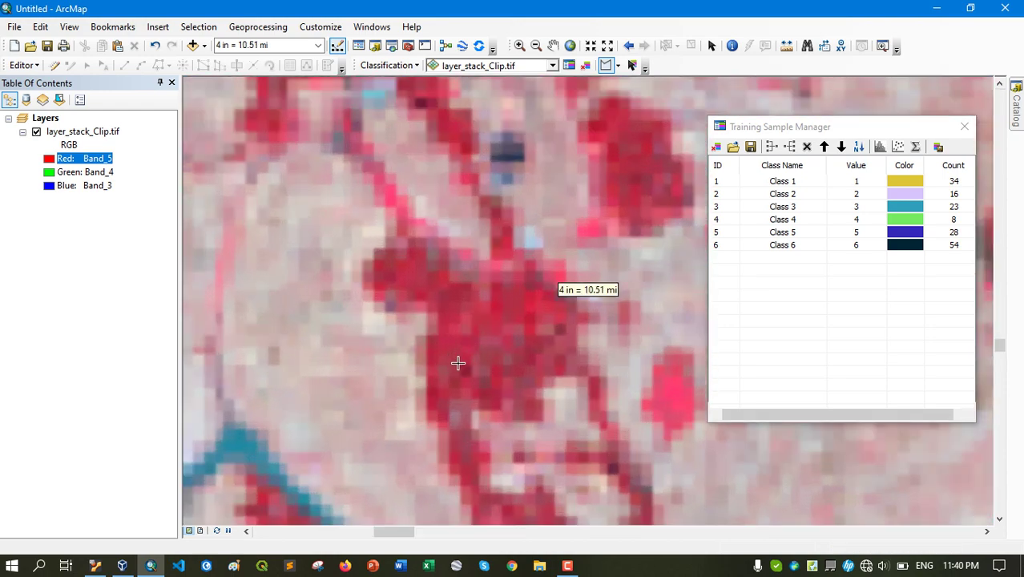
{"action": "double_click", "coordinate": [507, 310]}
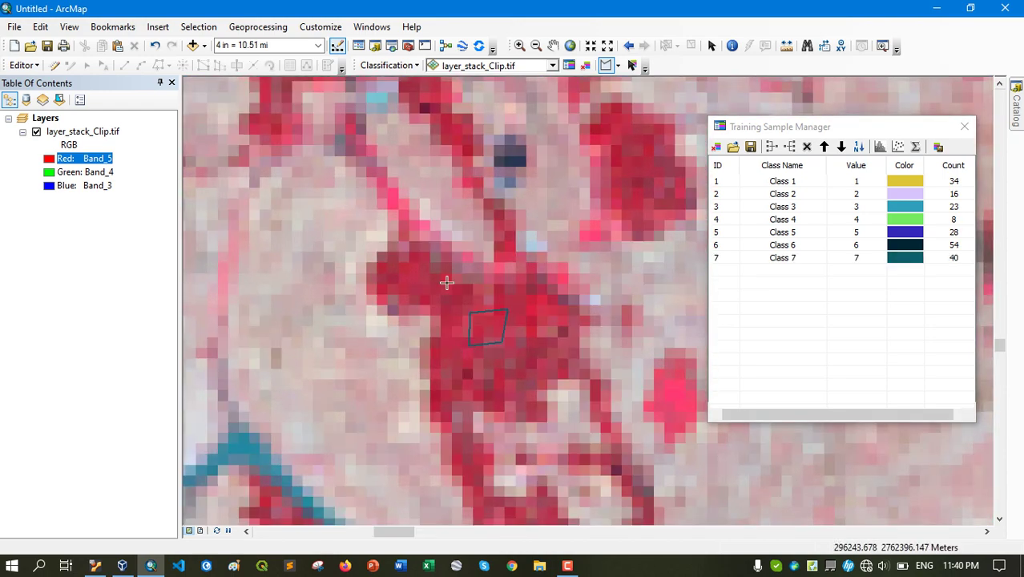
Step: Draw a four-sided training sample of about 59 pixels on the bright red patch enclosed by the narrow blue river's bend in the south
{"action": "scroll", "coordinate": [450, 282], "scroll_direction": "down", "scroll_amount": 5}
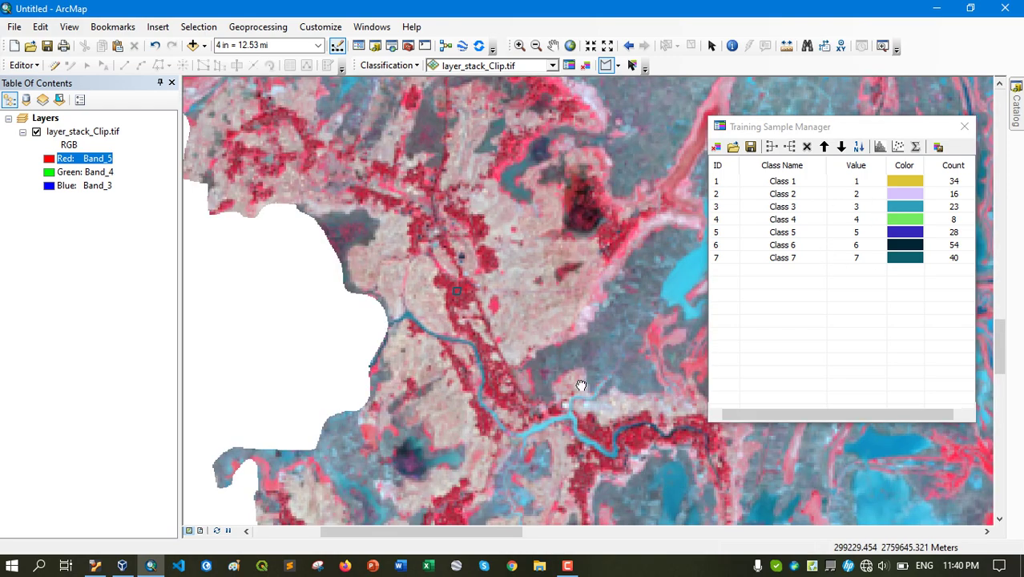
{"action": "scroll", "coordinate": [573, 347], "scroll_direction": "down", "scroll_amount": 1}
{"action": "left_click_drag", "start_coordinate": [582, 368], "coordinate": [318, 357]}
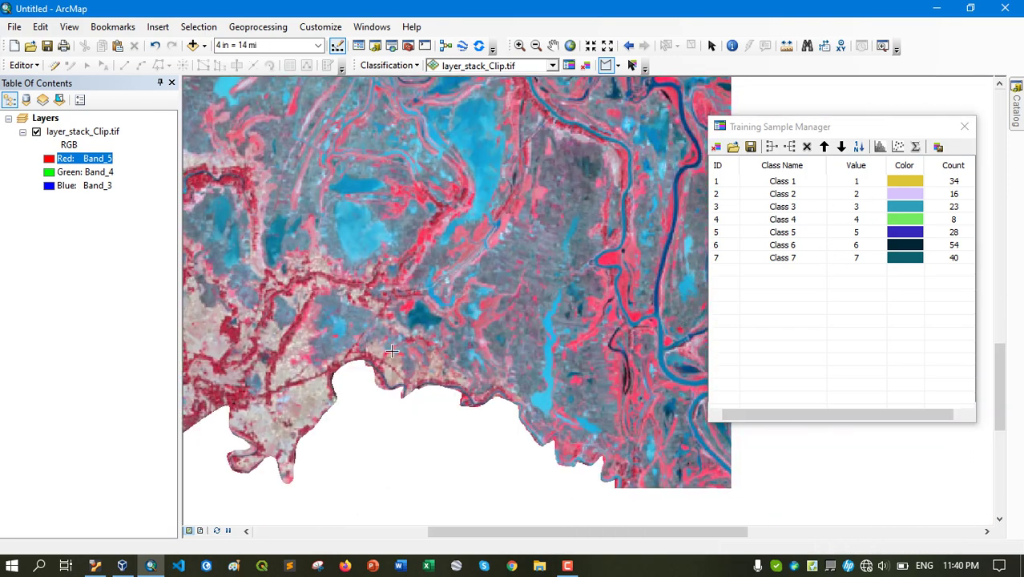
{"action": "left_click_drag", "start_coordinate": [524, 361], "coordinate": [354, 349]}
{"action": "scroll", "coordinate": [437, 227], "scroll_direction": "up", "scroll_amount": 1}
{"action": "scroll", "coordinate": [436, 227], "scroll_direction": "up", "scroll_amount": 3}
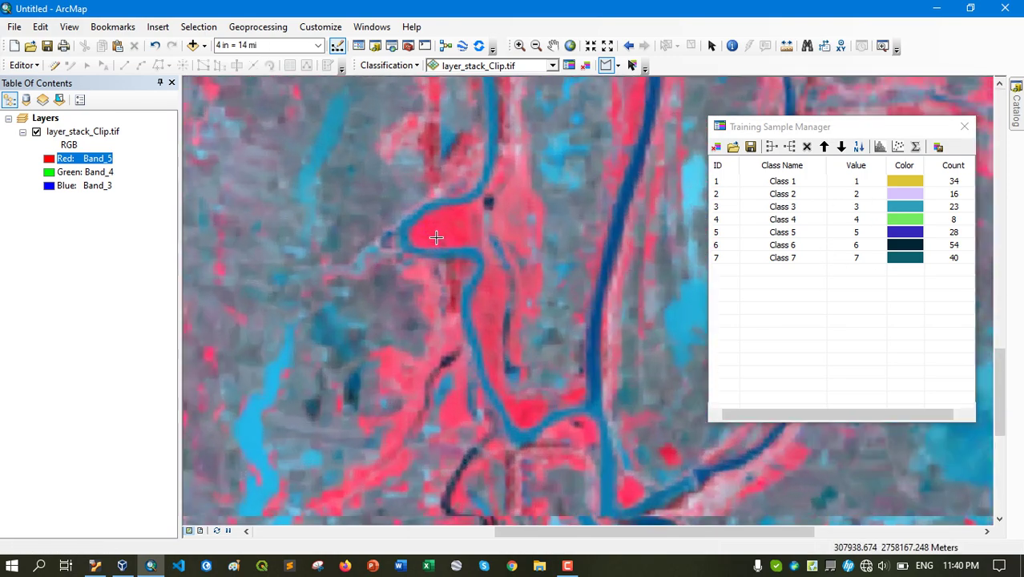
{"action": "left_click", "coordinate": [409, 199]}
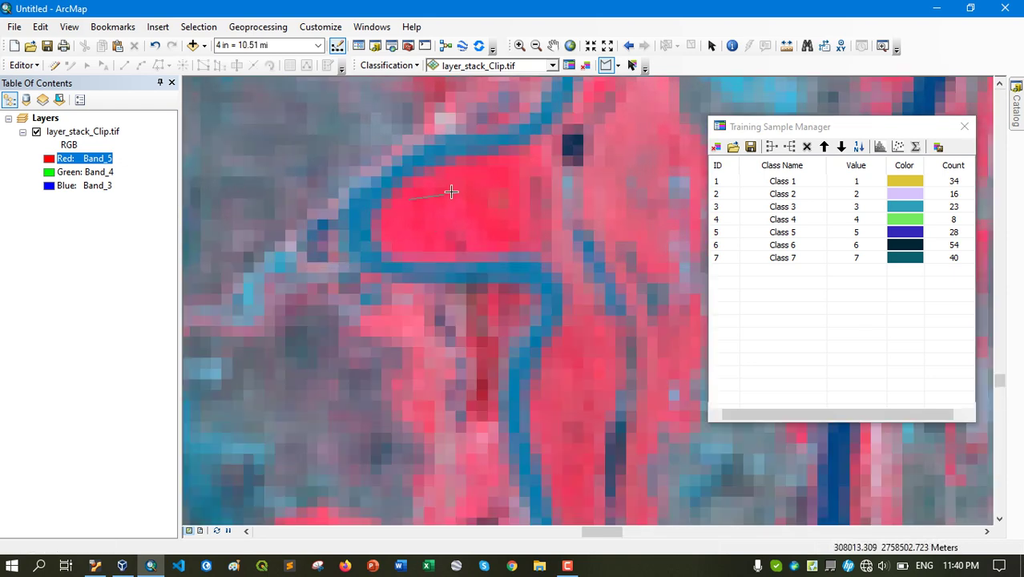
{"action": "left_click", "coordinate": [452, 192]}
{"action": "left_click", "coordinate": [460, 209]}
{"action": "double_click", "coordinate": [408, 244]}
Step: Draw a training sample of about 47 pixels on the red vegetation just south of the narrow dark pond near the image's southern end
{"action": "scroll", "coordinate": [556, 297], "scroll_direction": "down", "scroll_amount": 5}
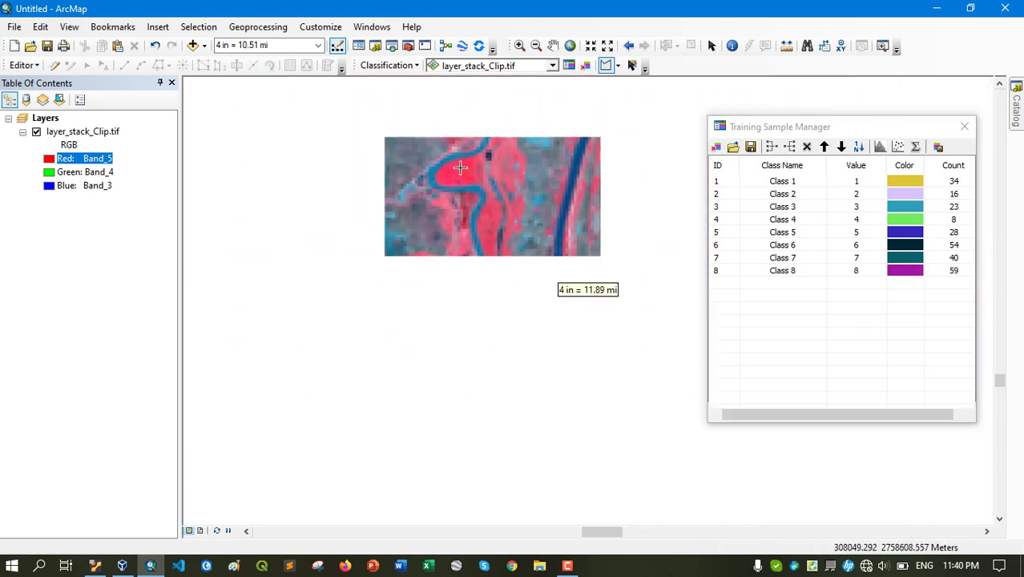
{"action": "scroll", "coordinate": [555, 301], "scroll_direction": "up", "scroll_amount": 4}
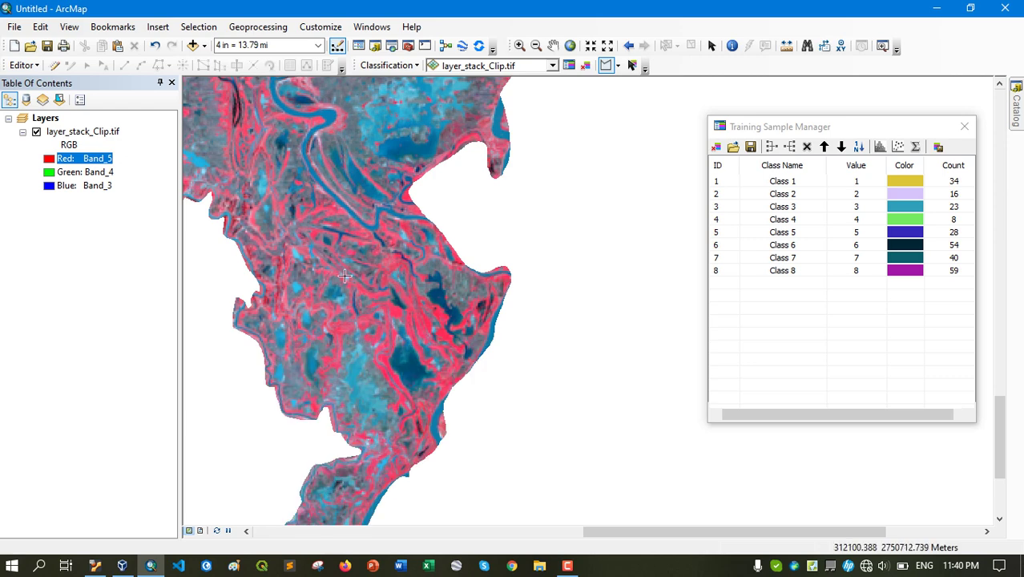
{"action": "scroll", "coordinate": [345, 270], "scroll_direction": "up", "scroll_amount": 3}
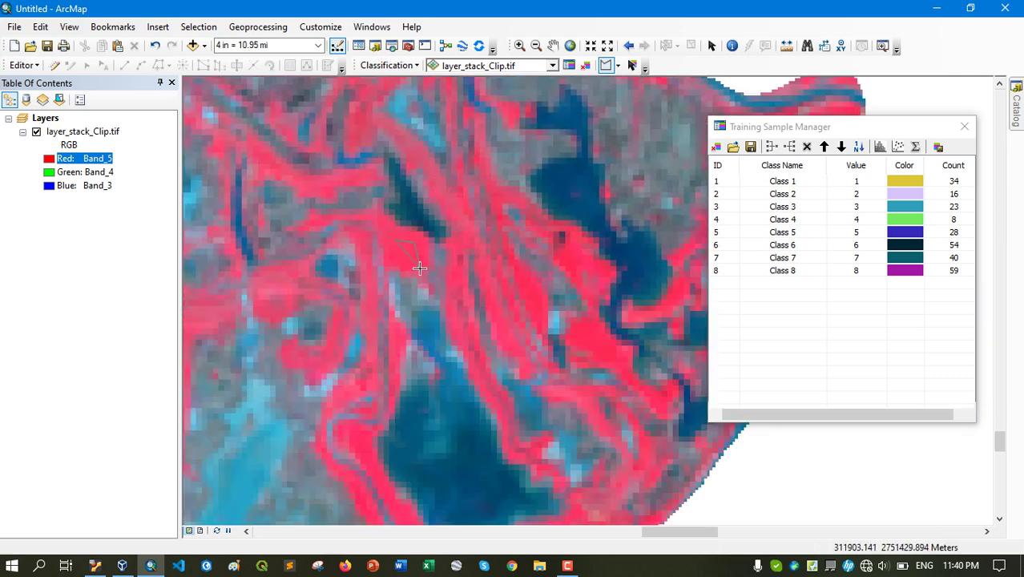
{"action": "double_click", "coordinate": [391, 258]}
Step: Draw a training sample of about 41 pixels on the bright red patch inside the dark blue river's curve, north of the southern river-bend sample
{"action": "scroll", "coordinate": [607, 107], "scroll_direction": "down", "scroll_amount": 2}
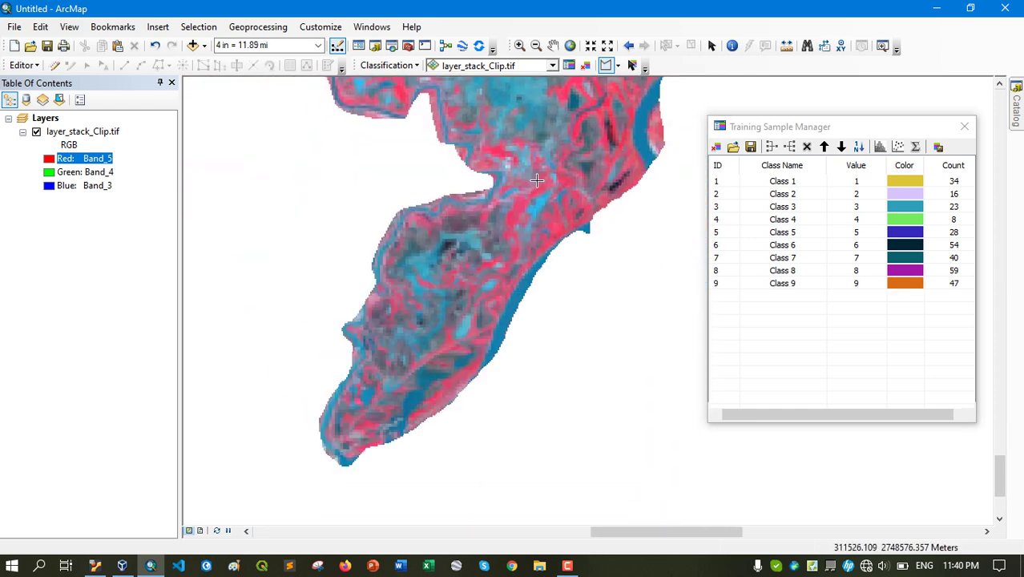
{"action": "scroll", "coordinate": [537, 181], "scroll_direction": "up", "scroll_amount": 2}
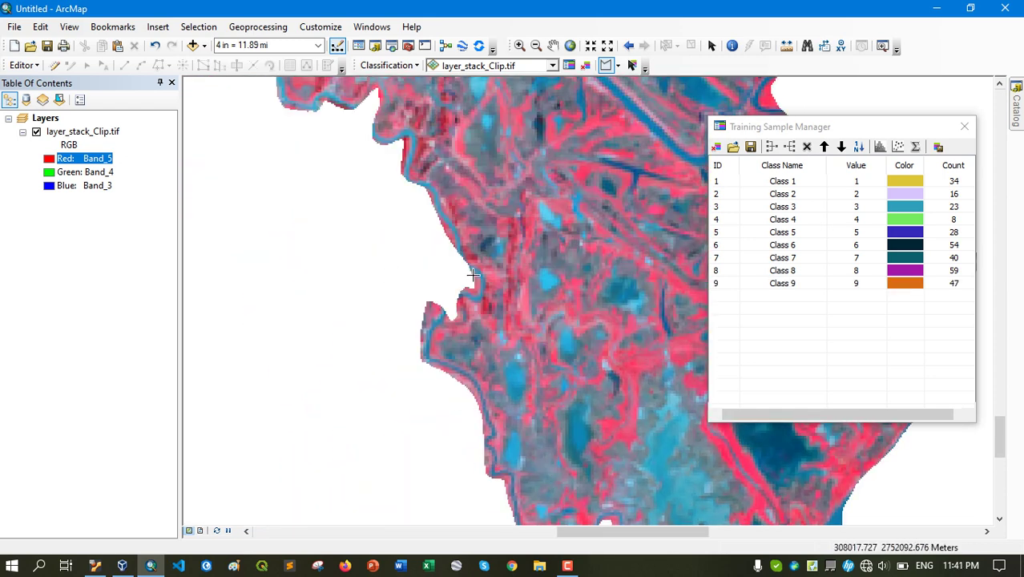
{"action": "left_click_drag", "start_coordinate": [473, 275], "coordinate": [619, 218]}
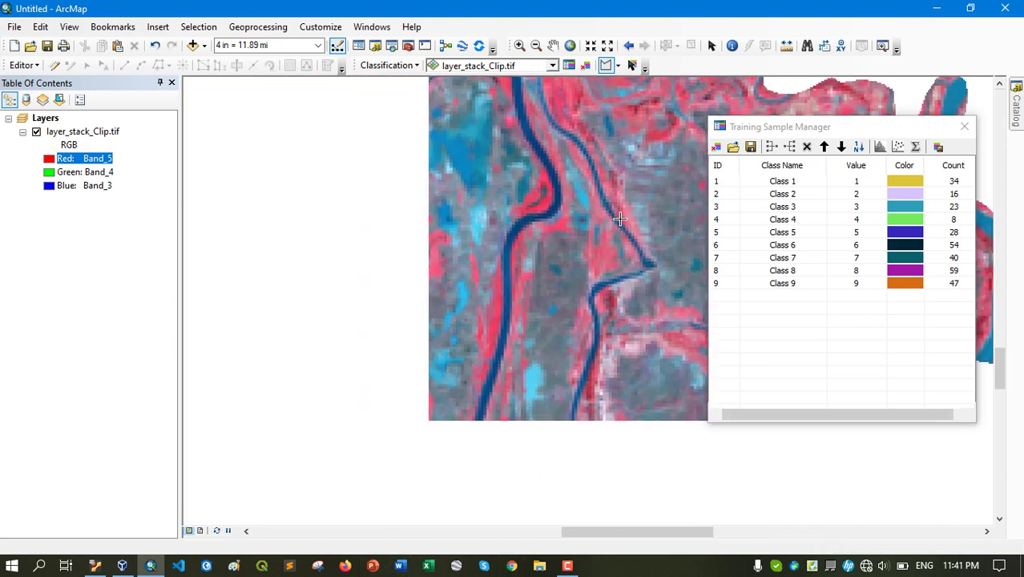
{"action": "left_click_drag", "start_coordinate": [547, 183], "coordinate": [508, 285]}
{"action": "scroll", "coordinate": [511, 291], "scroll_direction": "down", "scroll_amount": 2}
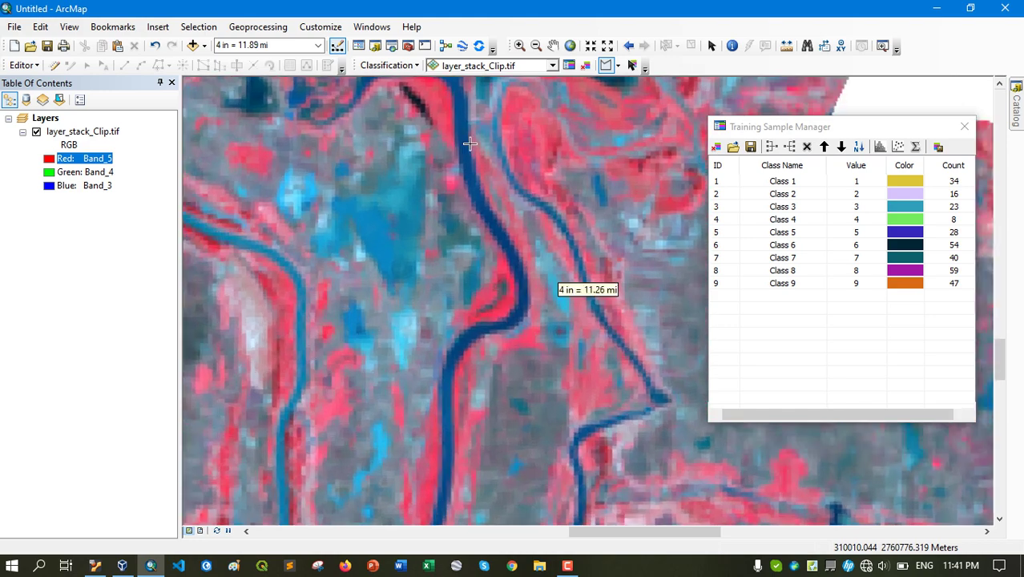
{"action": "left_click_drag", "start_coordinate": [417, 120], "coordinate": [485, 453]}
{"action": "scroll", "coordinate": [469, 376], "scroll_direction": "down", "scroll_amount": 2}
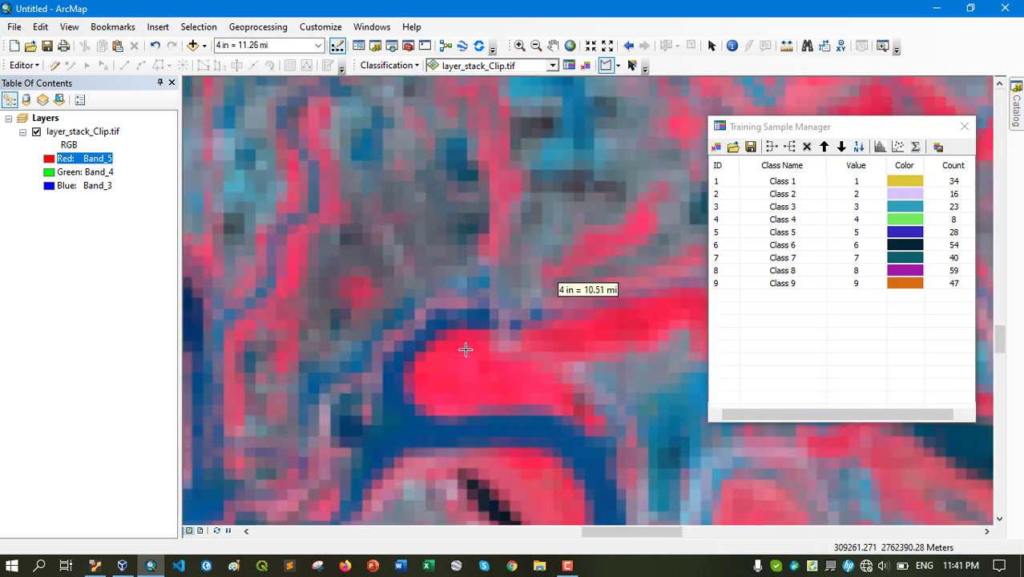
{"action": "scroll", "coordinate": [465, 349], "scroll_direction": "down", "scroll_amount": 1}
{"action": "left_click", "coordinate": [496, 387]}
{"action": "left_click", "coordinate": [497, 411]}
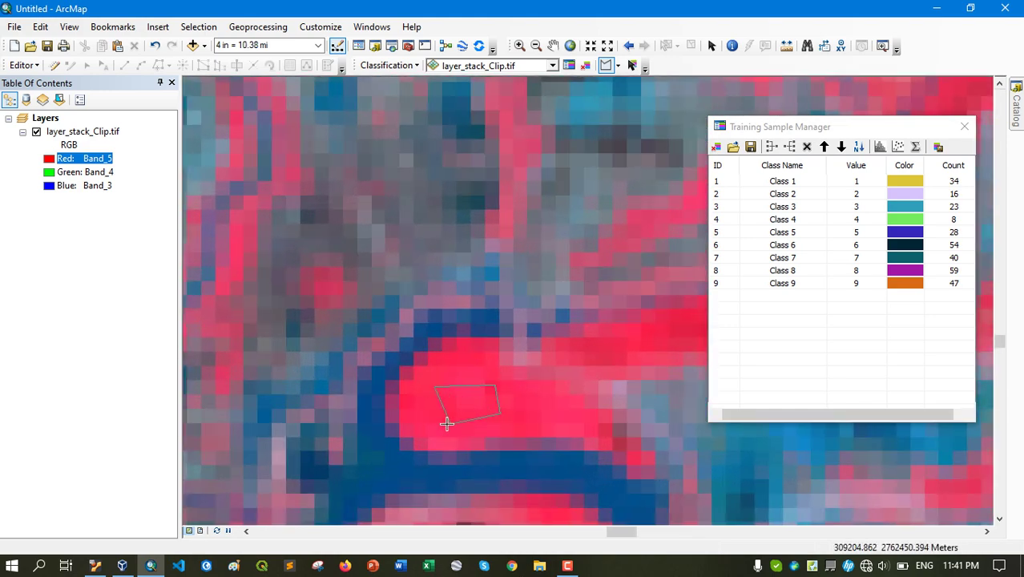
{"action": "double_click", "coordinate": [434, 423]}
Step: Select all ten vegetation samples, Class 1 through Class 10, and merge them into a single training class
{"action": "scroll", "coordinate": [532, 195], "scroll_direction": "up", "scroll_amount": 4}
{"action": "scroll", "coordinate": [534, 193], "scroll_direction": "up", "scroll_amount": 3}
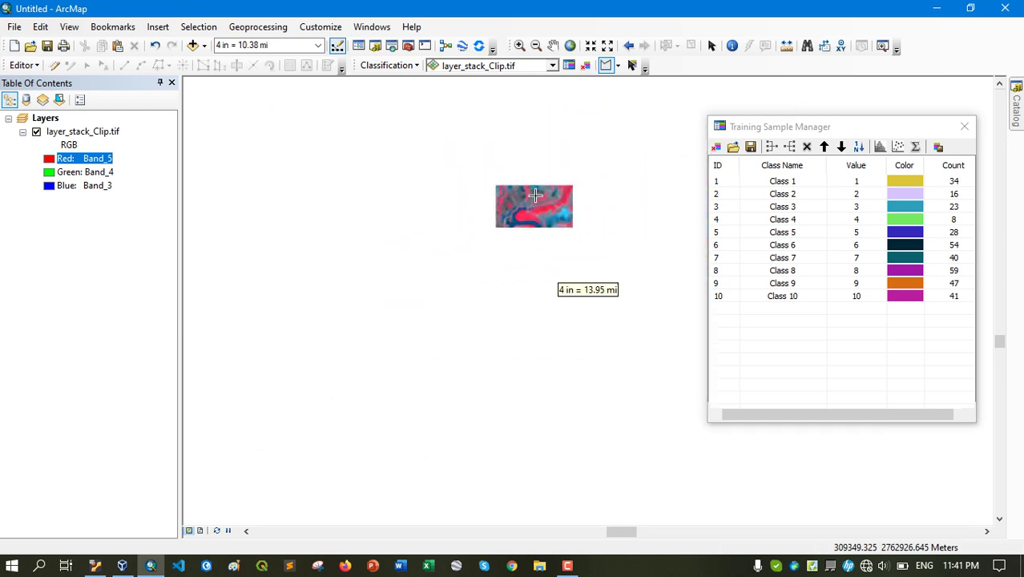
{"action": "scroll", "coordinate": [468, 309], "scroll_direction": "up", "scroll_amount": 2}
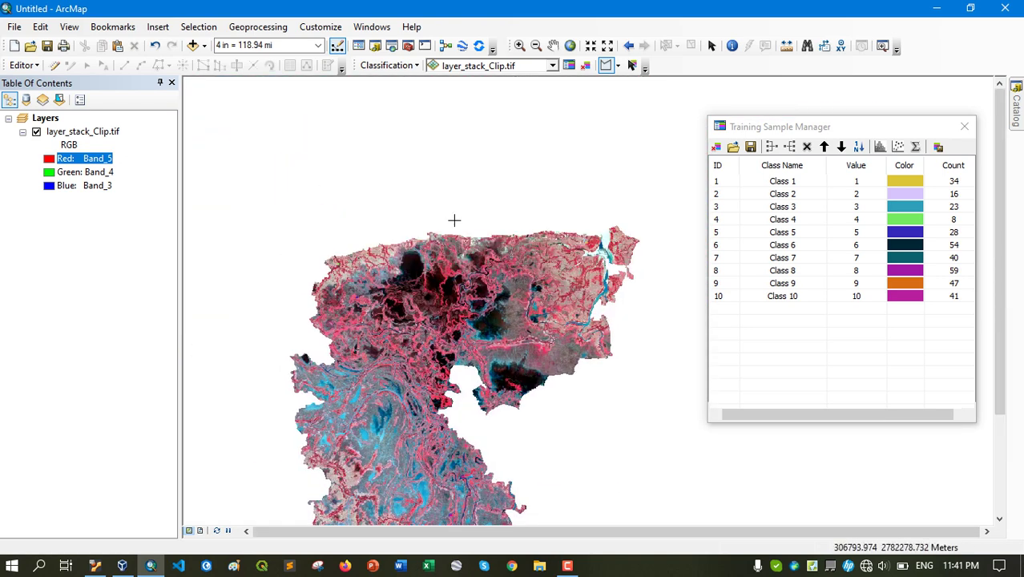
{"action": "left_click", "coordinate": [568, 46]}
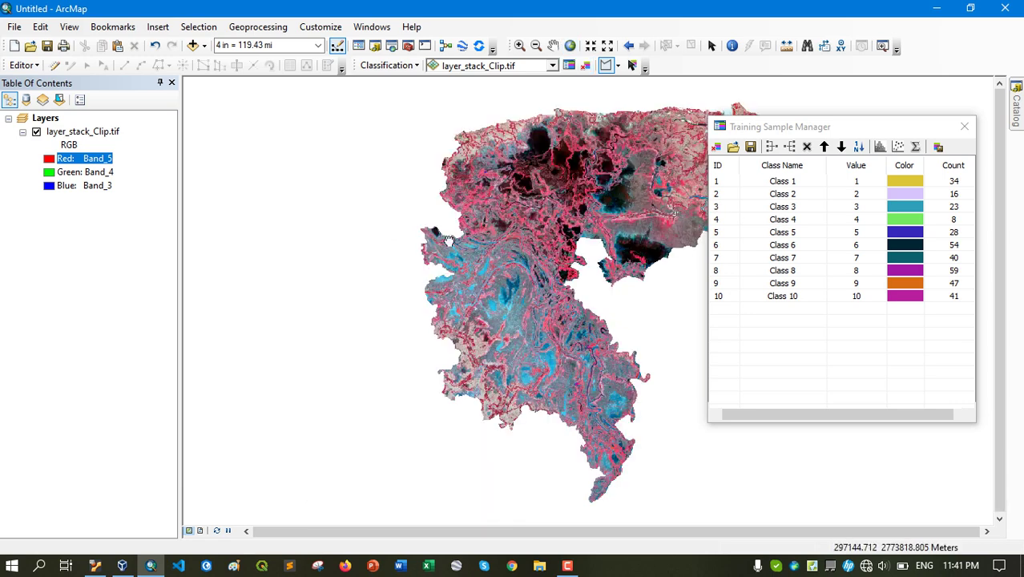
{"action": "left_click", "coordinate": [727, 183]}
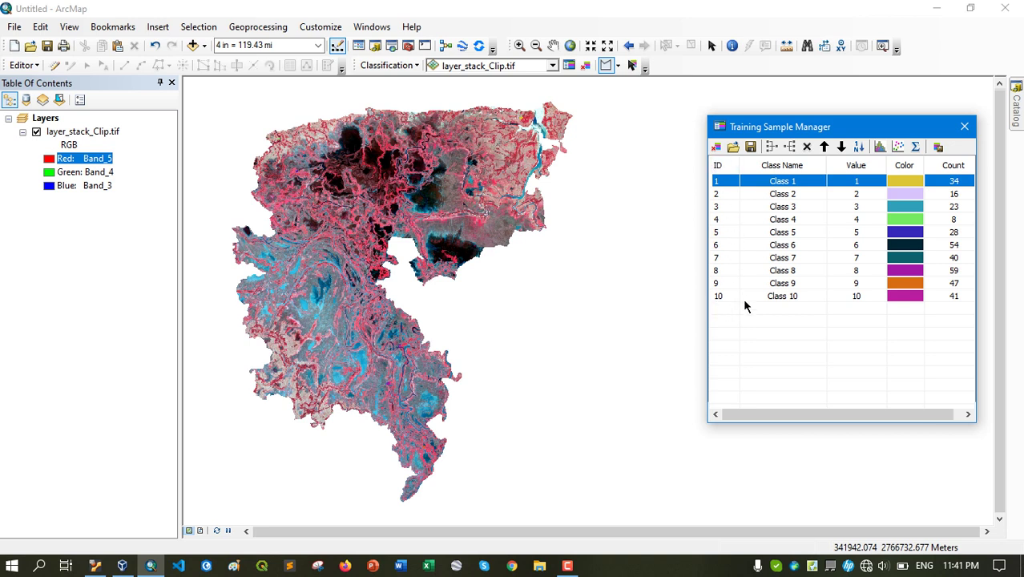
{"action": "left_click", "coordinate": [730, 297], "text": "shift"}
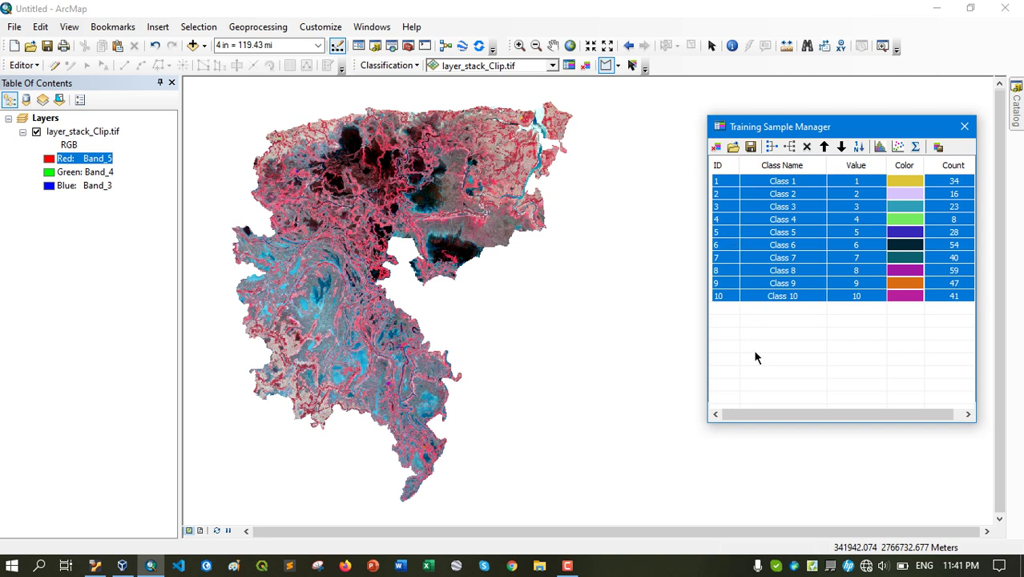
{"action": "left_click_drag", "start_coordinate": [664, 343], "coordinate": [665, 351]}
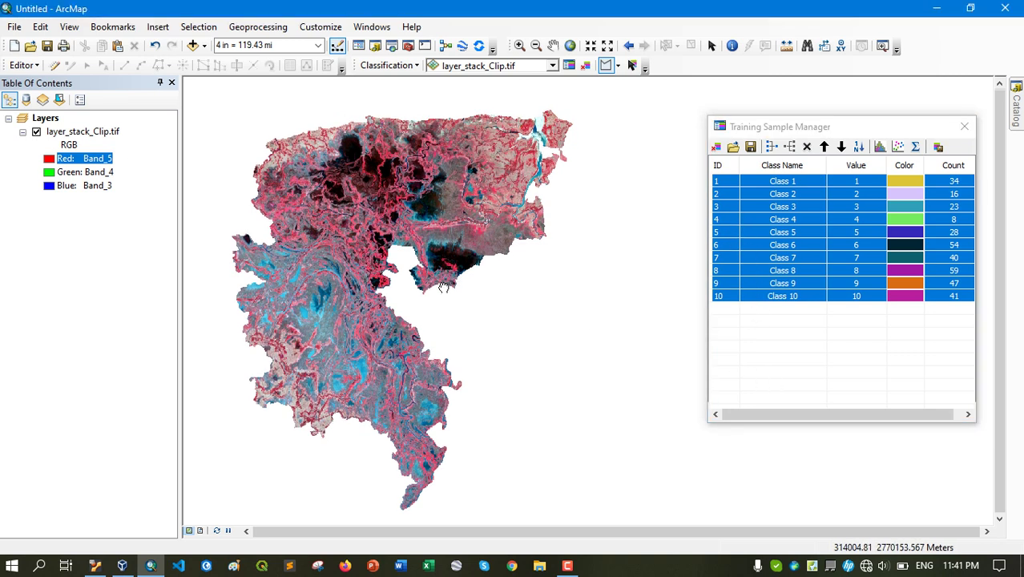
{"action": "left_click", "coordinate": [771, 147]}
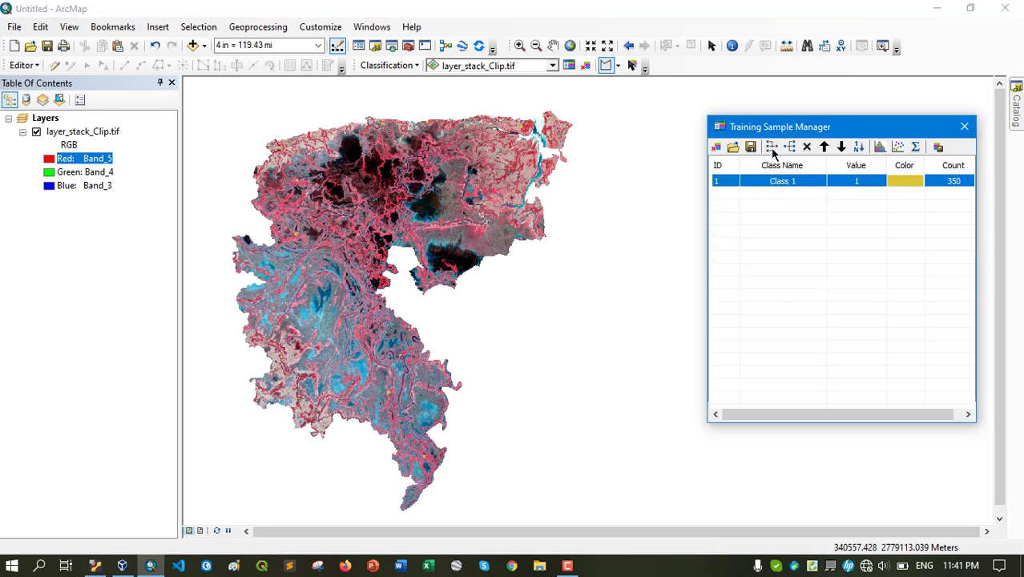
Step: Rename the merged training class as Vegetation and set its colour to bright green
{"action": "left_click_drag", "start_coordinate": [355, 202], "coordinate": [397, 194]}
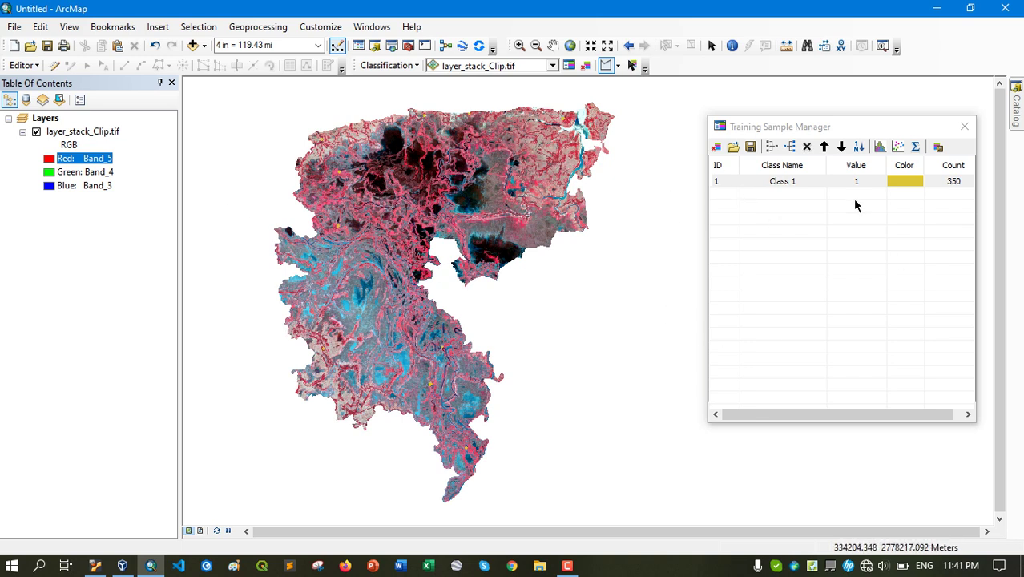
{"action": "double_click", "coordinate": [803, 182]}
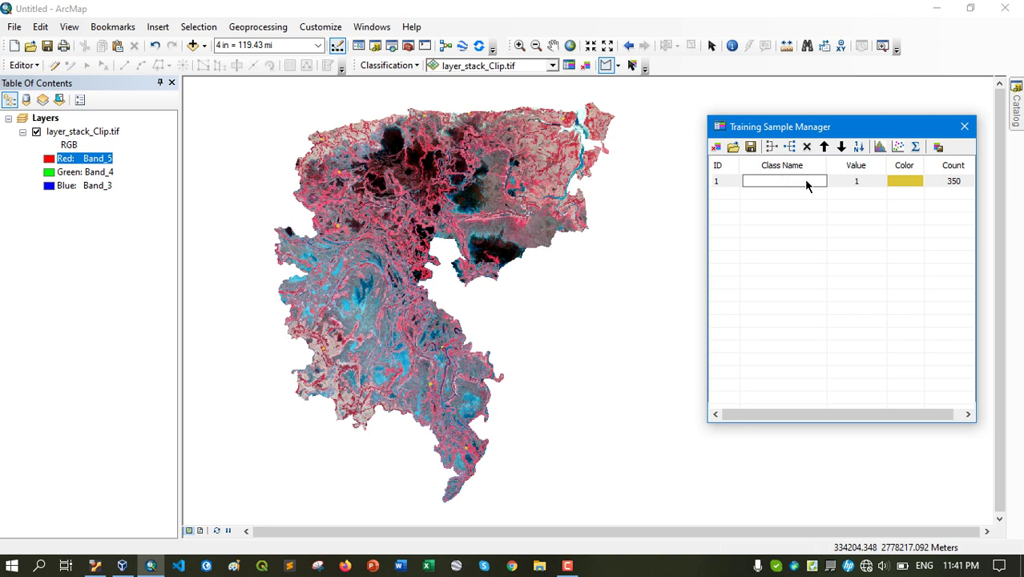
{"action": "type", "text": "Vegetation"}
{"action": "key", "text": "Return"}
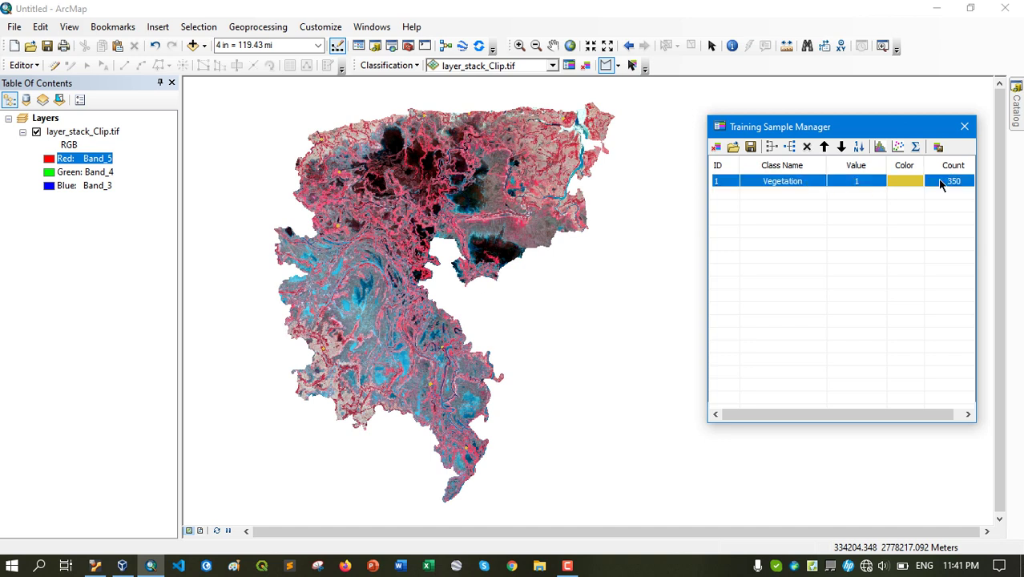
{"action": "left_click", "coordinate": [910, 180]}
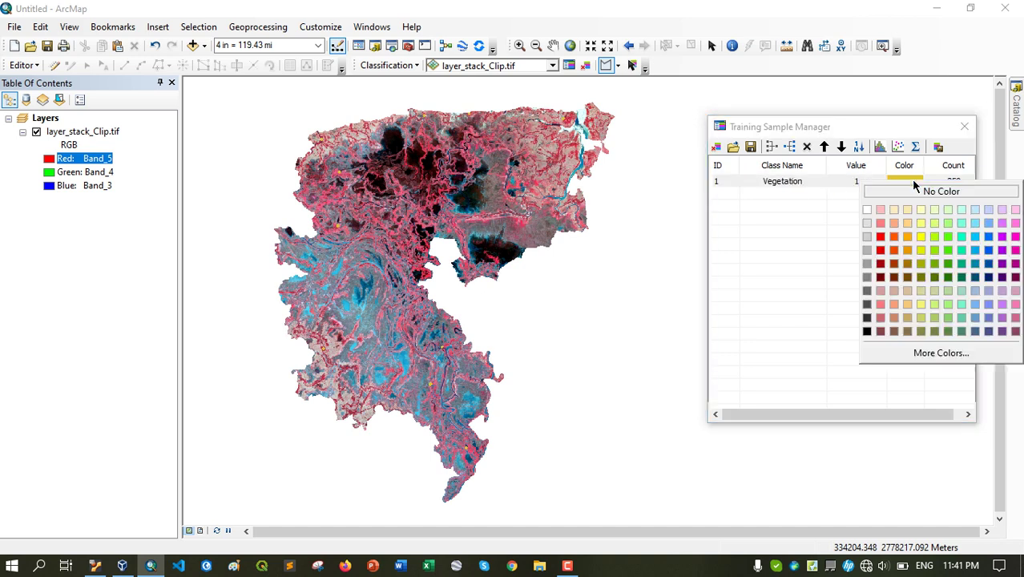
{"action": "left_click", "coordinate": [949, 251]}
Step: Hide layer_stack_Clip.tif briefly to check where the vegetation samples lie, and show the image again
{"action": "left_click_drag", "start_coordinate": [418, 223], "coordinate": [455, 212]}
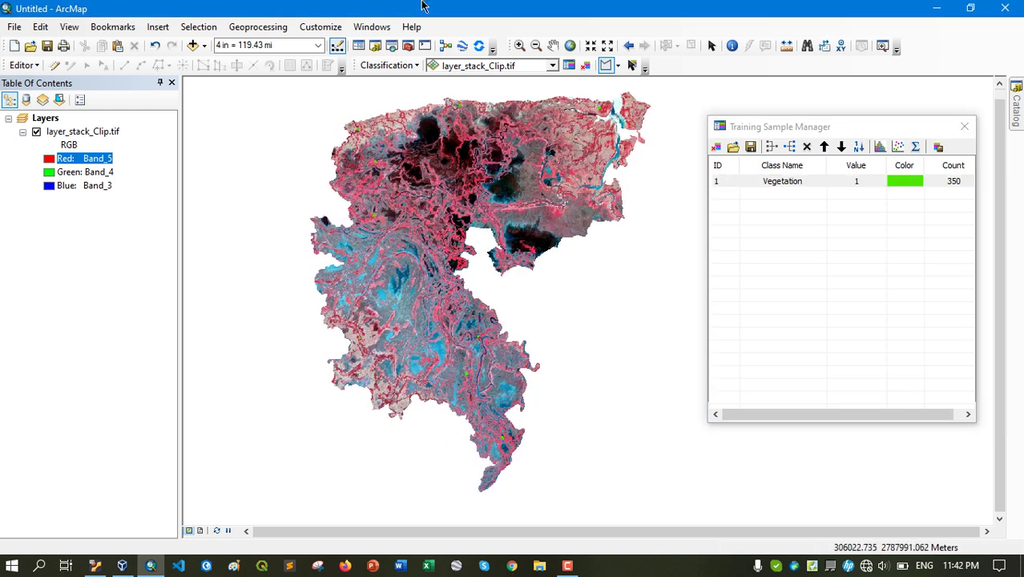
{"action": "left_click", "coordinate": [36, 132]}
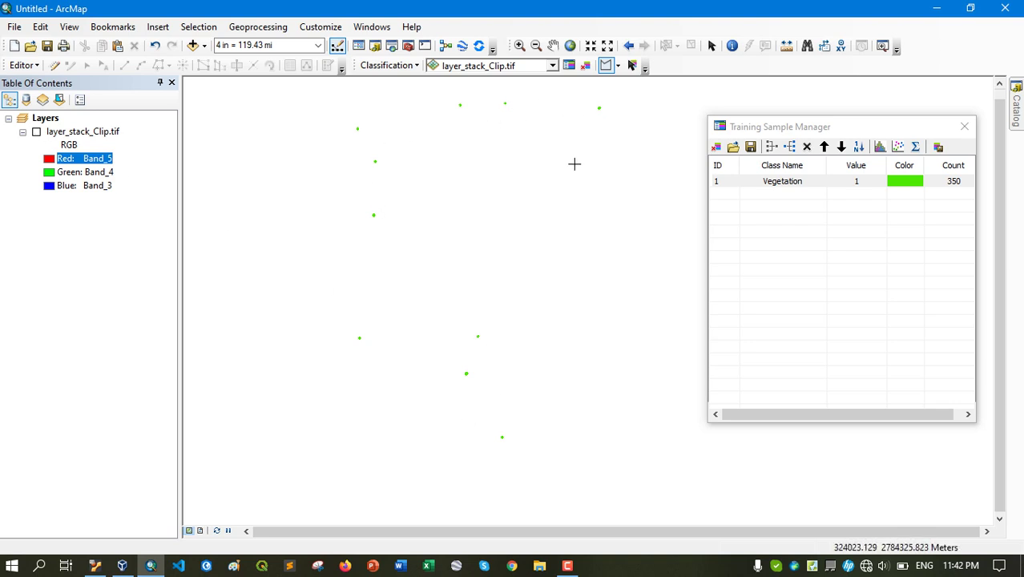
{"action": "left_click", "coordinate": [36, 132]}
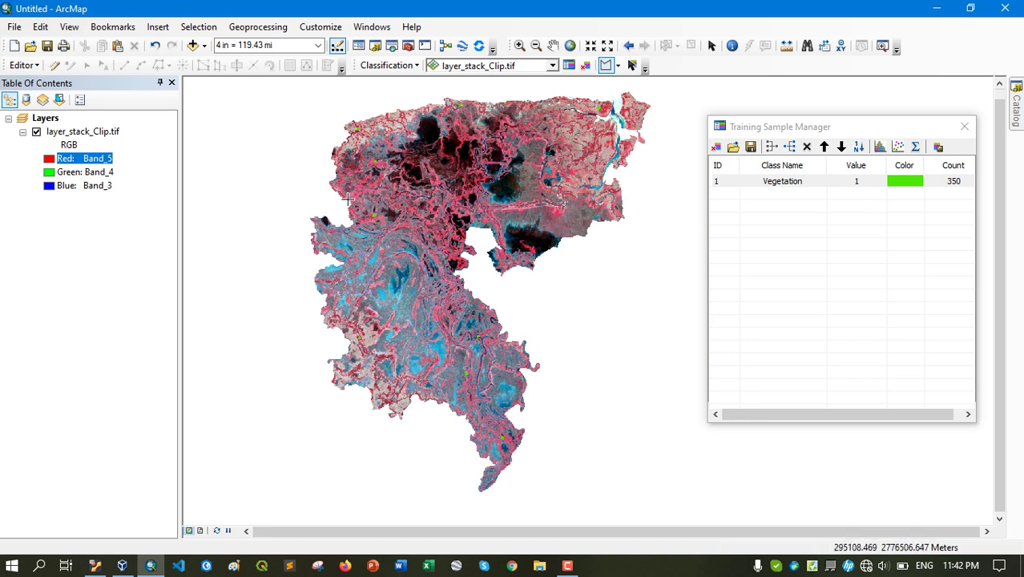
{"action": "left_click_drag", "start_coordinate": [392, 169], "coordinate": [379, 206]}
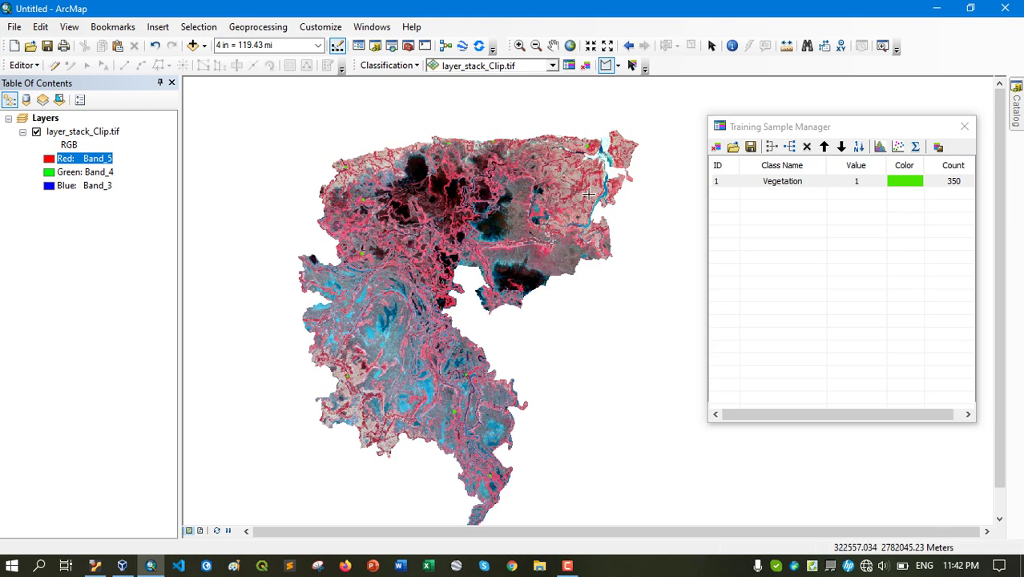
{"action": "scroll", "coordinate": [589, 194], "scroll_direction": "up", "scroll_amount": 5}
{"action": "scroll", "coordinate": [591, 188], "scroll_direction": "down", "scroll_amount": 3}
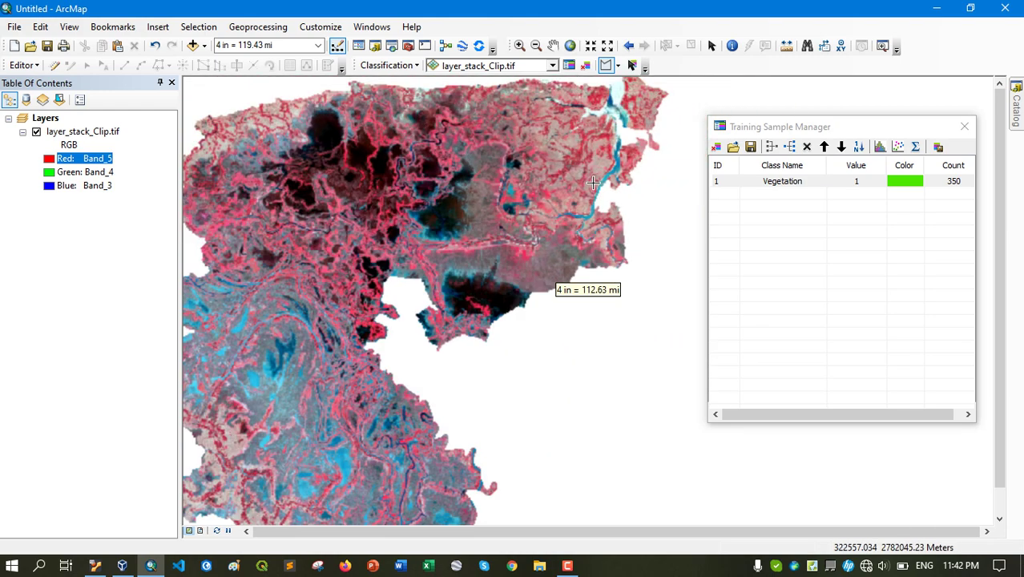
{"action": "left_click_drag", "start_coordinate": [469, 263], "coordinate": [600, 177]}
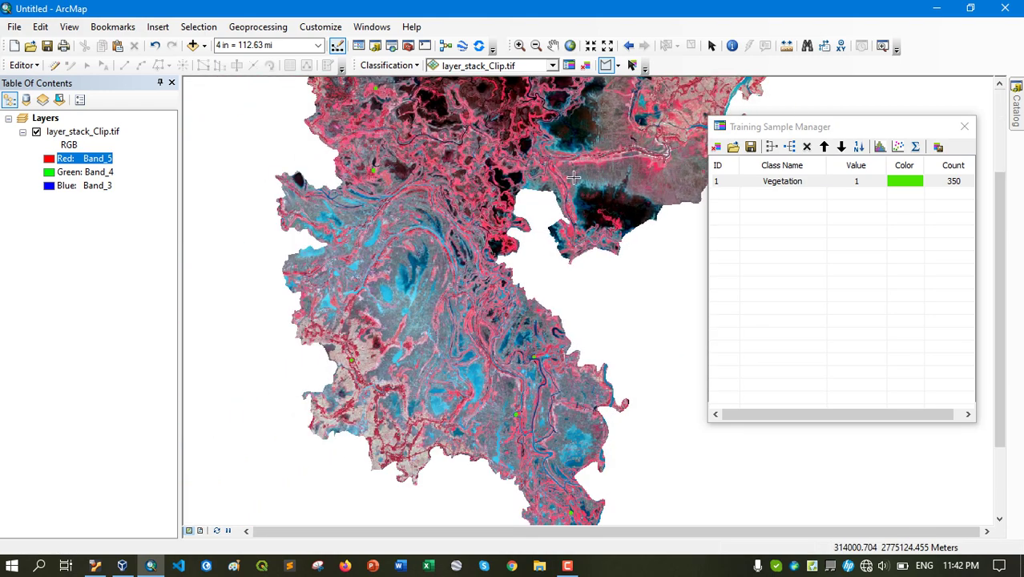
{"action": "scroll", "coordinate": [573, 177], "scroll_direction": "down", "scroll_amount": 3}
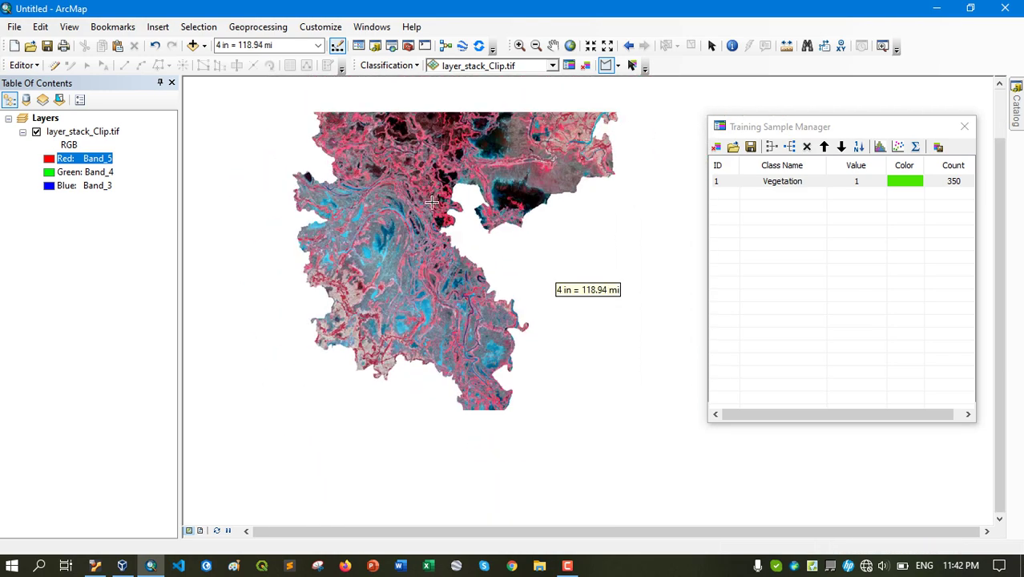
{"action": "left_click_drag", "start_coordinate": [432, 202], "coordinate": [432, 228]}
{"action": "left_click_drag", "start_coordinate": [470, 327], "coordinate": [467, 344]}
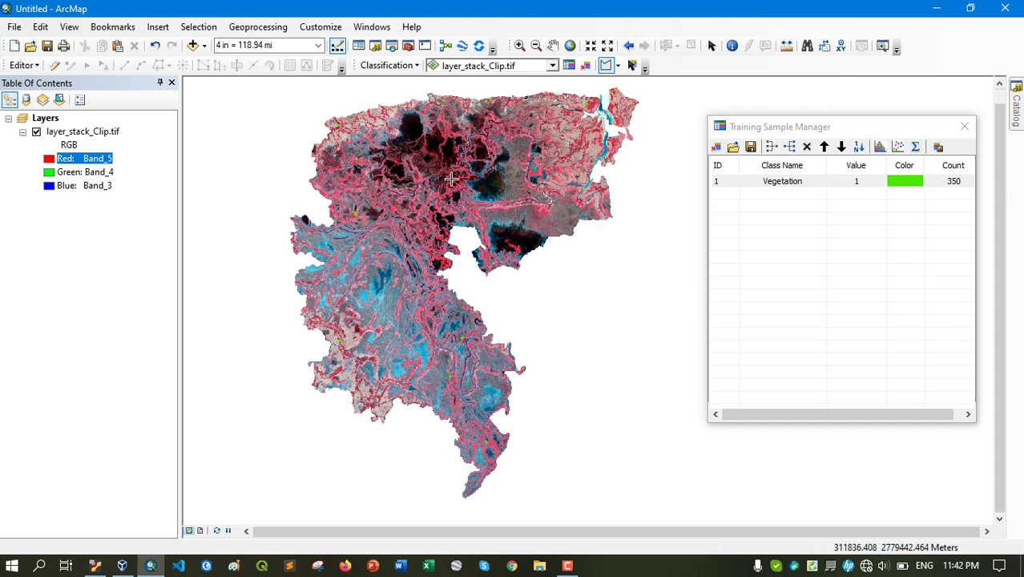
Step: Draw a four-sided training sample of about 606 pixels in the southeast part of the large black water body near the northwestern edge
{"action": "left_click_drag", "start_coordinate": [405, 122], "coordinate": [402, 185]}
{"action": "scroll", "coordinate": [377, 173], "scroll_direction": "up", "scroll_amount": 8}
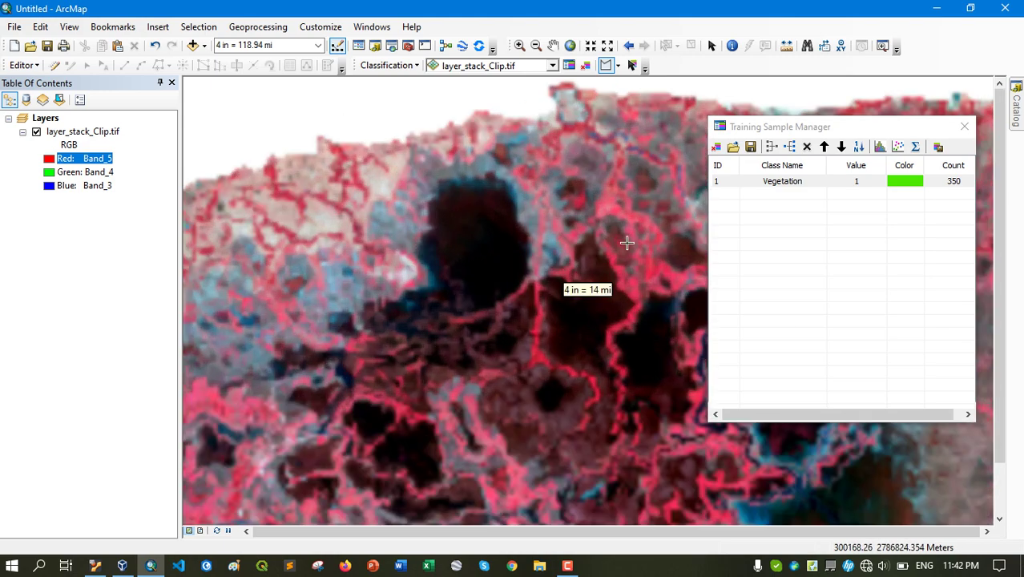
{"action": "scroll", "coordinate": [441, 211], "scroll_direction": "up", "scroll_amount": 2}
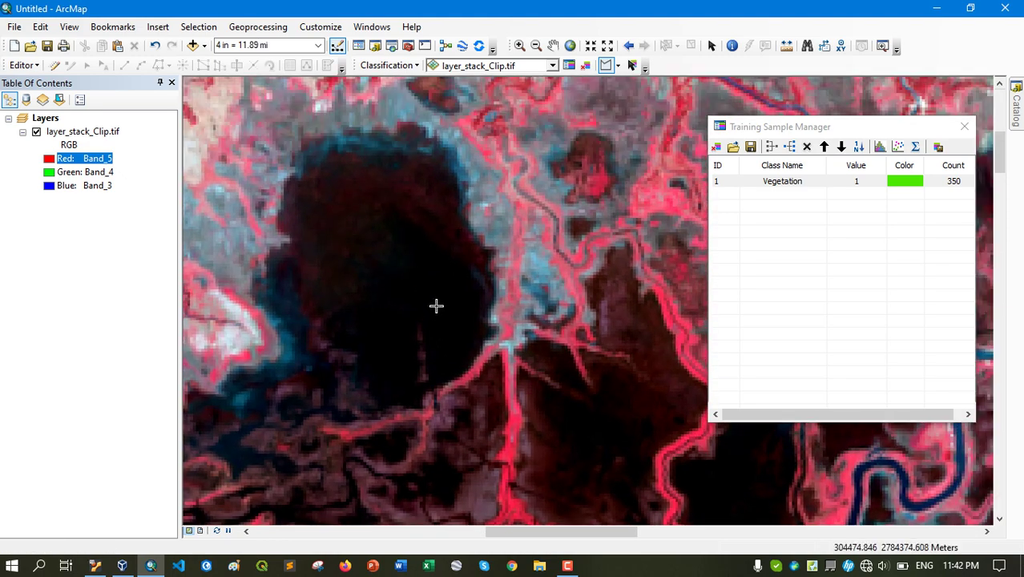
{"action": "left_click", "coordinate": [437, 303]}
{"action": "left_click", "coordinate": [442, 341]}
{"action": "left_click", "coordinate": [473, 331]}
{"action": "double_click", "coordinate": [459, 286]}
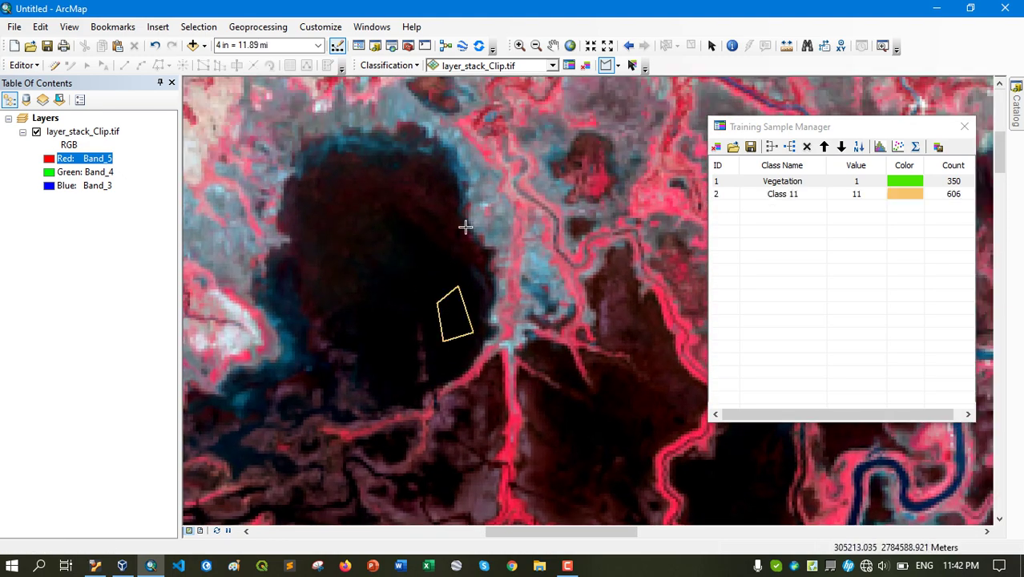
Step: Draw a four-sided training sample of about 402 pixels on the black water area just west of the winding dark blue river
{"action": "scroll", "coordinate": [447, 196], "scroll_direction": "down", "scroll_amount": 2}
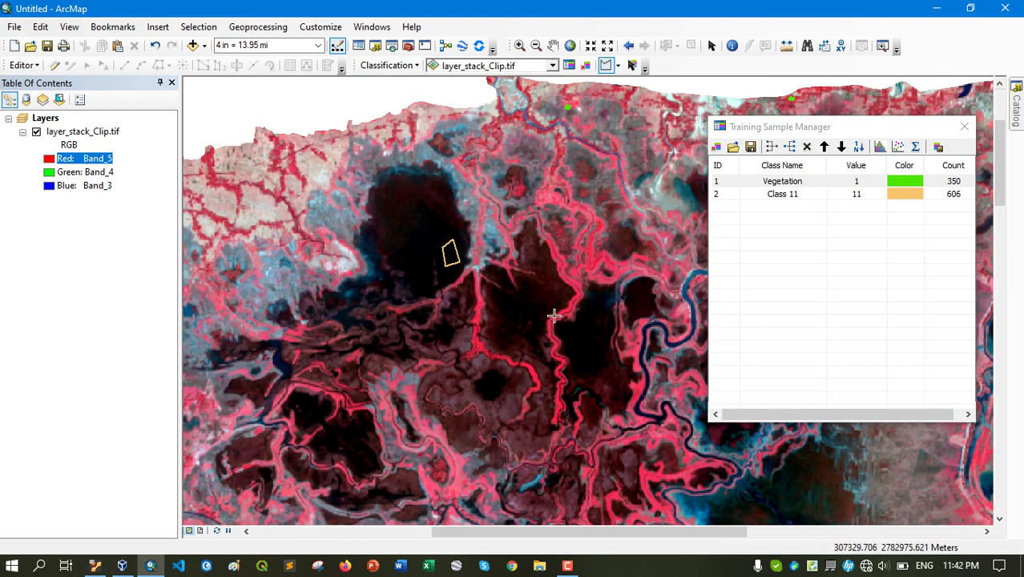
{"action": "scroll", "coordinate": [427, 267], "scroll_direction": "up", "scroll_amount": 3}
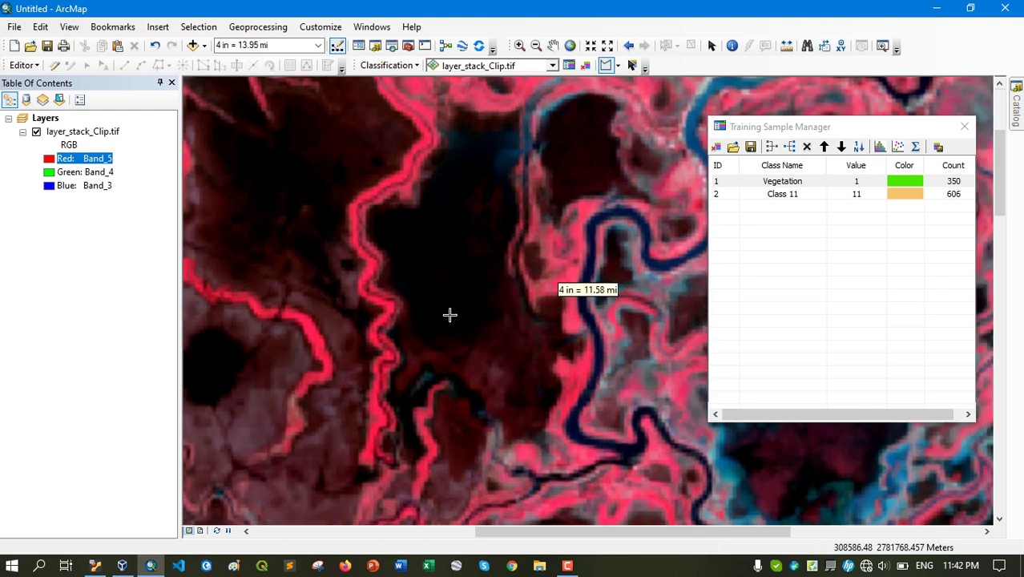
{"action": "left_click", "coordinate": [428, 295]}
{"action": "left_click", "coordinate": [465, 285]}
{"action": "left_click", "coordinate": [477, 310]}
{"action": "double_click", "coordinate": [431, 321]}
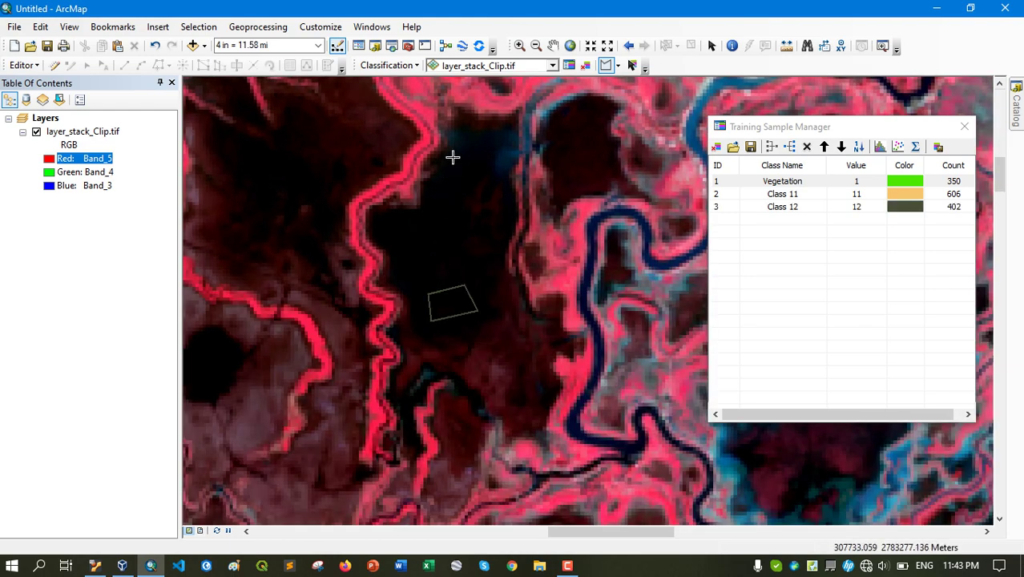
Step: Draw a training sample of about 87 pixels on the small black pond beside the teal pond in the northeast
{"action": "scroll", "coordinate": [452, 157], "scroll_direction": "down", "scroll_amount": 3}
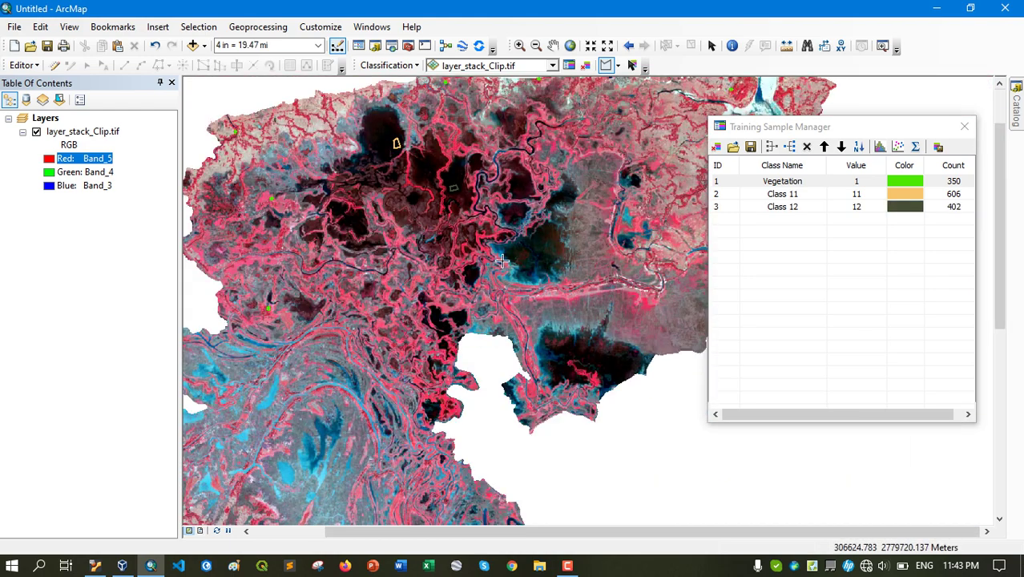
{"action": "left_click_drag", "start_coordinate": [503, 261], "coordinate": [301, 247]}
{"action": "left_click_drag", "start_coordinate": [385, 249], "coordinate": [558, 344]}
{"action": "left_click_drag", "start_coordinate": [610, 261], "coordinate": [337, 284]}
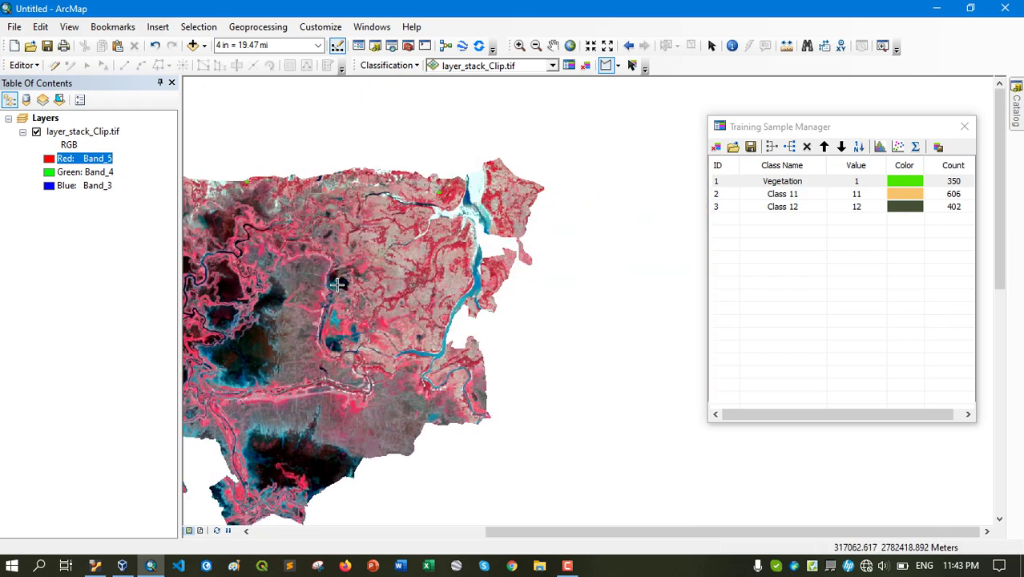
{"action": "scroll", "coordinate": [338, 284], "scroll_direction": "down", "scroll_amount": 5}
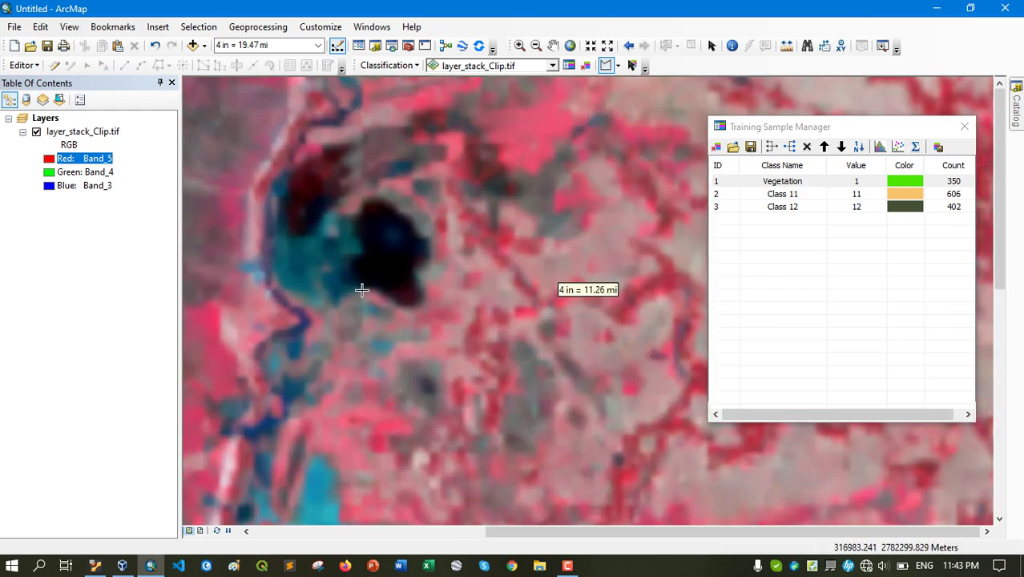
{"action": "scroll", "coordinate": [373, 272], "scroll_direction": "down", "scroll_amount": 1}
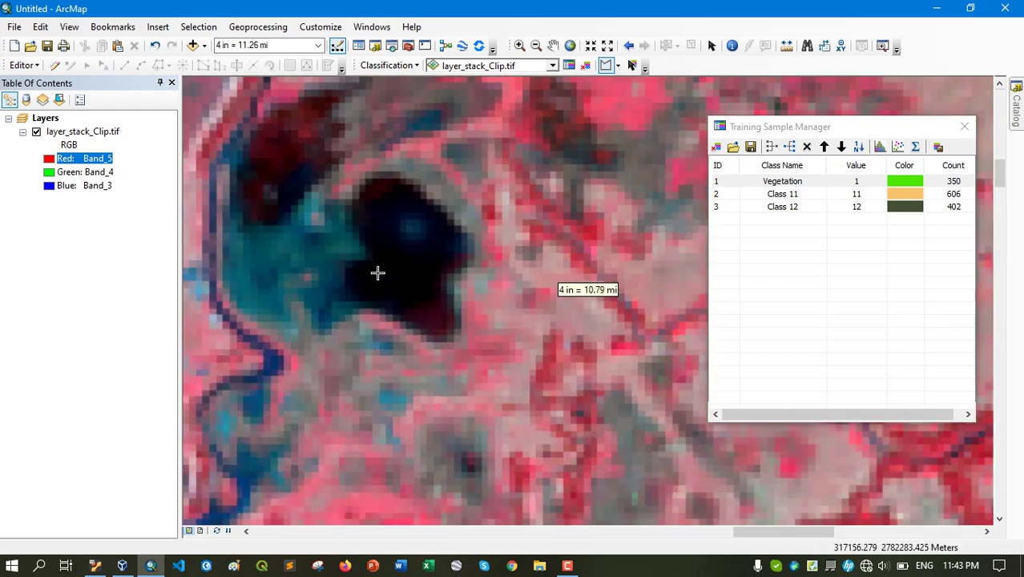
{"action": "left_click", "coordinate": [420, 261]}
{"action": "left_click", "coordinate": [426, 289]}
{"action": "double_click", "coordinate": [387, 292]}
Step: Draw a four-sided training sample of about 114 pixels on the black water area enclosed by red ridges, southwest of the first water sample
{"action": "scroll", "coordinate": [459, 246], "scroll_direction": "up", "scroll_amount": 2}
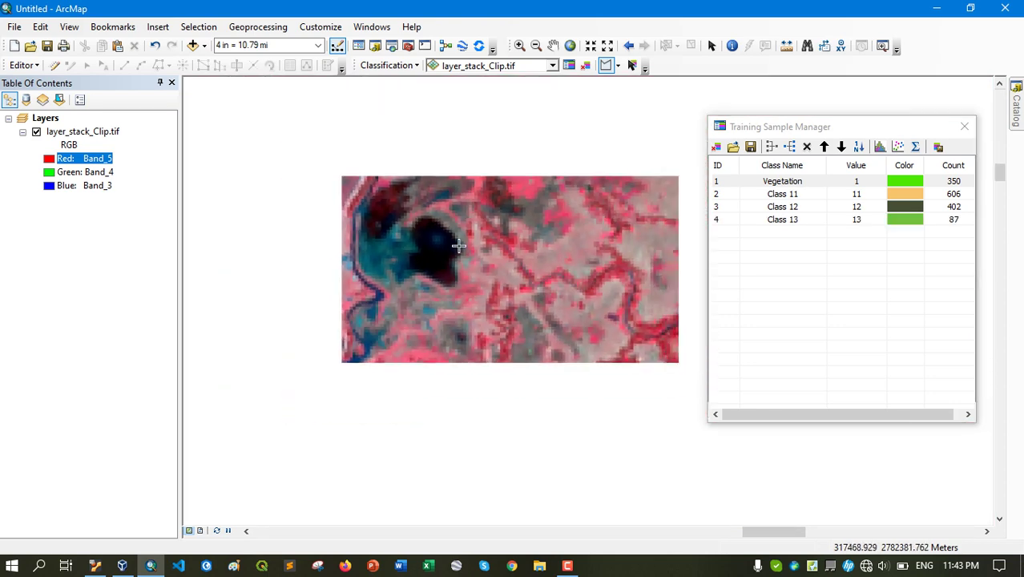
{"action": "scroll", "coordinate": [463, 254], "scroll_direction": "up", "scroll_amount": 2}
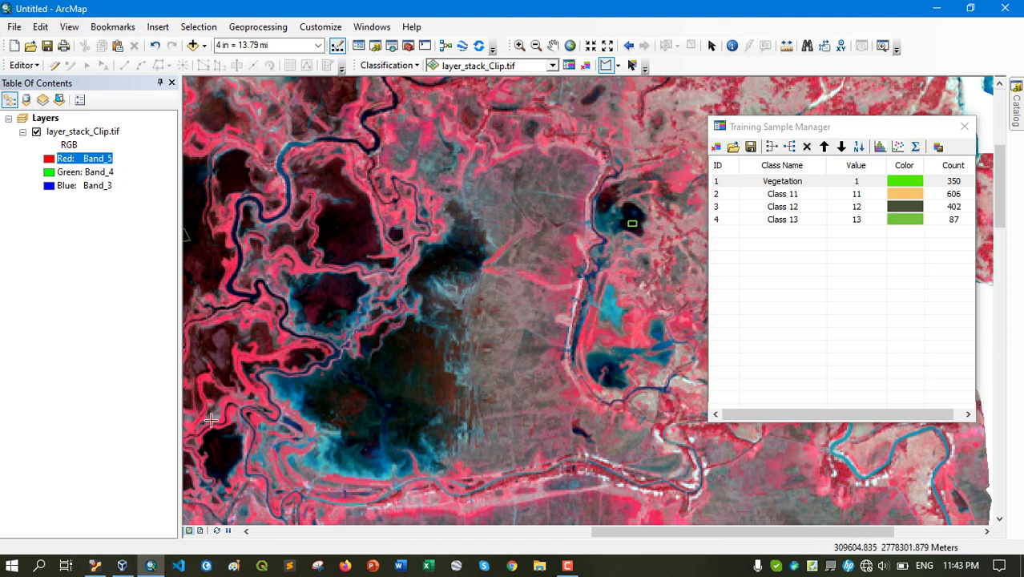
{"action": "left_click_drag", "start_coordinate": [212, 419], "coordinate": [528, 404]}
{"action": "key", "text": "Left"}
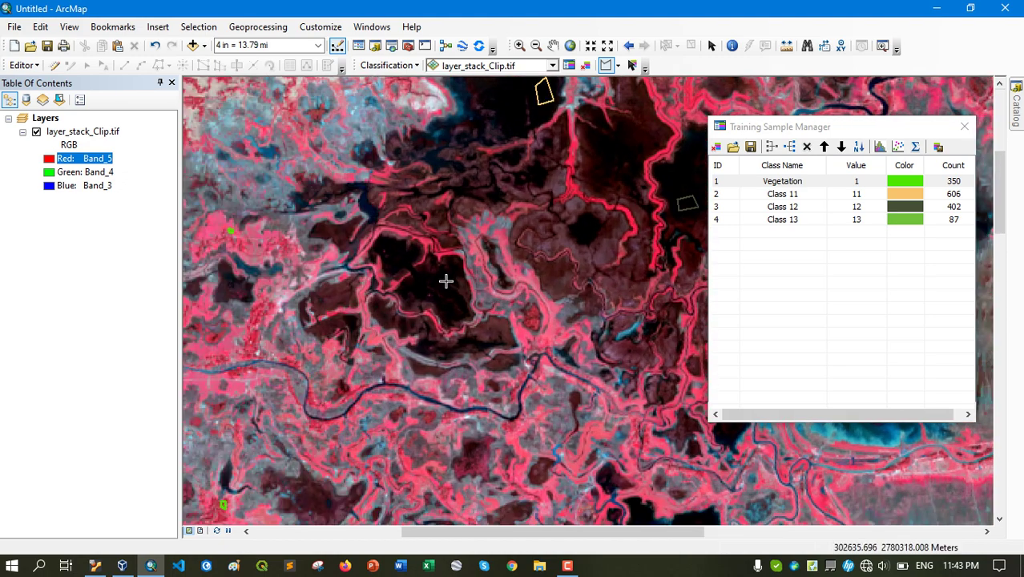
{"action": "scroll", "coordinate": [529, 284], "scroll_direction": "up", "scroll_amount": 2}
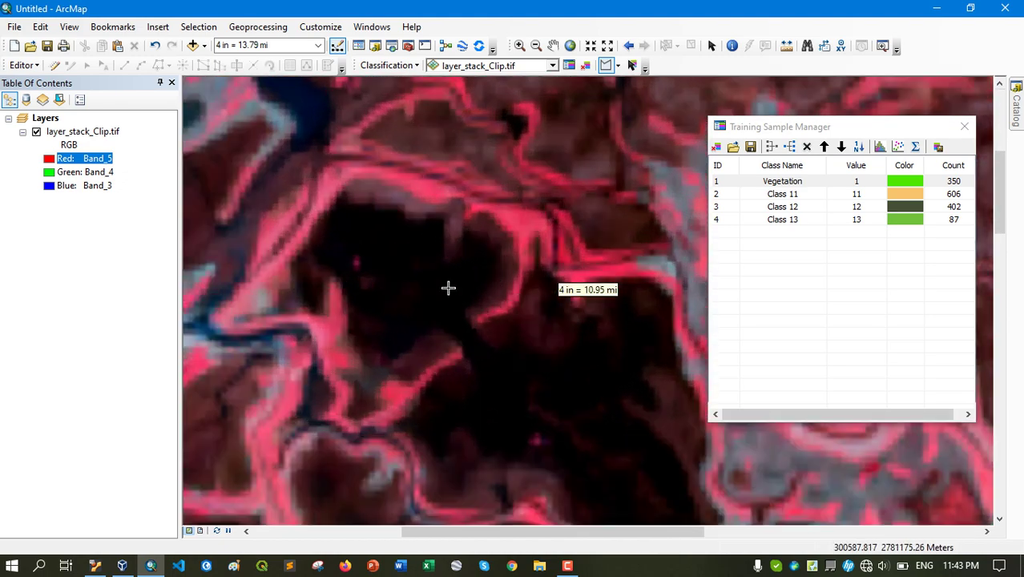
{"action": "scroll", "coordinate": [439, 301], "scroll_direction": "up", "scroll_amount": 1}
{"action": "left_click", "coordinate": [432, 265]}
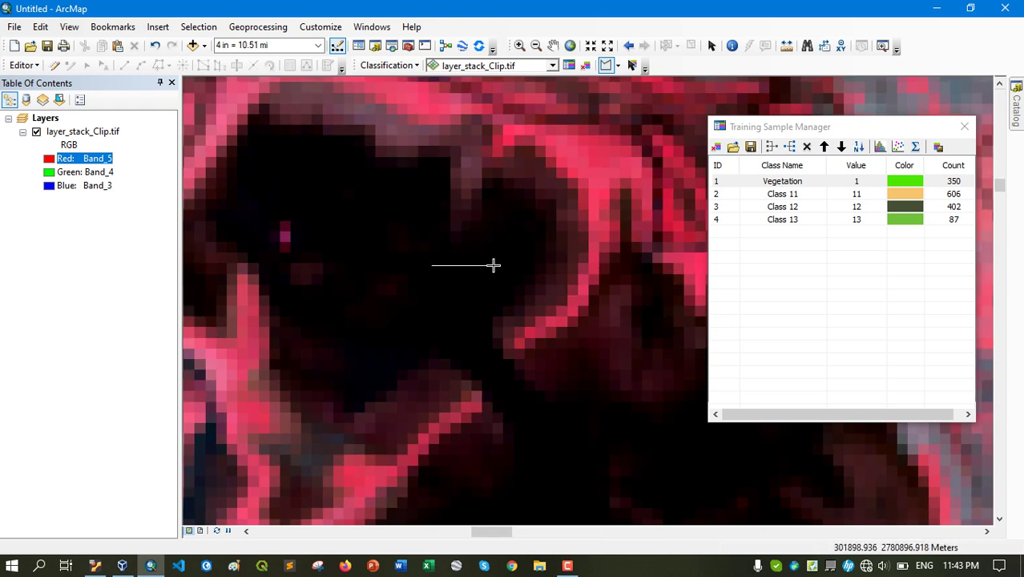
{"action": "left_click", "coordinate": [494, 265]}
{"action": "left_click", "coordinate": [484, 305]}
{"action": "double_click", "coordinate": [435, 326]}
Step: Draw a four-sided training sample of about 59 pixels on the curved black lagoon just northwest of the white gap in the image
{"action": "scroll", "coordinate": [480, 176], "scroll_direction": "down", "scroll_amount": 5}
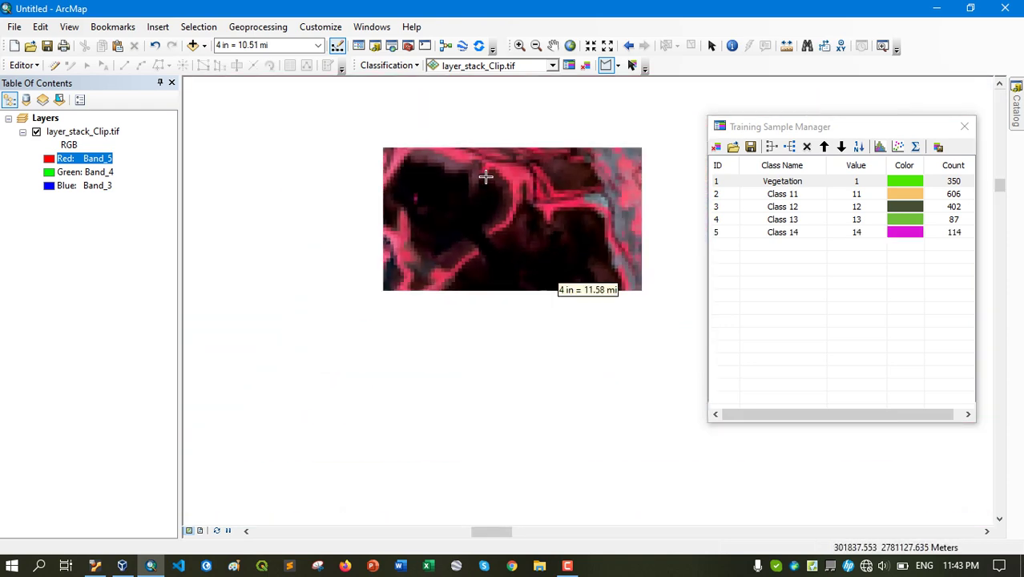
{"action": "scroll", "coordinate": [549, 196], "scroll_direction": "up", "scroll_amount": 4}
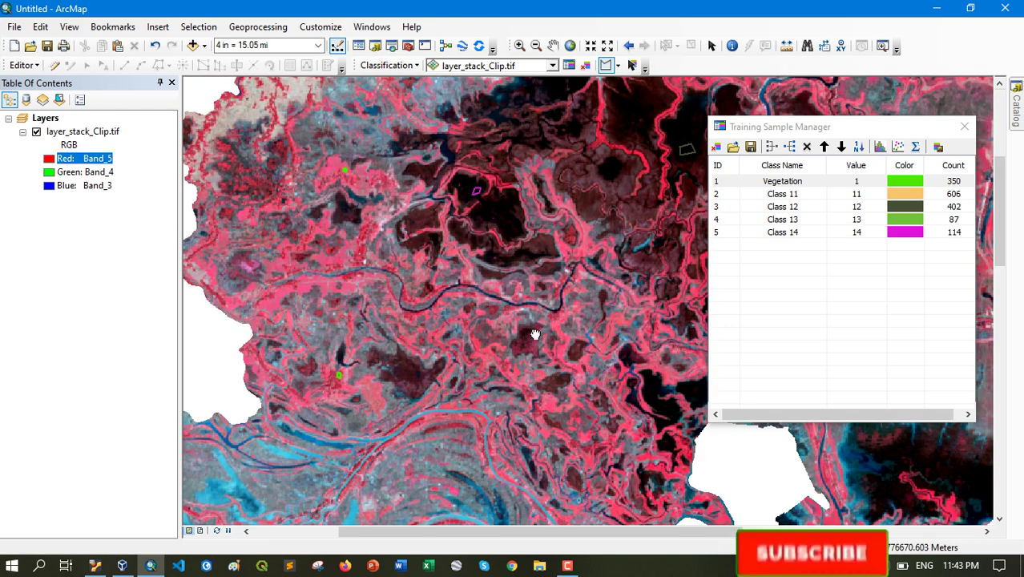
{"action": "scroll", "coordinate": [400, 226], "scroll_direction": "up", "scroll_amount": 2}
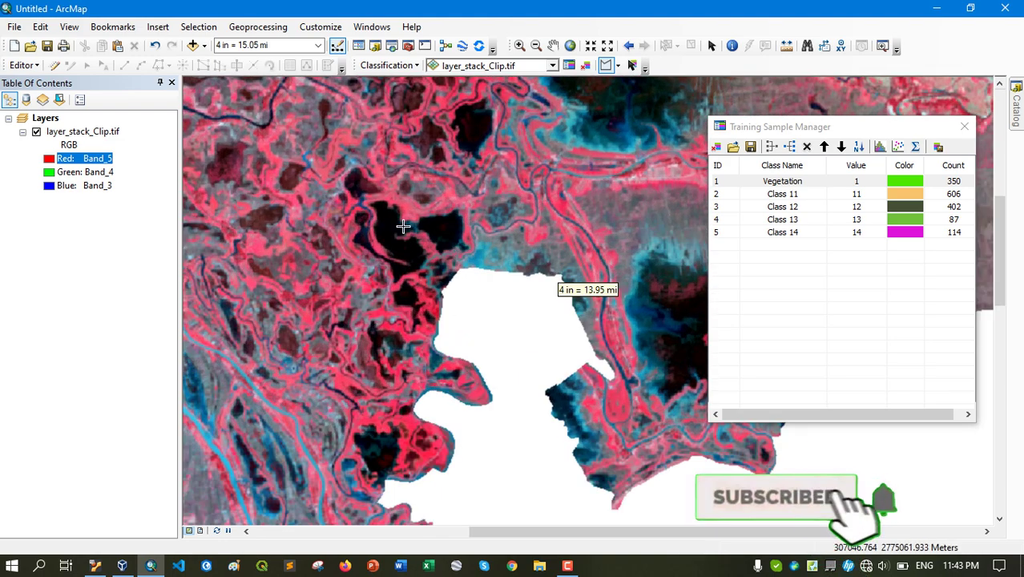
{"action": "scroll", "coordinate": [403, 227], "scroll_direction": "up", "scroll_amount": 2}
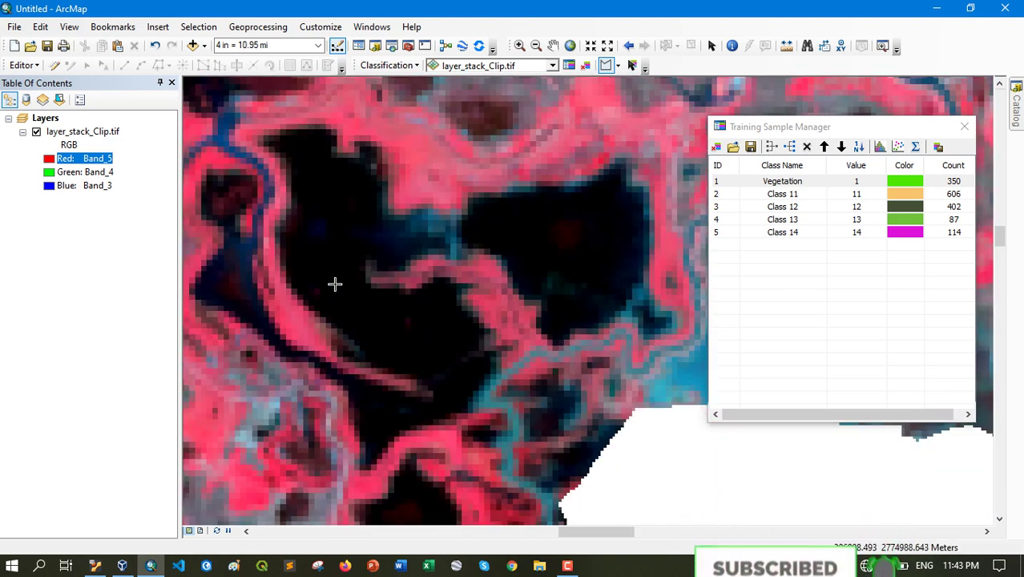
{"action": "left_click", "coordinate": [312, 251]}
{"action": "left_click", "coordinate": [335, 252]}
{"action": "left_click", "coordinate": [327, 267]}
{"action": "double_click", "coordinate": [297, 268]}
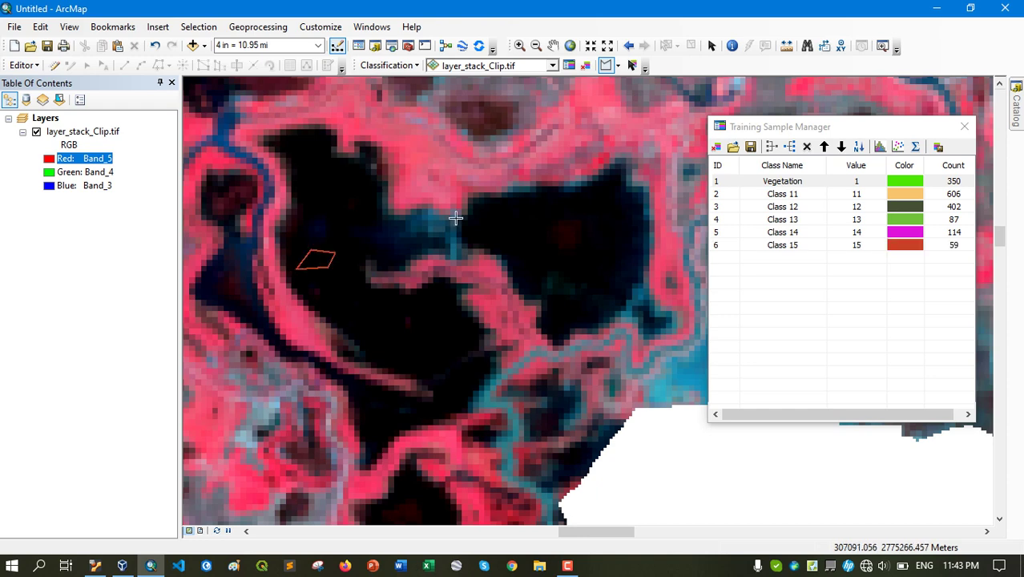
Step: Merge the five water training samples, Class 11 through Class 15, into a single class
{"action": "scroll", "coordinate": [456, 216], "scroll_direction": "down", "scroll_amount": 3}
{"action": "scroll", "coordinate": [478, 207], "scroll_direction": "down", "scroll_amount": 2}
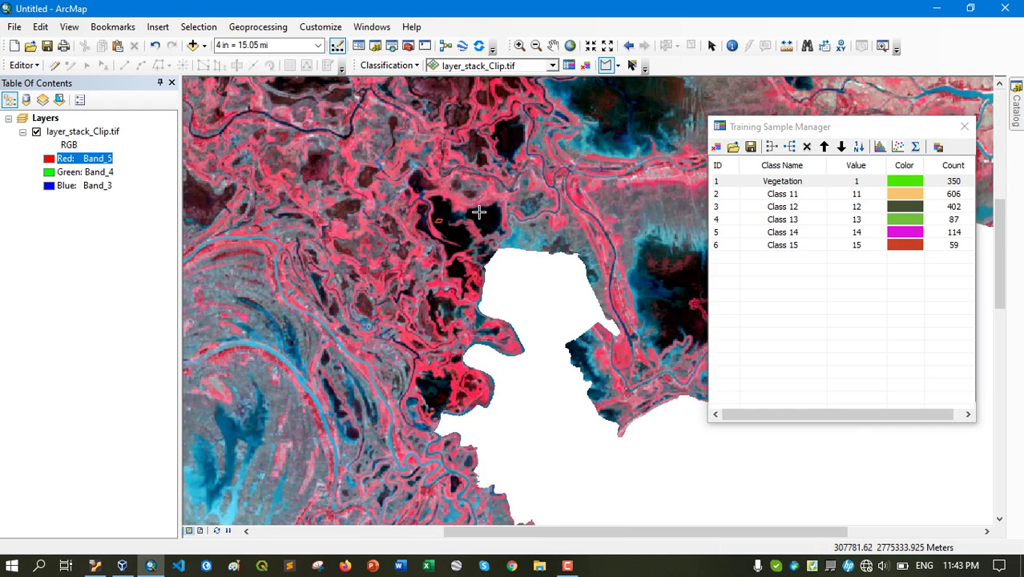
{"action": "scroll", "coordinate": [549, 226], "scroll_direction": "down", "scroll_amount": 2}
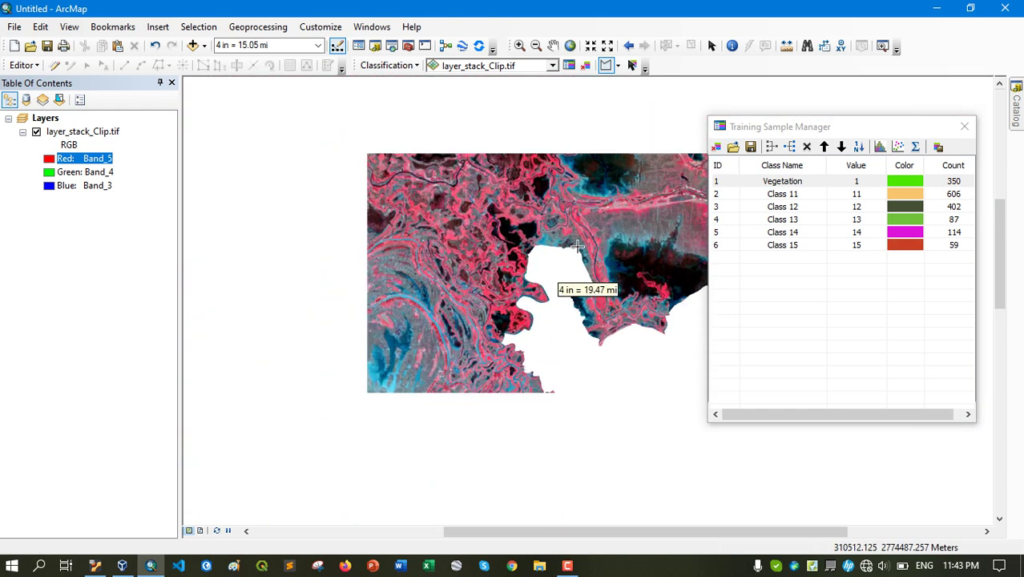
{"action": "scroll", "coordinate": [480, 278], "scroll_direction": "down", "scroll_amount": 8}
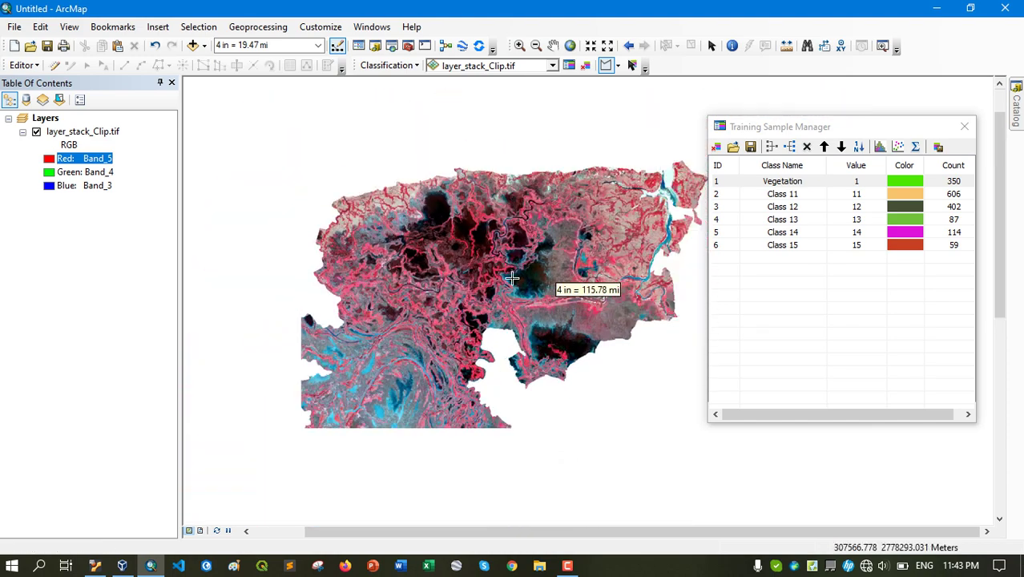
{"action": "left_click", "coordinate": [737, 194]}
{"action": "left_click", "coordinate": [737, 245], "text": "shift"}
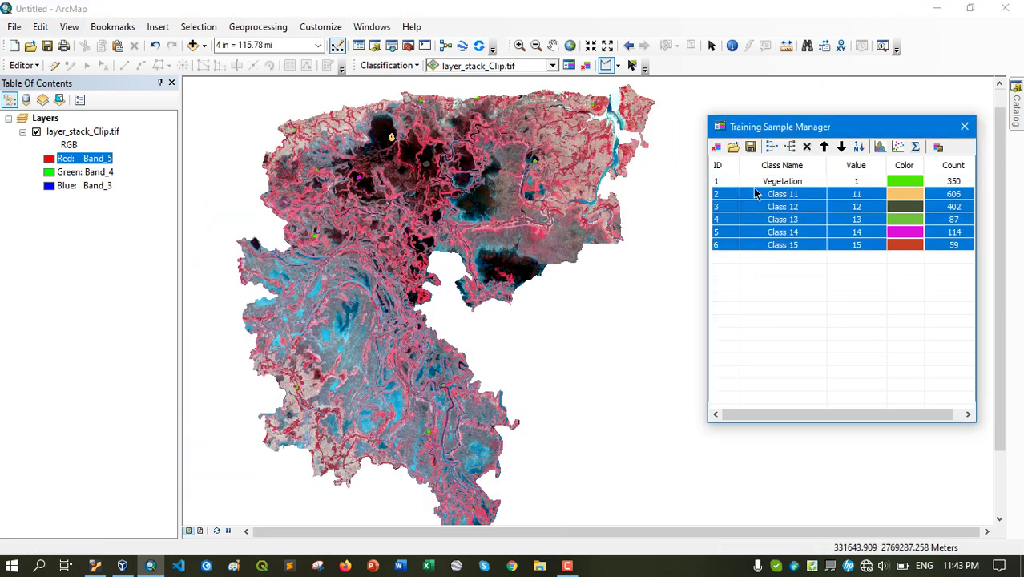
{"action": "left_click", "coordinate": [766, 147]}
Step: Name the merged water class "Deep Water" and set its colour to dark blue
{"action": "double_click", "coordinate": [802, 197]}
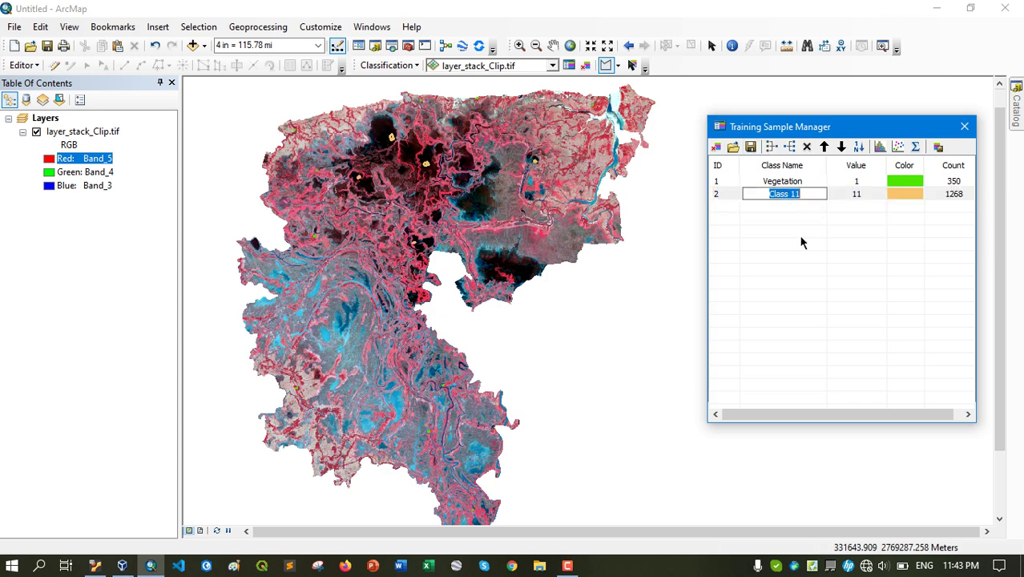
{"action": "type", "text": "Deep Water"}
{"action": "key", "text": "Return"}
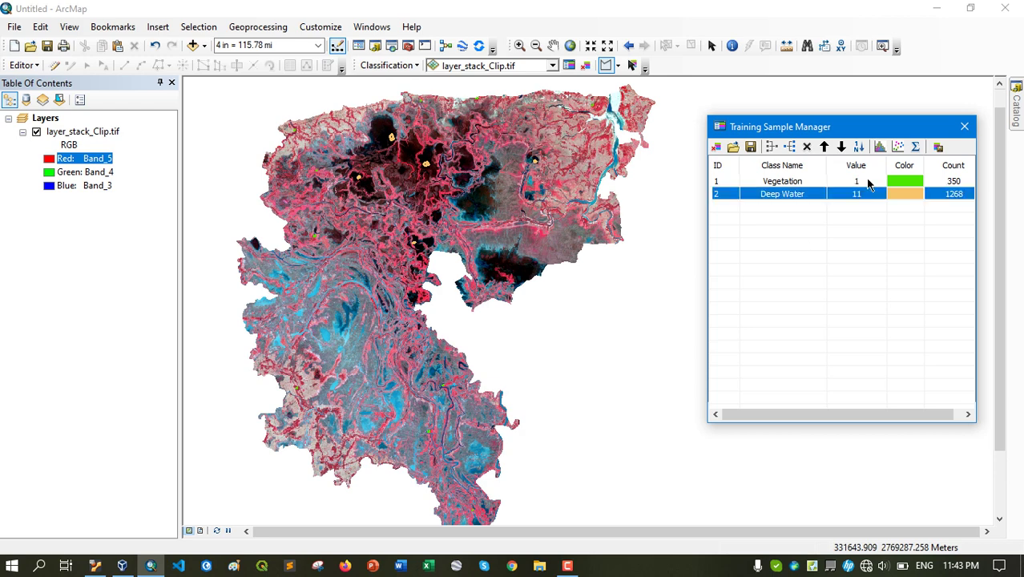
{"action": "left_click", "coordinate": [904, 198]}
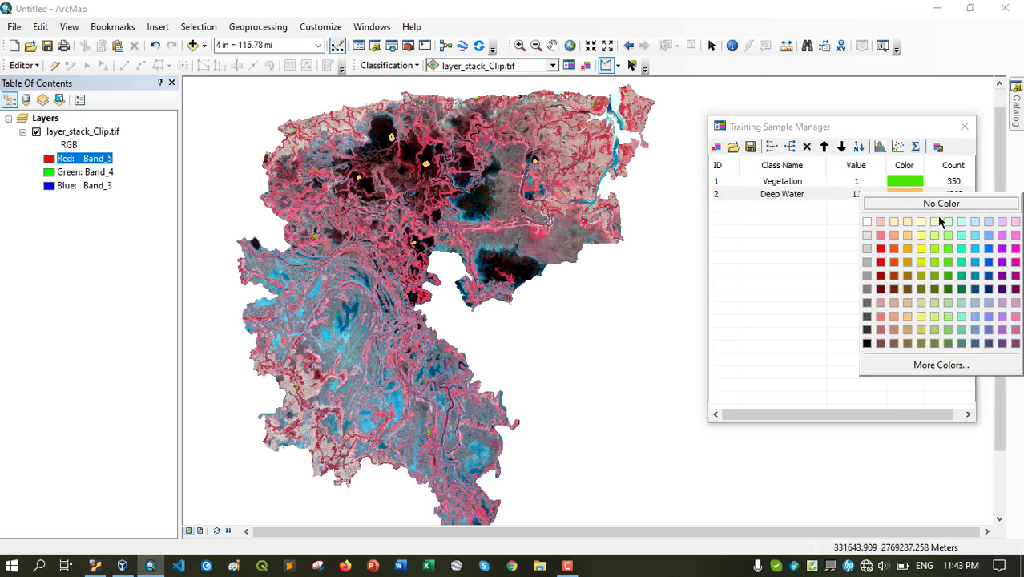
{"action": "left_click", "coordinate": [989, 277]}
Step: Draw a four-sided training sample of about 70 pixels on the elongated bright cyan lake in the west, north of the curved river
{"action": "left_click_drag", "start_coordinate": [480, 212], "coordinate": [491, 205]}
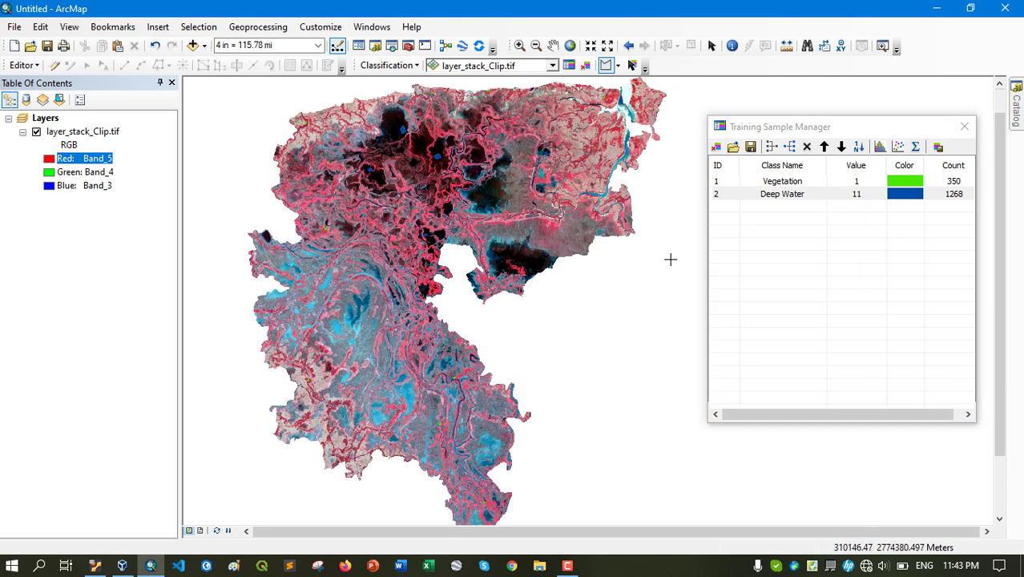
{"action": "left_click_drag", "start_coordinate": [355, 337], "coordinate": [371, 298]}
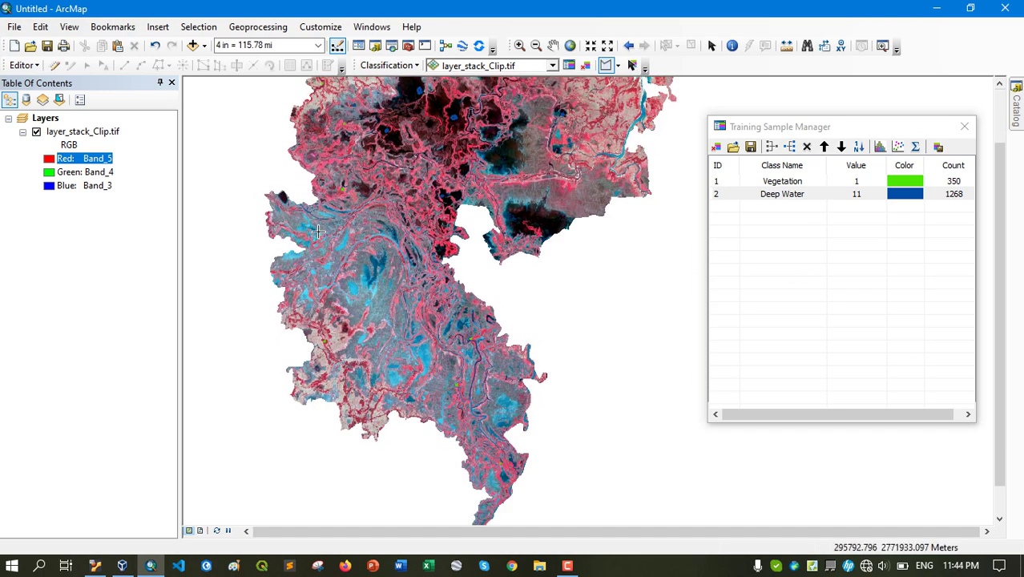
{"action": "scroll", "coordinate": [318, 231], "scroll_direction": "down", "scroll_amount": 10}
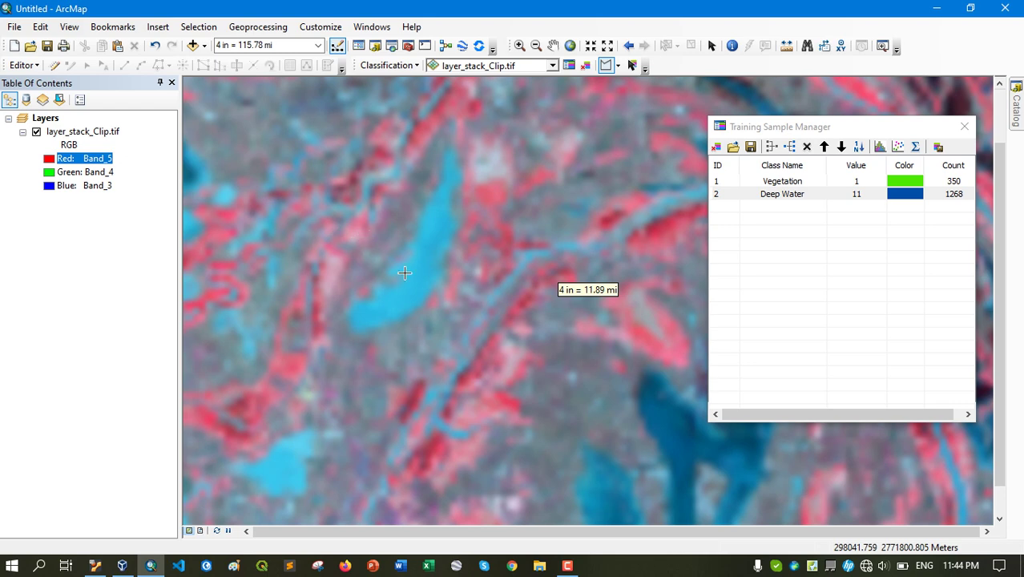
{"action": "scroll", "coordinate": [405, 274], "scroll_direction": "down", "scroll_amount": 4}
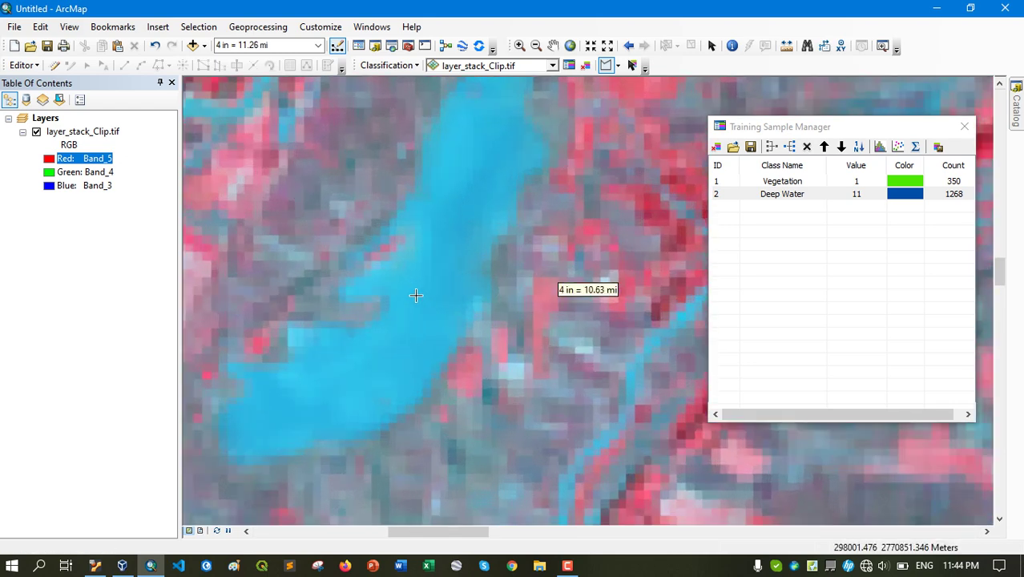
{"action": "left_click", "coordinate": [361, 360]}
{"action": "left_click", "coordinate": [401, 327]}
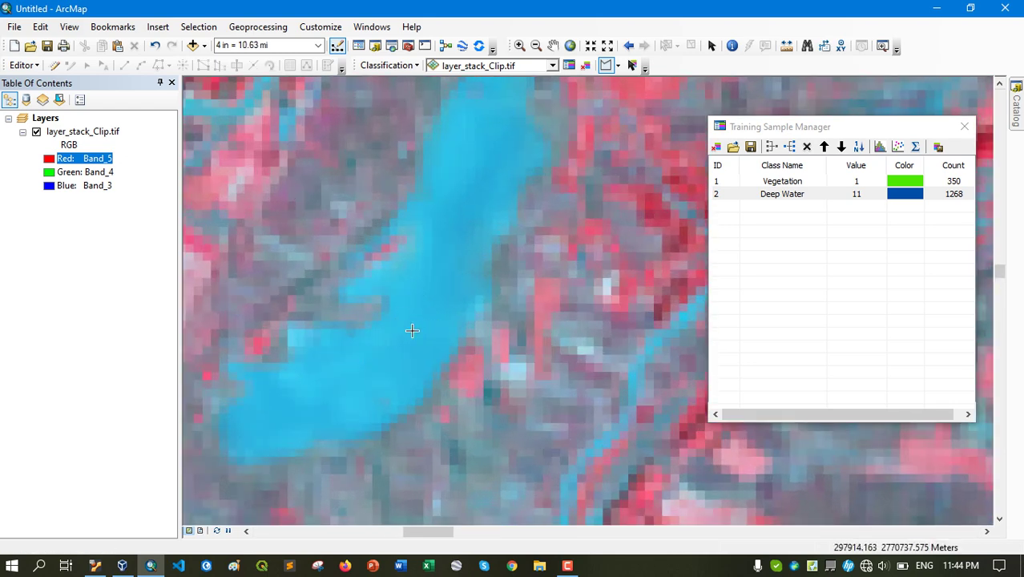
{"action": "left_click", "coordinate": [416, 341]}
{"action": "double_click", "coordinate": [371, 378]}
Step: Draw a four-sided training sample of about 24 pixels on the cyan river junction southwest of the previous lake sample
{"action": "scroll", "coordinate": [471, 181], "scroll_direction": "up", "scroll_amount": 5}
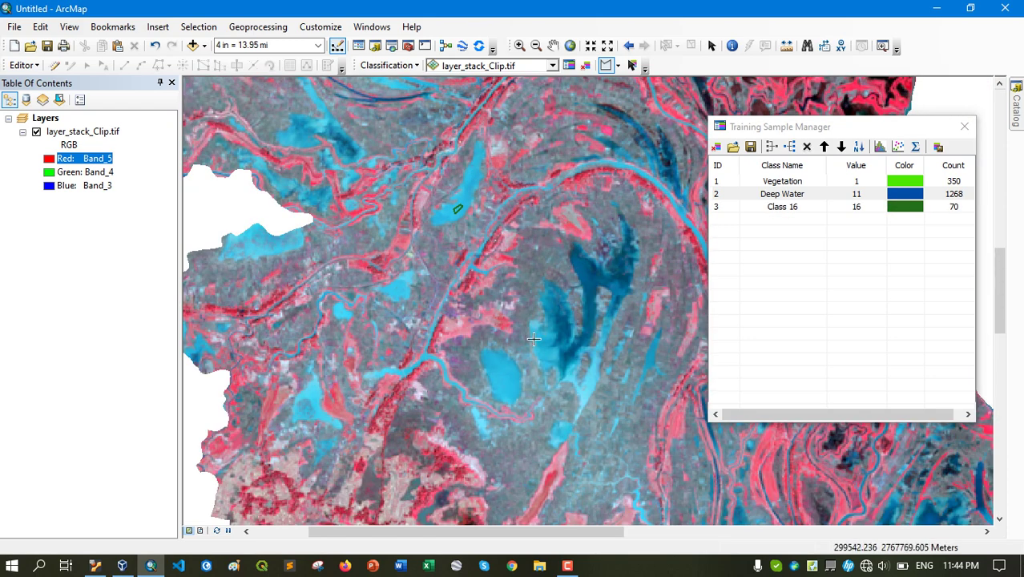
{"action": "left_click_drag", "start_coordinate": [447, 439], "coordinate": [352, 341]}
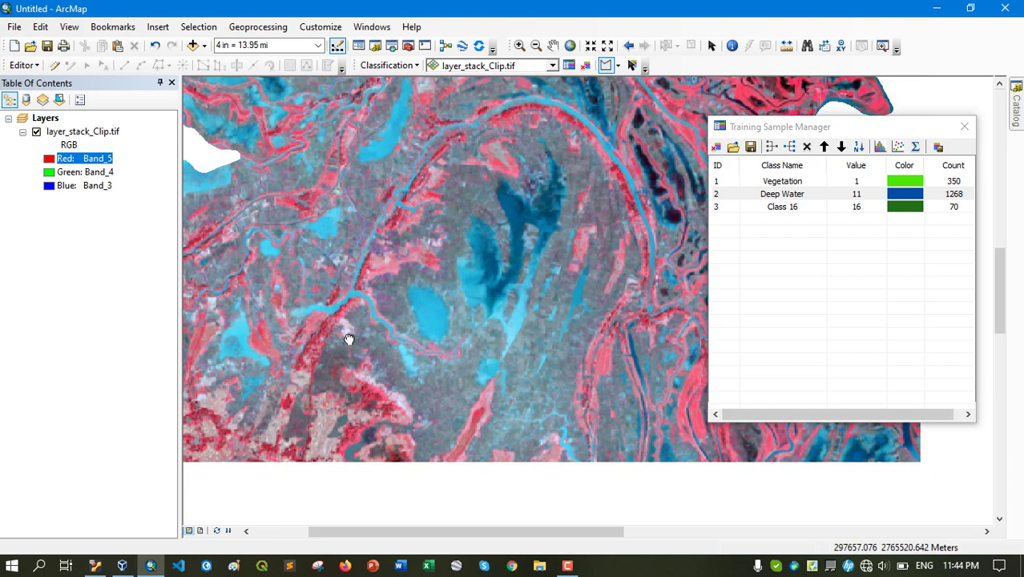
{"action": "left_click", "coordinate": [782, 193]}
{"action": "scroll", "coordinate": [483, 320], "scroll_direction": "down", "scroll_amount": 3}
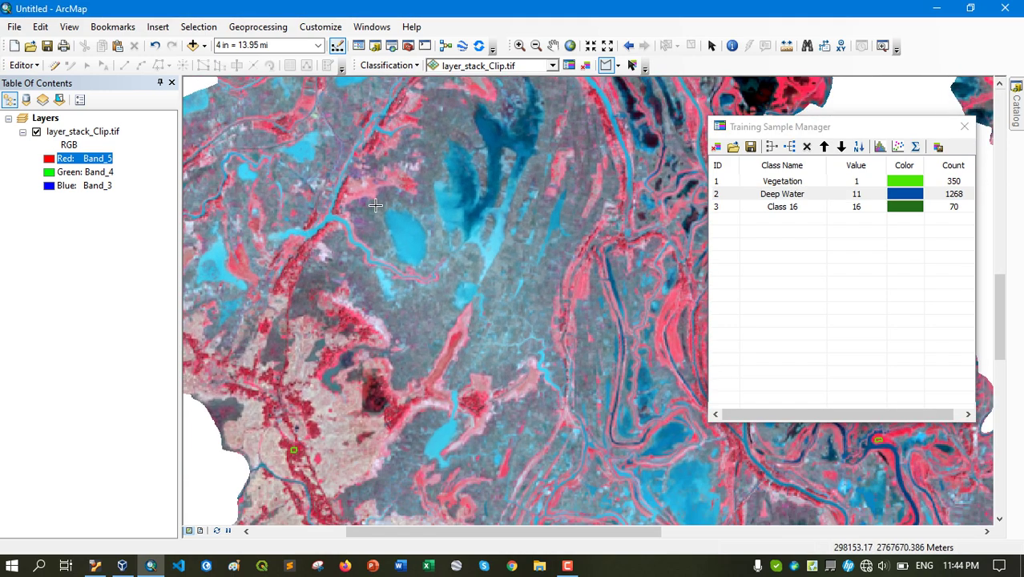
{"action": "scroll", "coordinate": [446, 256], "scroll_direction": "down", "scroll_amount": 3}
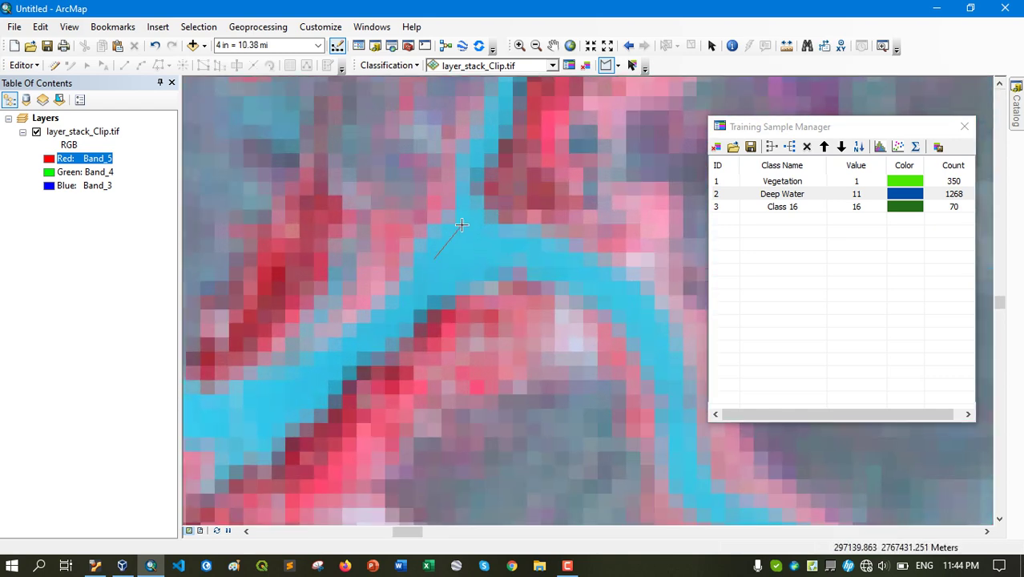
{"action": "left_click", "coordinate": [462, 225]}
{"action": "left_click", "coordinate": [488, 244]}
{"action": "double_click", "coordinate": [440, 278]}
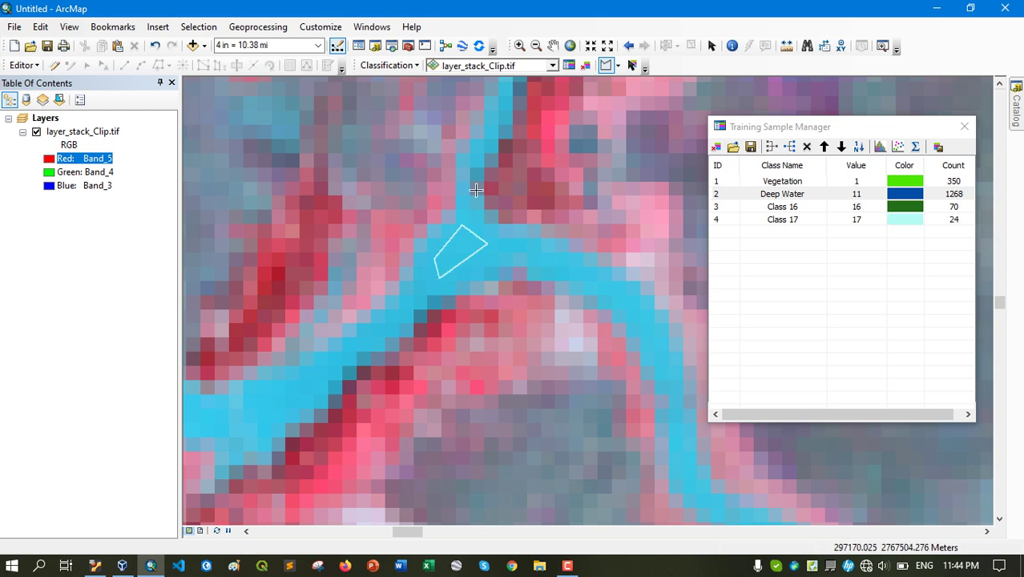
Step: Draw a four-sided training sample of about 102 pixels on the wide cyan pool at the southern end of the narrow channel near the image's southern edge
{"action": "scroll", "coordinate": [476, 190], "scroll_direction": "up", "scroll_amount": 5}
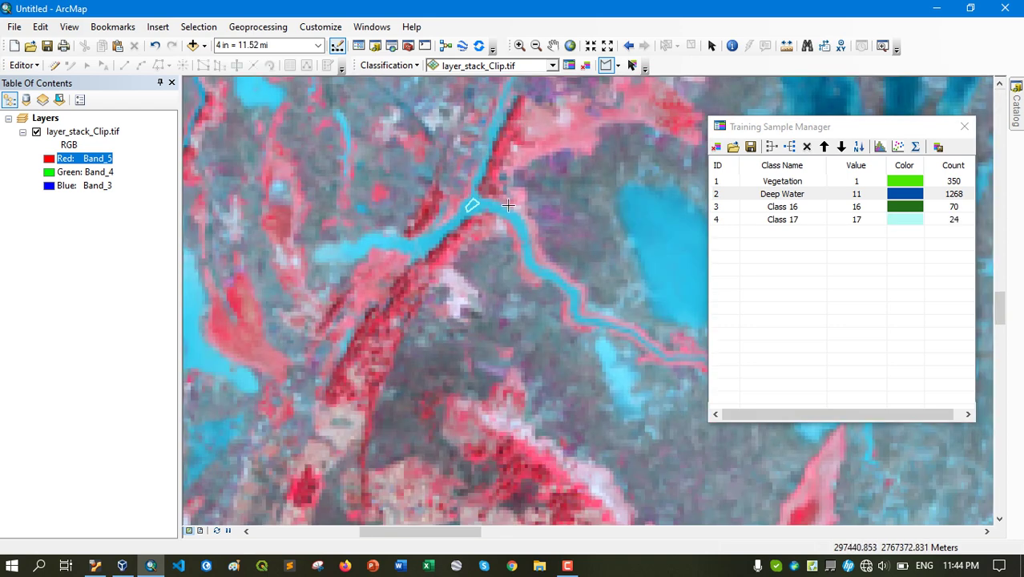
{"action": "left_click_drag", "start_coordinate": [469, 207], "coordinate": [429, 280]}
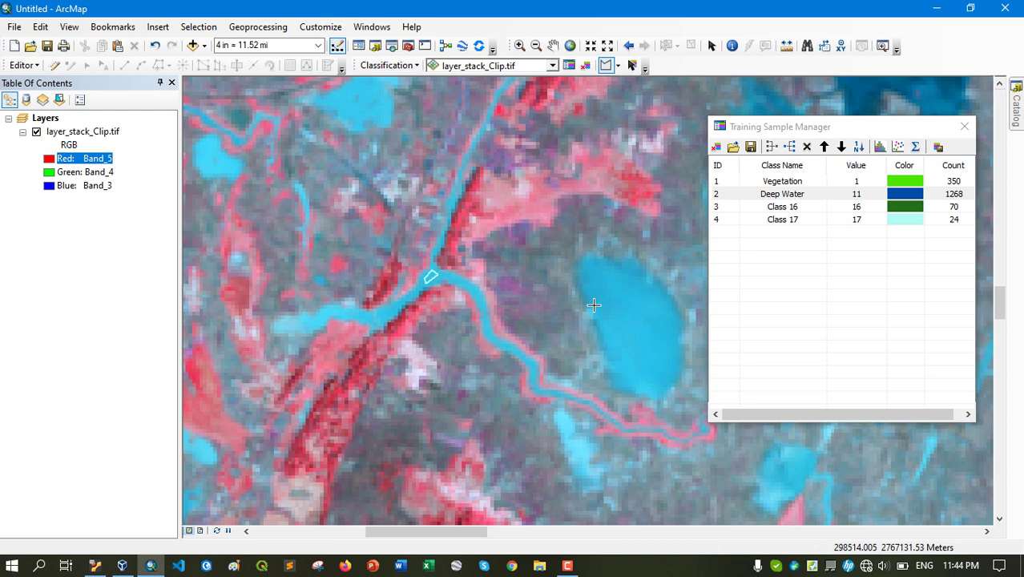
{"action": "scroll", "coordinate": [520, 274], "scroll_direction": "down", "scroll_amount": 2}
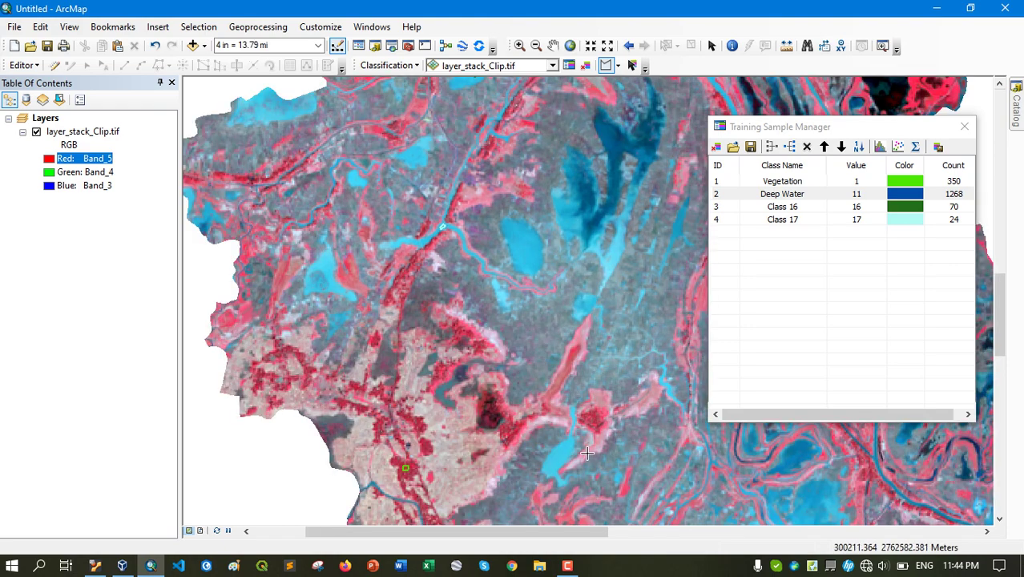
{"action": "left_click_drag", "start_coordinate": [587, 452], "coordinate": [425, 306]}
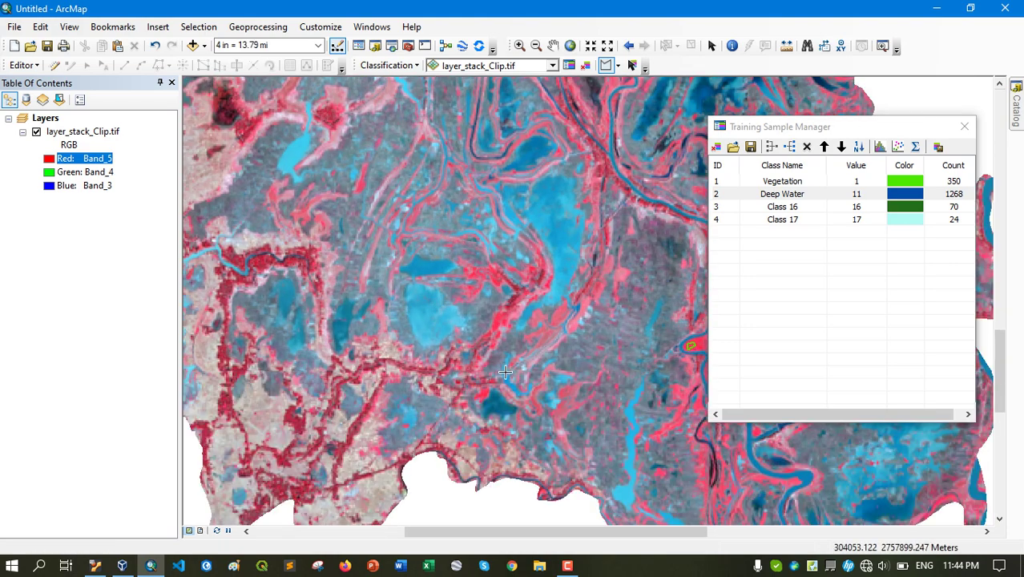
{"action": "scroll", "coordinate": [480, 391], "scroll_direction": "up", "scroll_amount": 4}
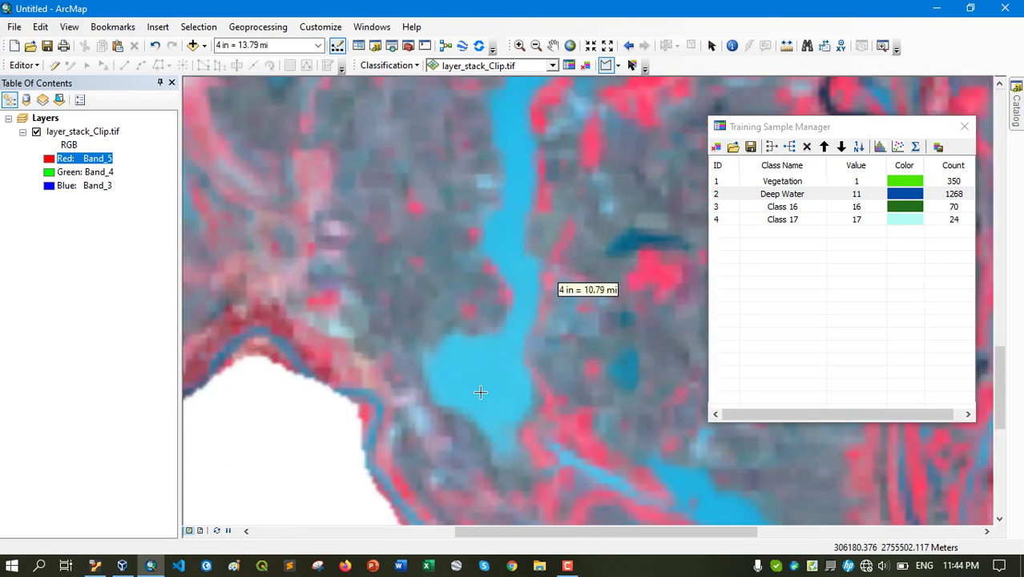
{"action": "left_click", "coordinate": [502, 372]}
{"action": "left_click", "coordinate": [489, 397]}
{"action": "double_click", "coordinate": [453, 387]}
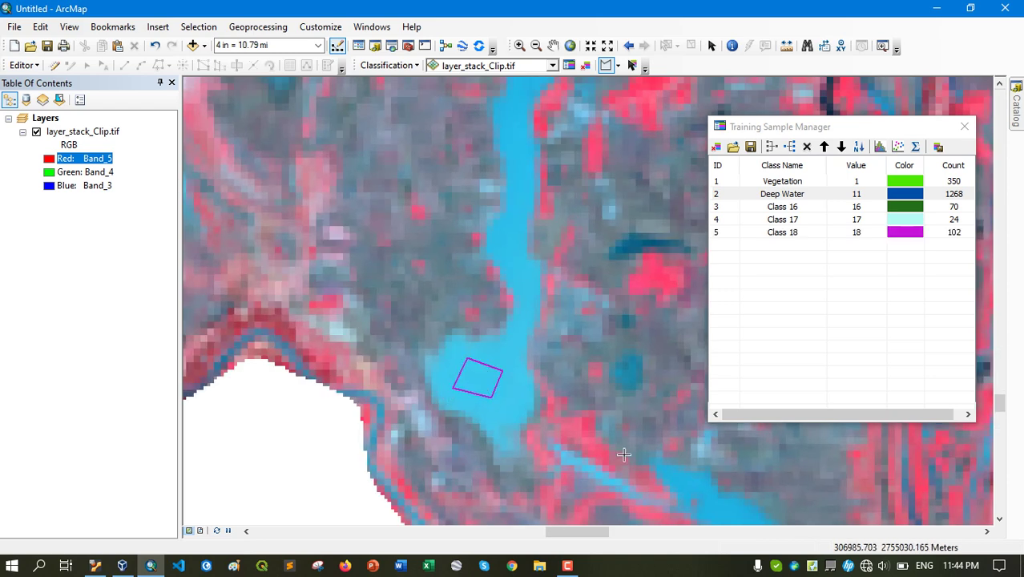
Step: Draw a narrow training sample of about 33 pixels along the straight diagonal blue river stretch southeast of the cyan pool sample
{"action": "scroll", "coordinate": [627, 458], "scroll_direction": "down", "scroll_amount": 4}
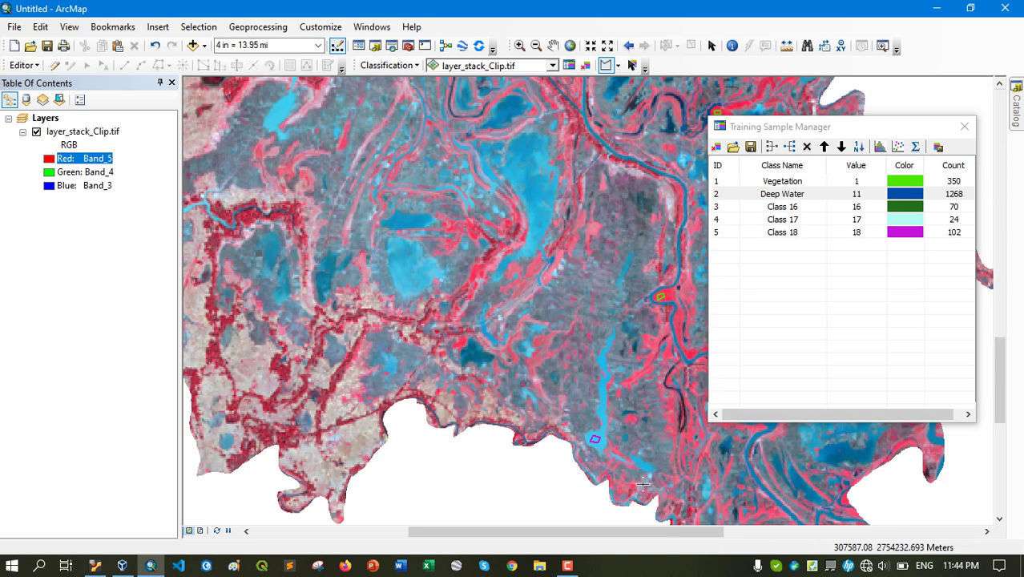
{"action": "left_click_drag", "start_coordinate": [627, 458], "coordinate": [340, 292]}
{"action": "scroll", "coordinate": [491, 344], "scroll_direction": "up", "scroll_amount": 4}
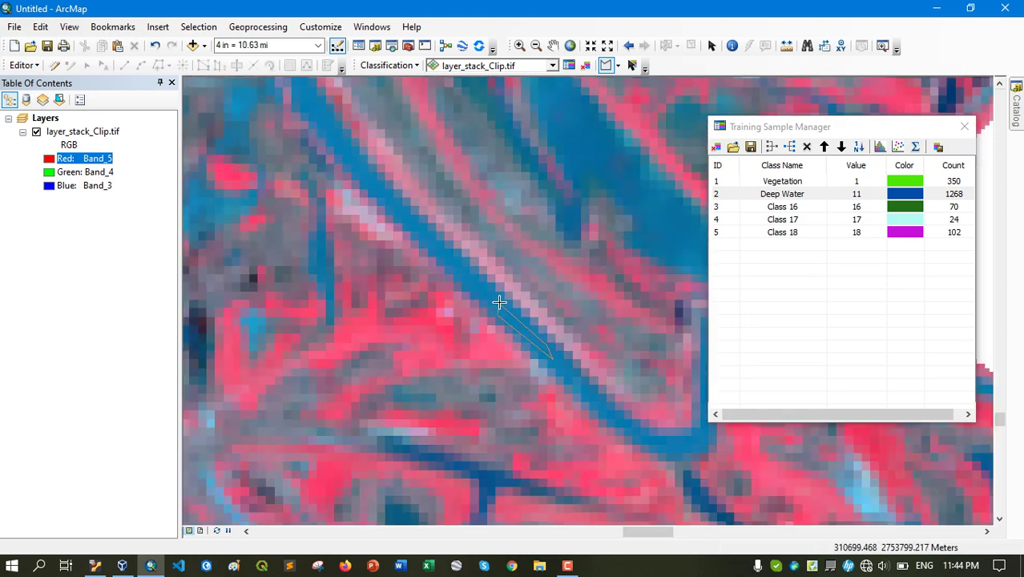
{"action": "double_click", "coordinate": [499, 302]}
Step: Draw a narrow training sample of about 16 pixels inside the dark blue river, just southeast of the vegetation sample at its bend
{"action": "scroll", "coordinate": [498, 301], "scroll_direction": "down", "scroll_amount": 3}
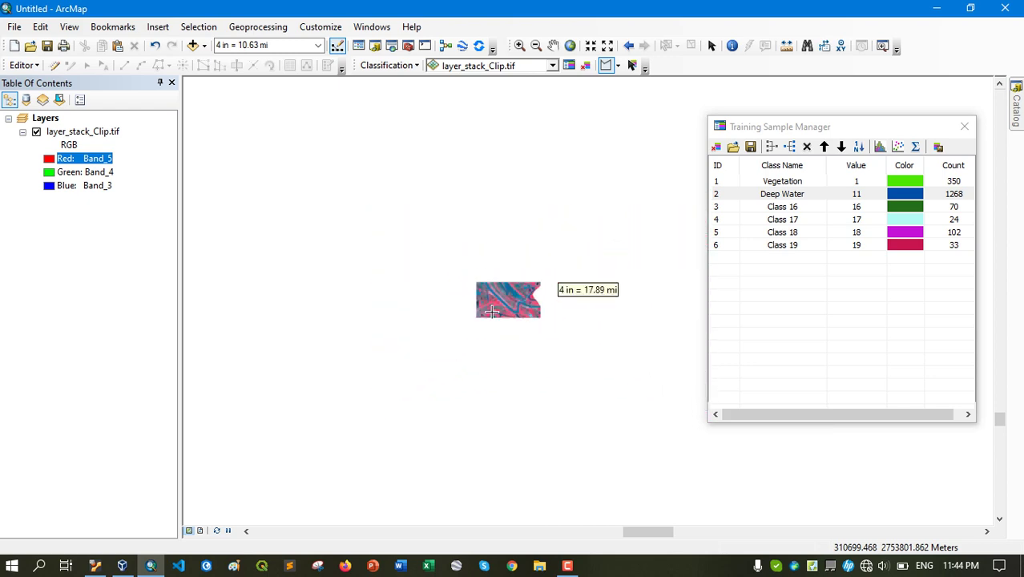
{"action": "left_click_drag", "start_coordinate": [484, 252], "coordinate": [518, 409]}
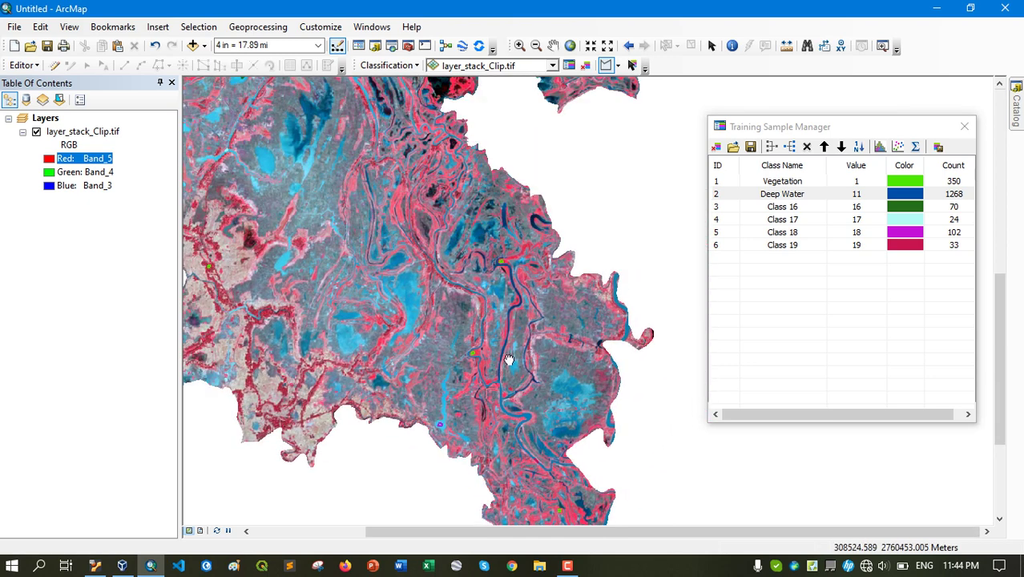
{"action": "left_click_drag", "start_coordinate": [508, 359], "coordinate": [541, 290]}
{"action": "left_click_drag", "start_coordinate": [541, 290], "coordinate": [541, 388]}
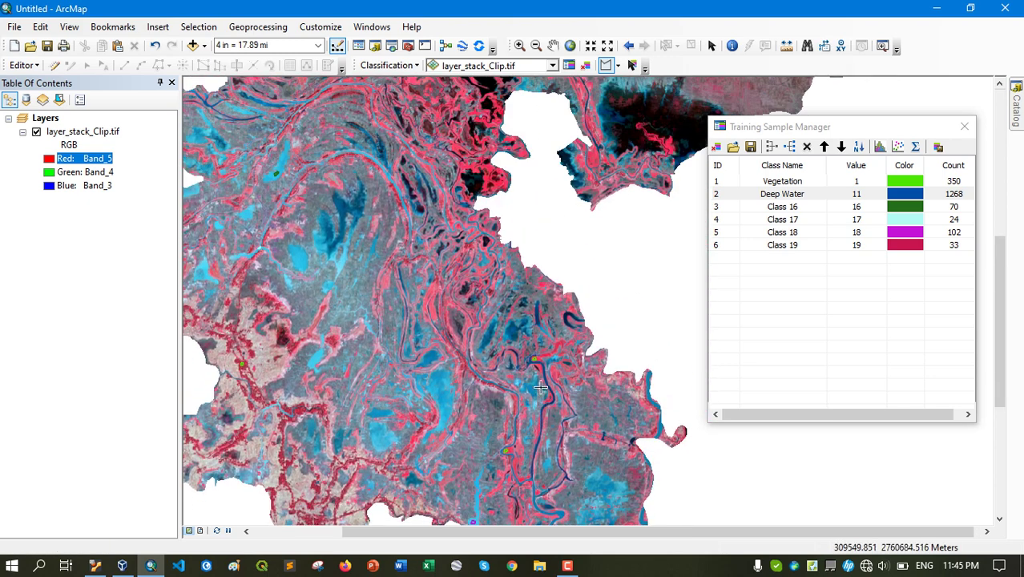
{"action": "scroll", "coordinate": [540, 388], "scroll_direction": "down", "scroll_amount": 3}
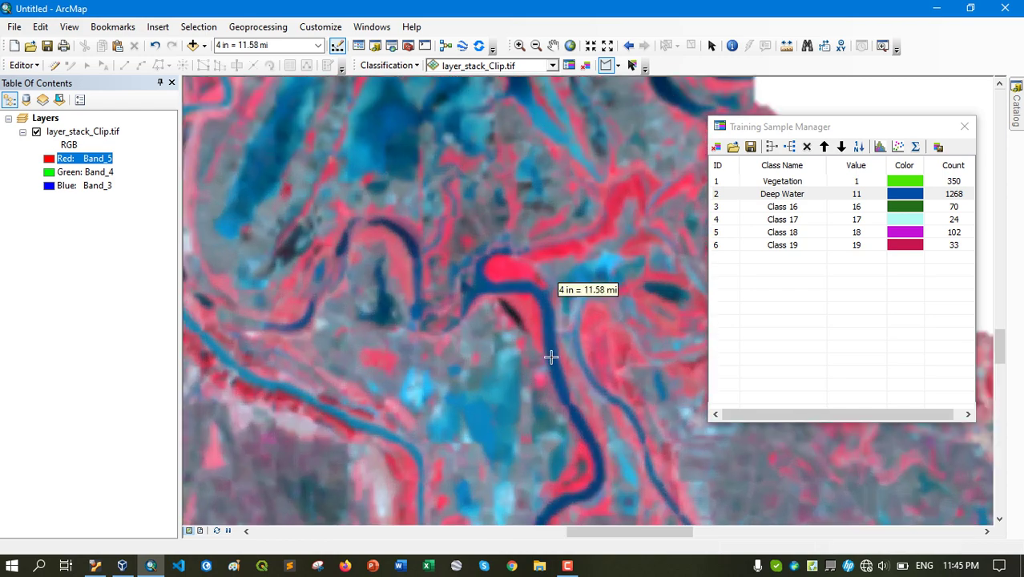
{"action": "scroll", "coordinate": [550, 357], "scroll_direction": "down", "scroll_amount": 2}
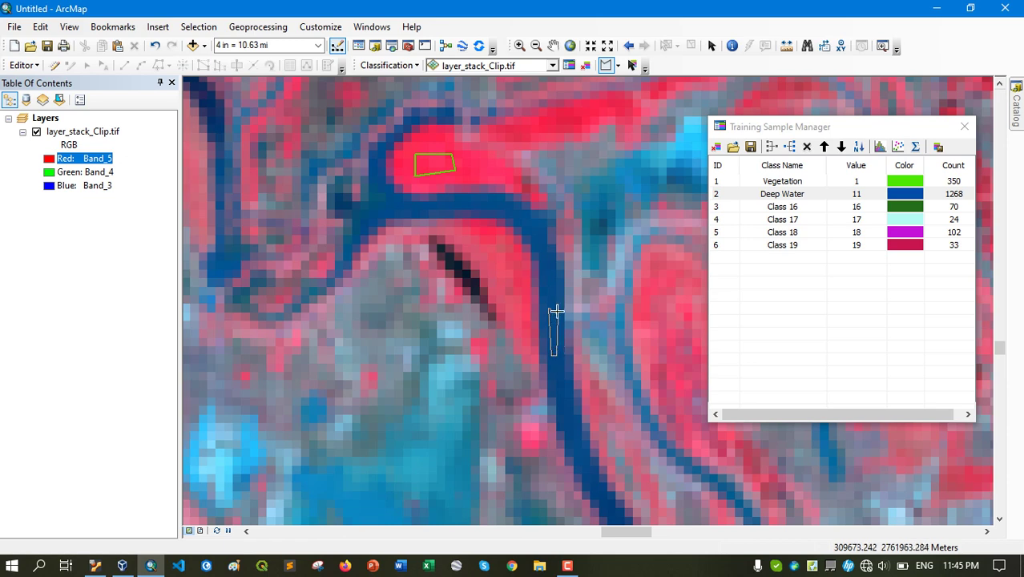
{"action": "double_click", "coordinate": [556, 307]}
Step: Draw a four-sided training sample of about 106 pixels inside the dark blue lake enclosed by the large river arc in the western part
{"action": "scroll", "coordinate": [555, 307], "scroll_direction": "up", "scroll_amount": 3}
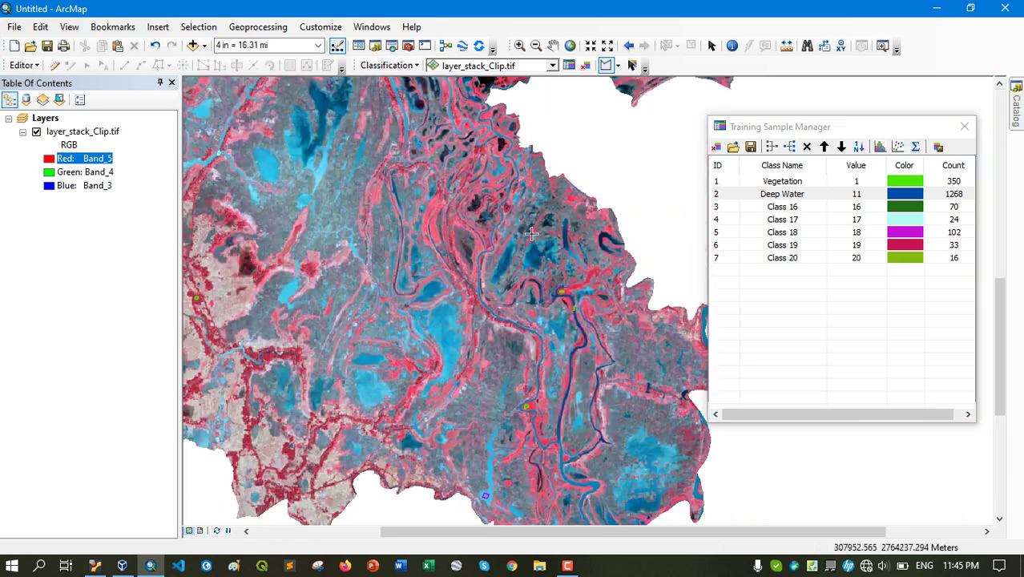
{"action": "left_click_drag", "start_coordinate": [527, 200], "coordinate": [435, 372]}
{"action": "left_click_drag", "start_coordinate": [282, 376], "coordinate": [510, 344]}
{"action": "left_click_drag", "start_coordinate": [373, 405], "coordinate": [474, 211]}
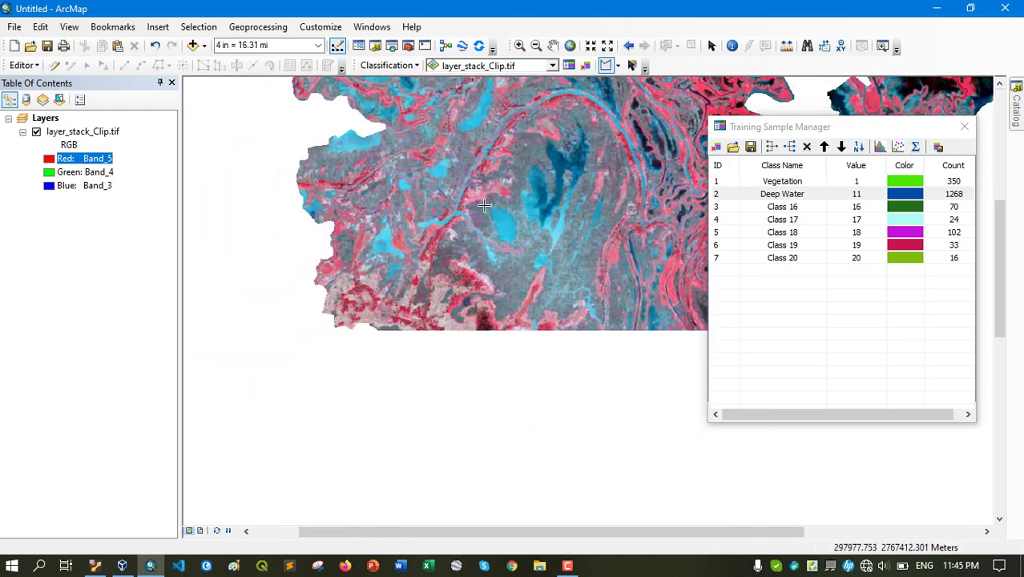
{"action": "scroll", "coordinate": [532, 248], "scroll_direction": "down", "scroll_amount": 2}
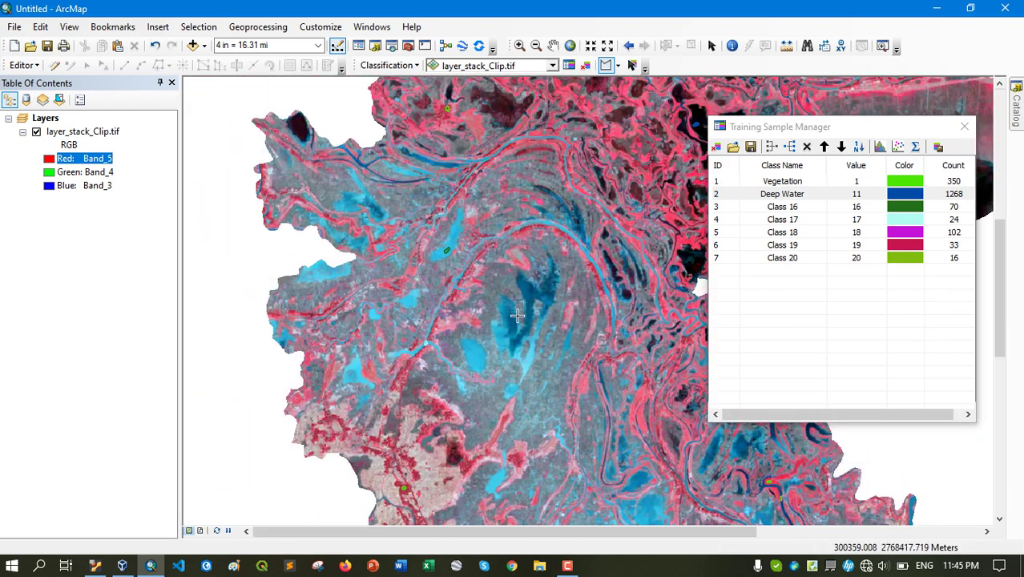
{"action": "scroll", "coordinate": [519, 318], "scroll_direction": "down", "scroll_amount": 2}
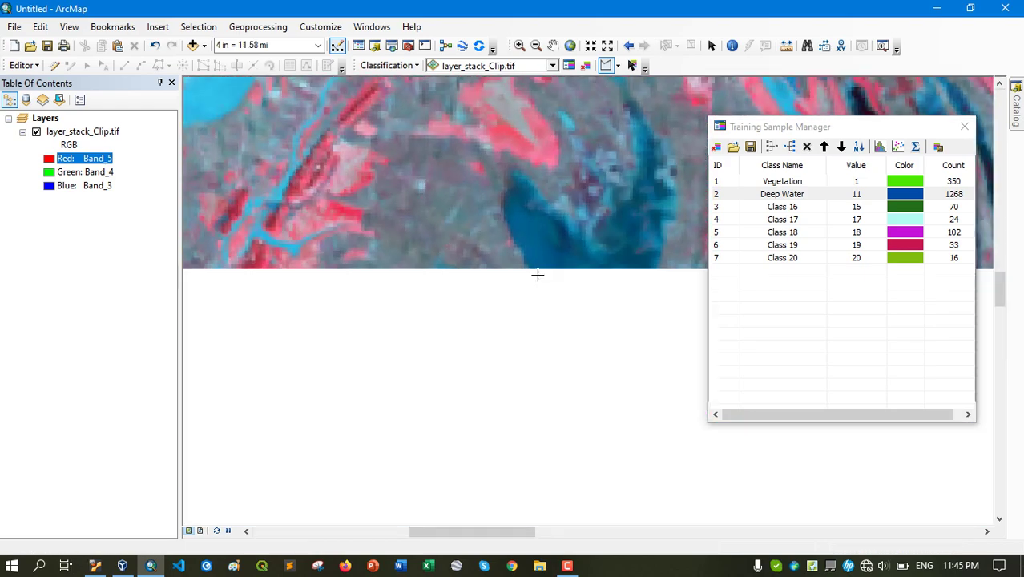
{"action": "left_click", "coordinate": [536, 242]}
{"action": "left_click", "coordinate": [551, 268]}
{"action": "left_click", "coordinate": [537, 263]}
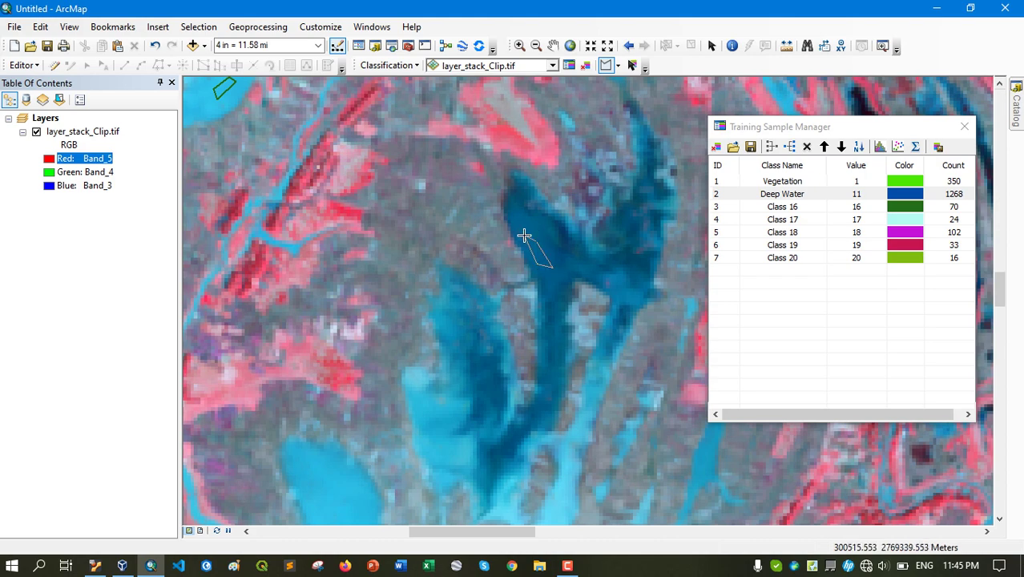
{"action": "double_click", "coordinate": [523, 235]}
Step: Merge the six training samples Class 16 through Class 21 into a single class
{"action": "scroll", "coordinate": [552, 288], "scroll_direction": "up", "scroll_amount": 2}
{"action": "scroll", "coordinate": [551, 289], "scroll_direction": "up", "scroll_amount": 10}
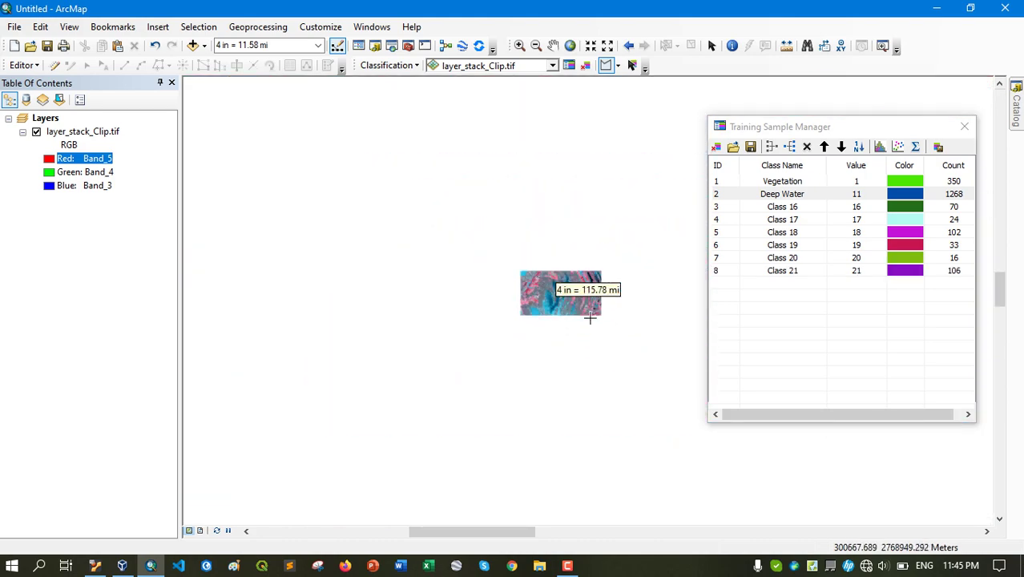
{"action": "left_click_drag", "start_coordinate": [523, 315], "coordinate": [292, 393]}
{"action": "left_click_drag", "start_coordinate": [347, 367], "coordinate": [384, 303]}
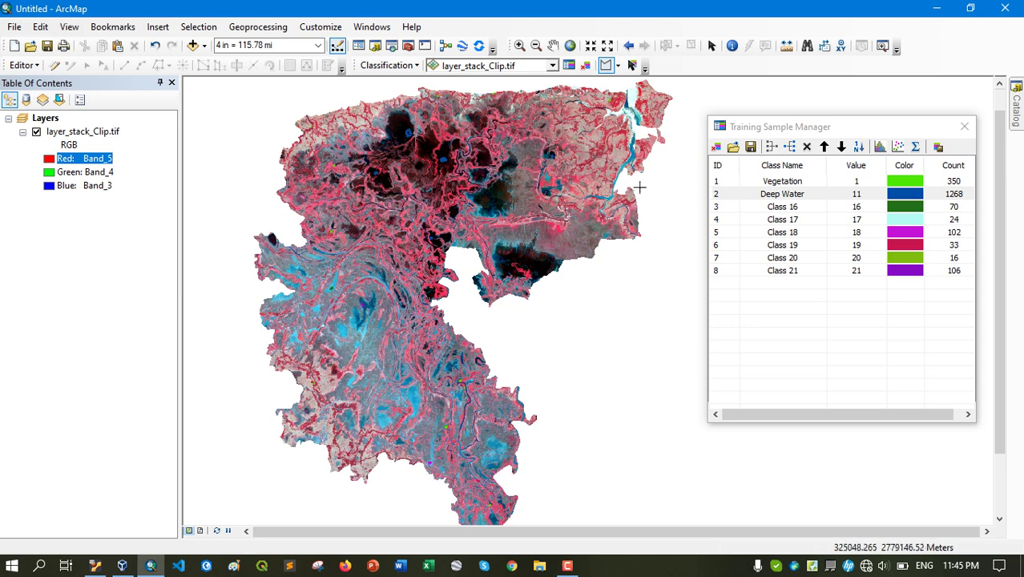
{"action": "left_click_drag", "start_coordinate": [612, 182], "coordinate": [608, 195]}
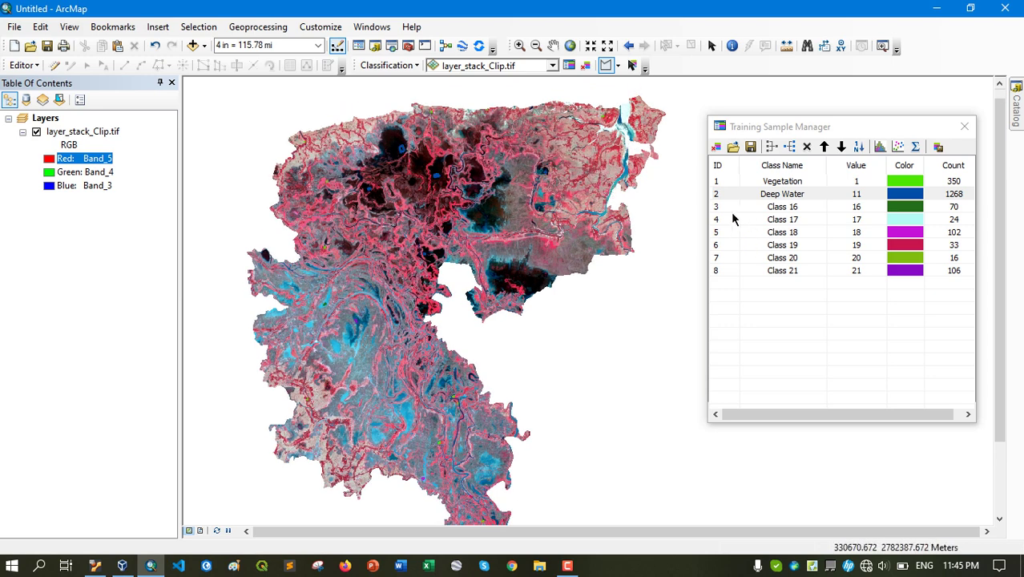
{"action": "left_click", "coordinate": [730, 207]}
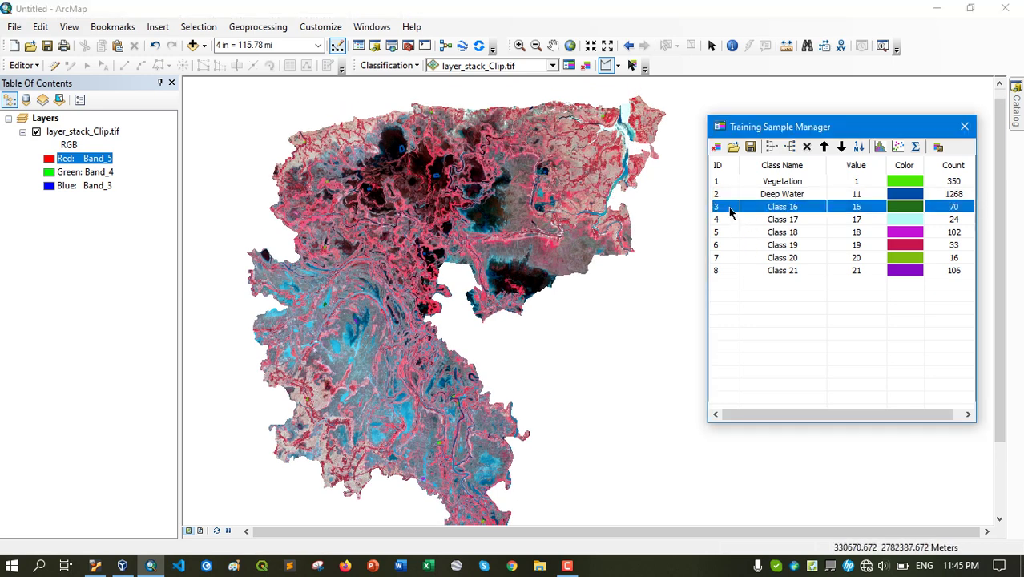
{"action": "left_click", "coordinate": [722, 272], "text": "shift"}
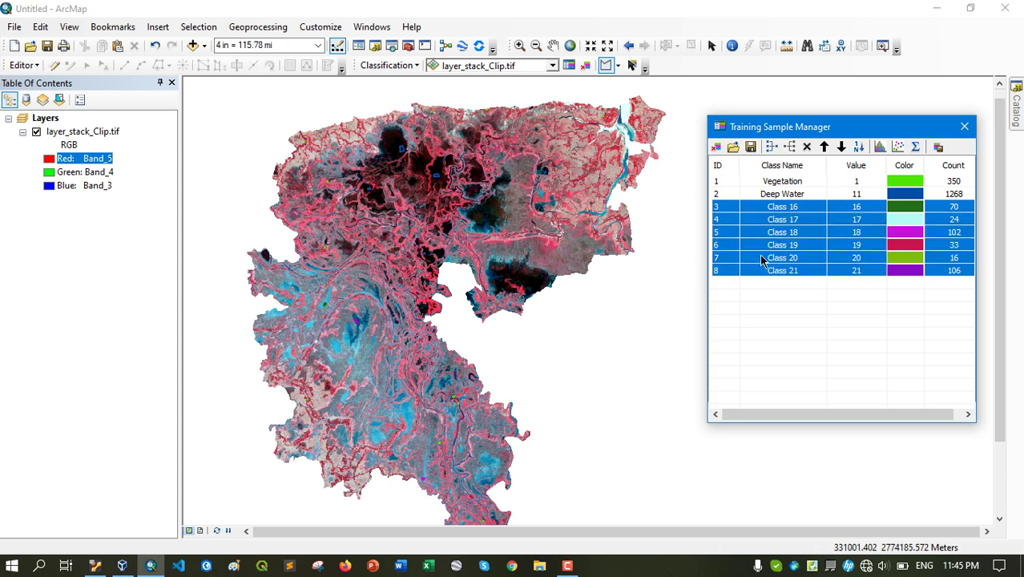
{"action": "left_click", "coordinate": [770, 148]}
Step: Rename the merged Class 16 as Shallow Water and set its colour to light blue
{"action": "double_click", "coordinate": [776, 211]}
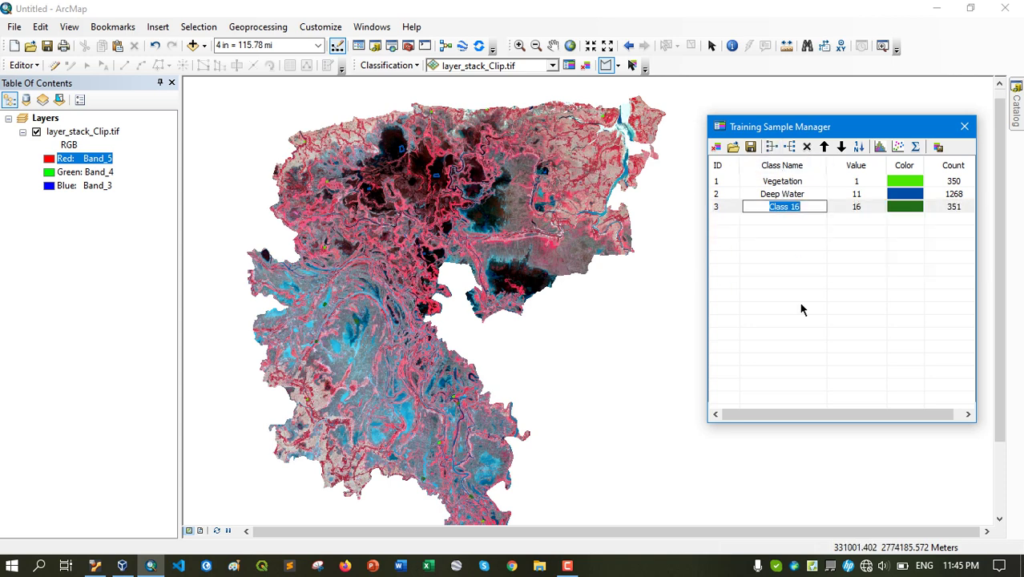
{"action": "type", "text": "Shallow Water"}
{"action": "key", "text": "Return"}
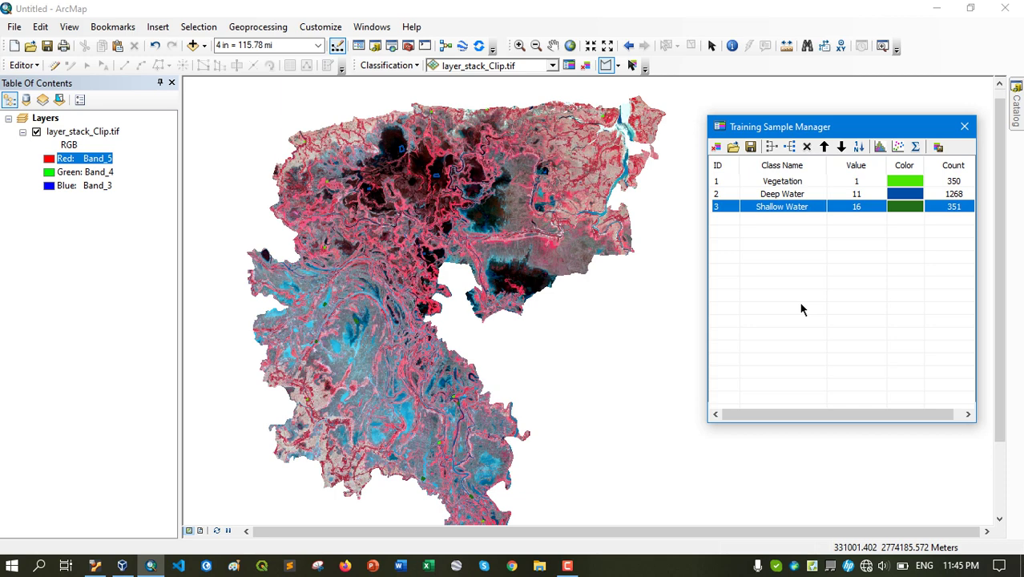
{"action": "left_click", "coordinate": [901, 210]}
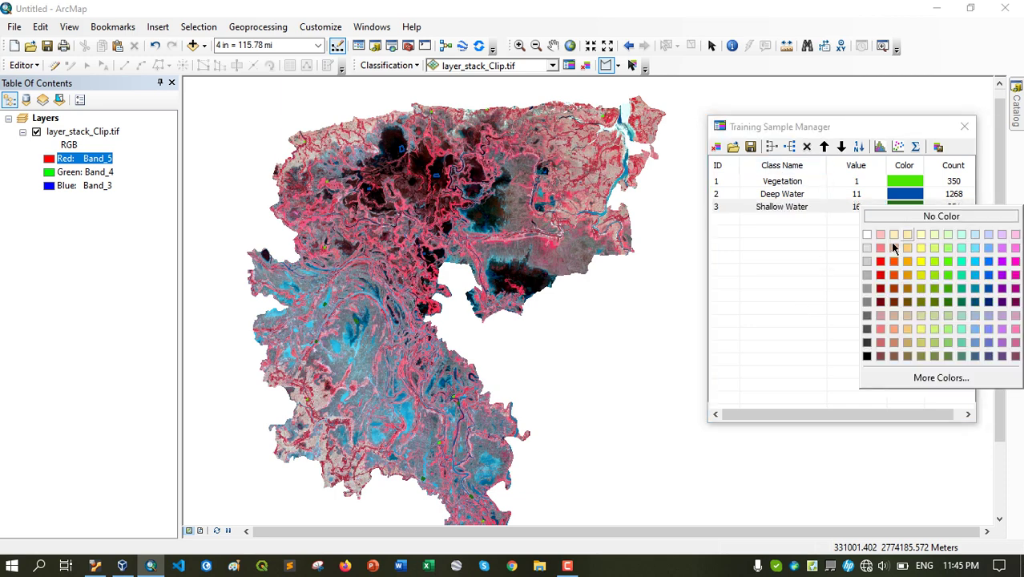
{"action": "left_click", "coordinate": [976, 265]}
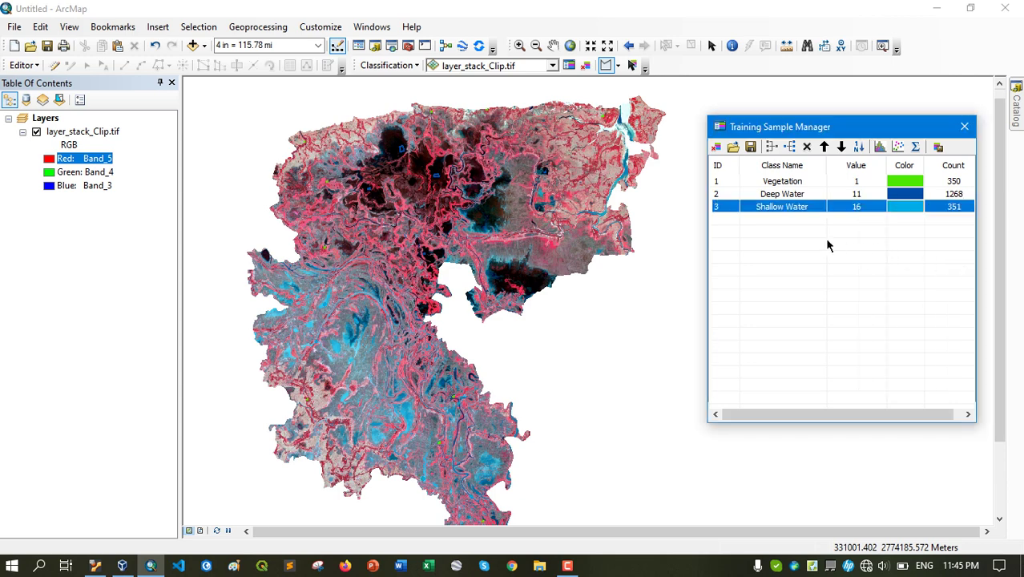
Step: Draw a four-sided training sample of about 431 pixels on the bright white sandbar beside the river at the image's northeastern edge
{"action": "left_click_drag", "start_coordinate": [535, 272], "coordinate": [564, 248]}
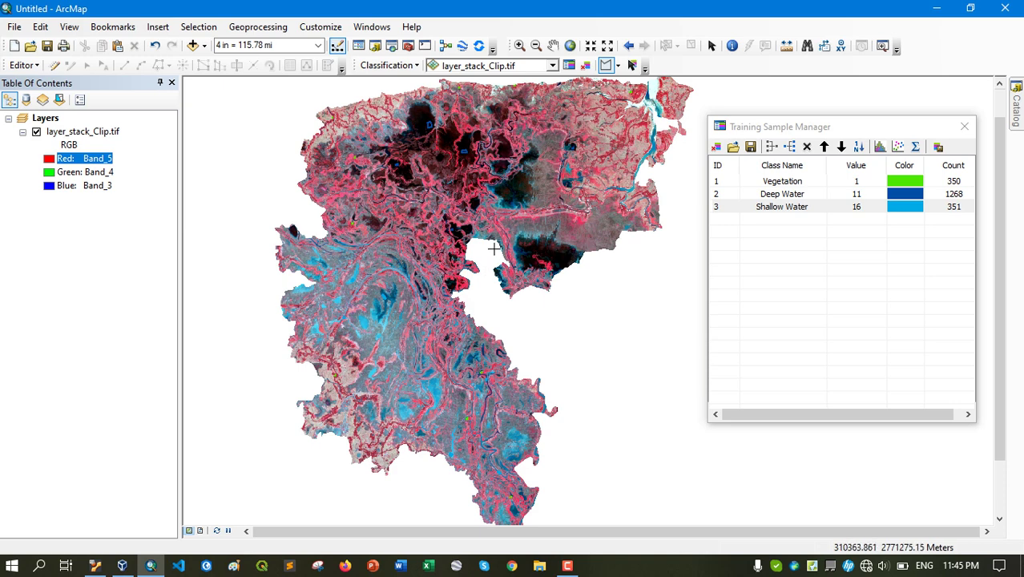
{"action": "scroll", "coordinate": [628, 139], "scroll_direction": "down", "scroll_amount": 4}
{"action": "scroll", "coordinate": [628, 139], "scroll_direction": "down", "scroll_amount": 3}
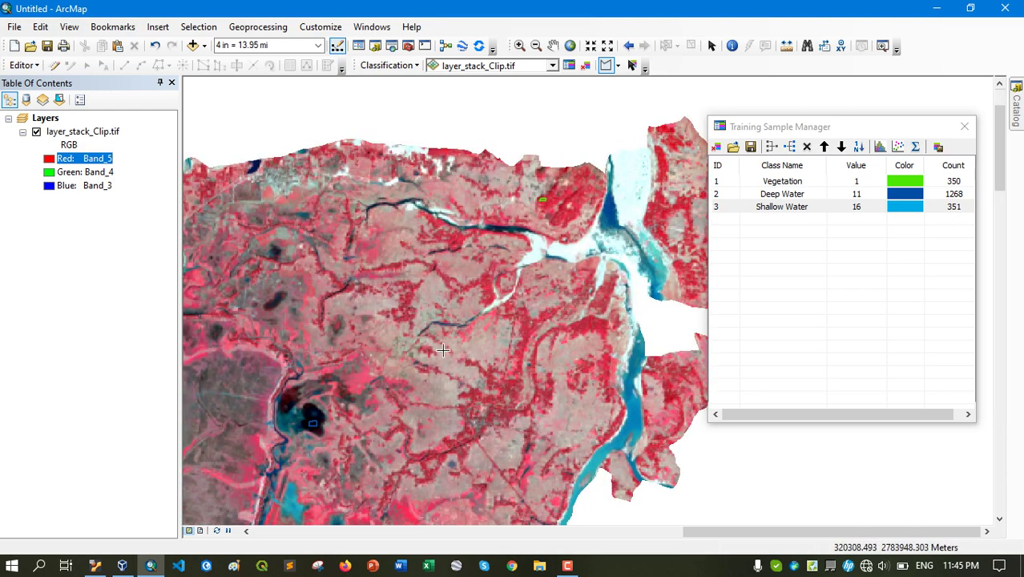
{"action": "left_click_drag", "start_coordinate": [394, 346], "coordinate": [546, 262]}
{"action": "left_click_drag", "start_coordinate": [617, 245], "coordinate": [353, 308]}
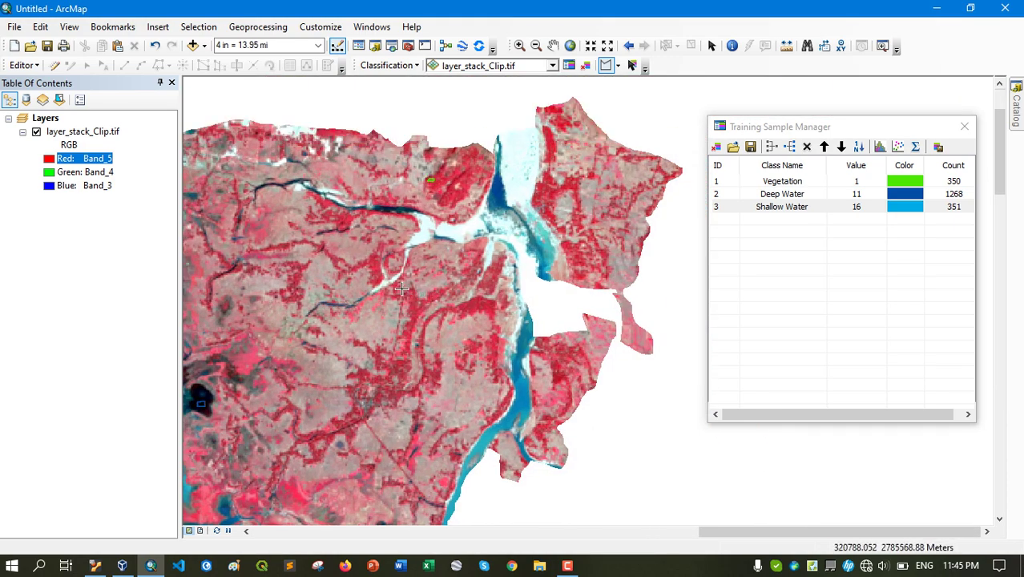
{"action": "left_click_drag", "start_coordinate": [298, 331], "coordinate": [685, 209]}
{"action": "left_click_drag", "start_coordinate": [415, 178], "coordinate": [251, 302]}
{"action": "left_click_drag", "start_coordinate": [681, 228], "coordinate": [518, 213]}
{"action": "scroll", "coordinate": [463, 185], "scroll_direction": "down", "scroll_amount": 2}
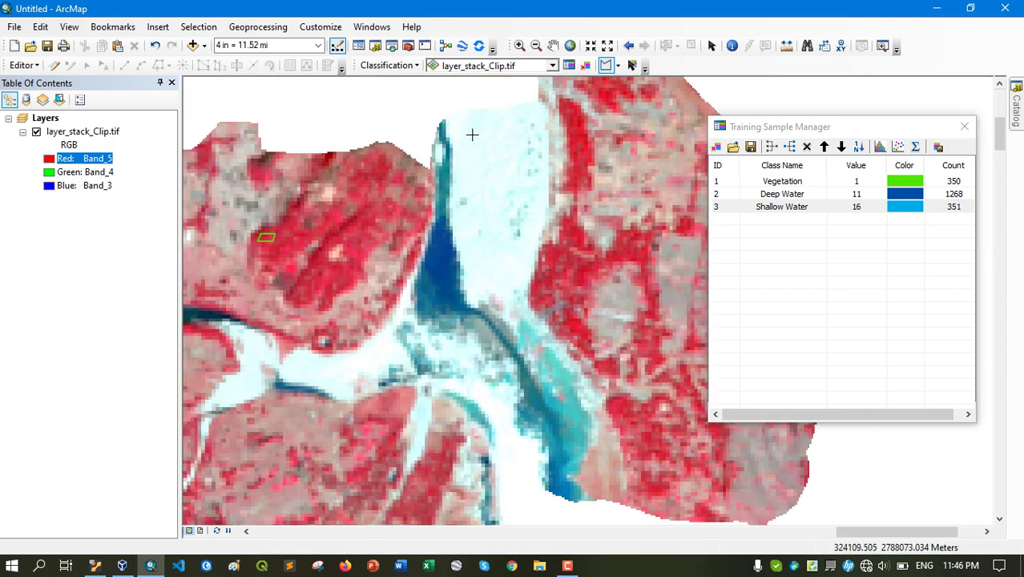
{"action": "left_click", "coordinate": [472, 134]}
{"action": "left_click", "coordinate": [475, 184]}
{"action": "left_click", "coordinate": [493, 185]}
{"action": "double_click", "coordinate": [503, 123]}
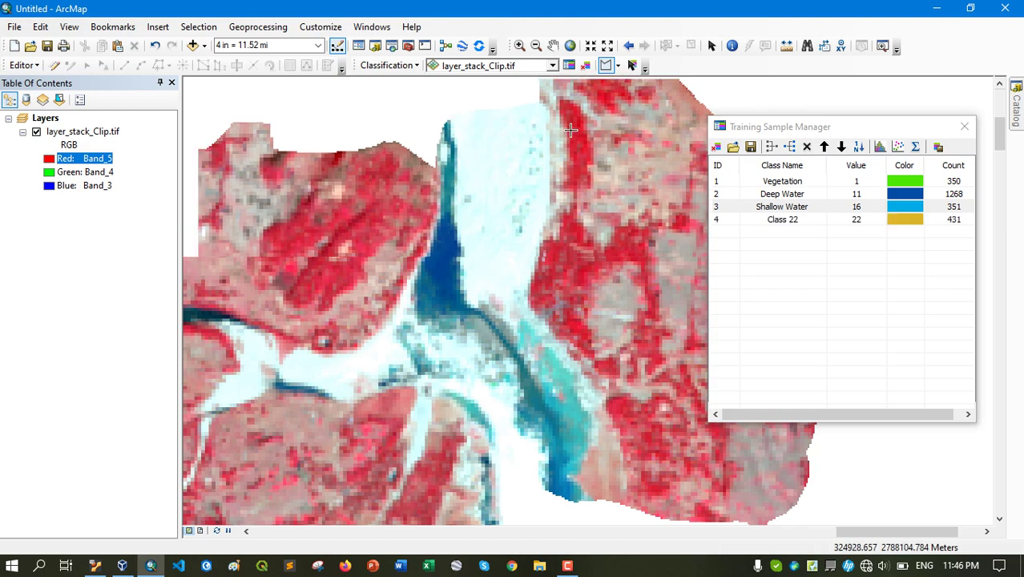
Step: Draw a four-sided training sample of about 130 pixels on the pale beige bare field in the image's northwestern part
{"action": "scroll", "coordinate": [570, 130], "scroll_direction": "up", "scroll_amount": 1}
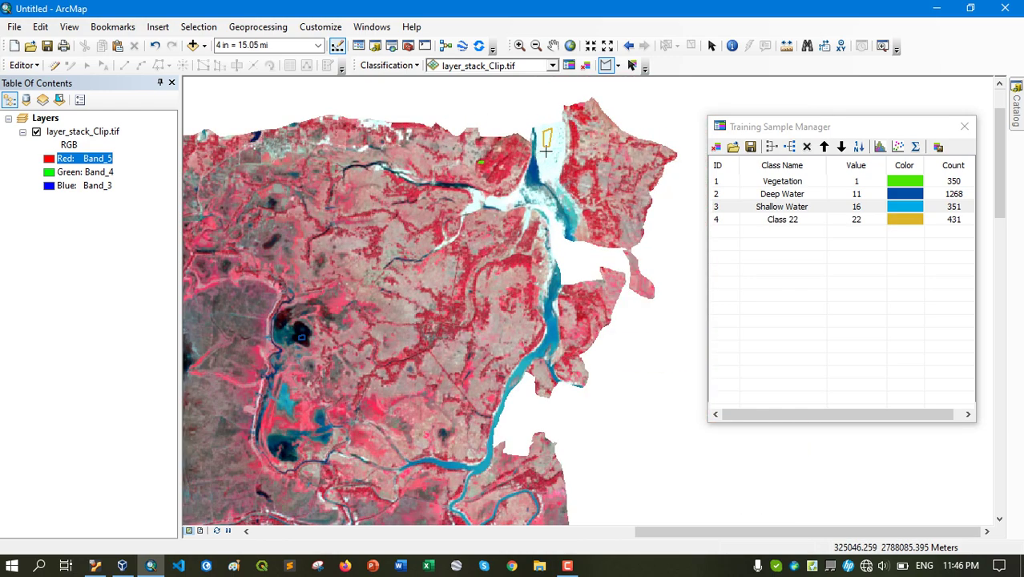
{"action": "left_click_drag", "start_coordinate": [264, 225], "coordinate": [693, 192]}
{"action": "left_click_drag", "start_coordinate": [348, 163], "coordinate": [463, 211]}
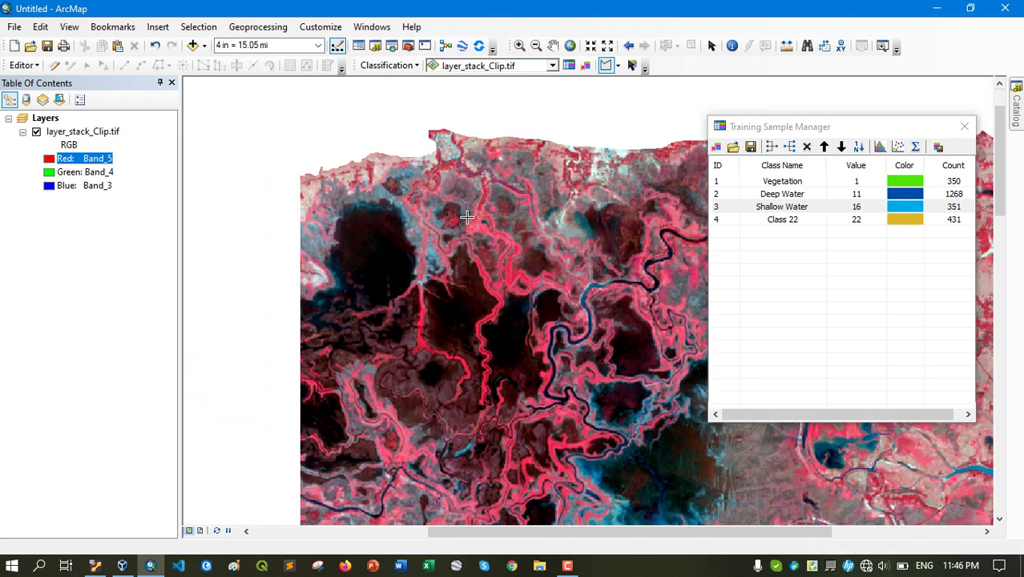
{"action": "left_click_drag", "start_coordinate": [242, 221], "coordinate": [421, 209]}
{"action": "scroll", "coordinate": [408, 209], "scroll_direction": "down", "scroll_amount": 1}
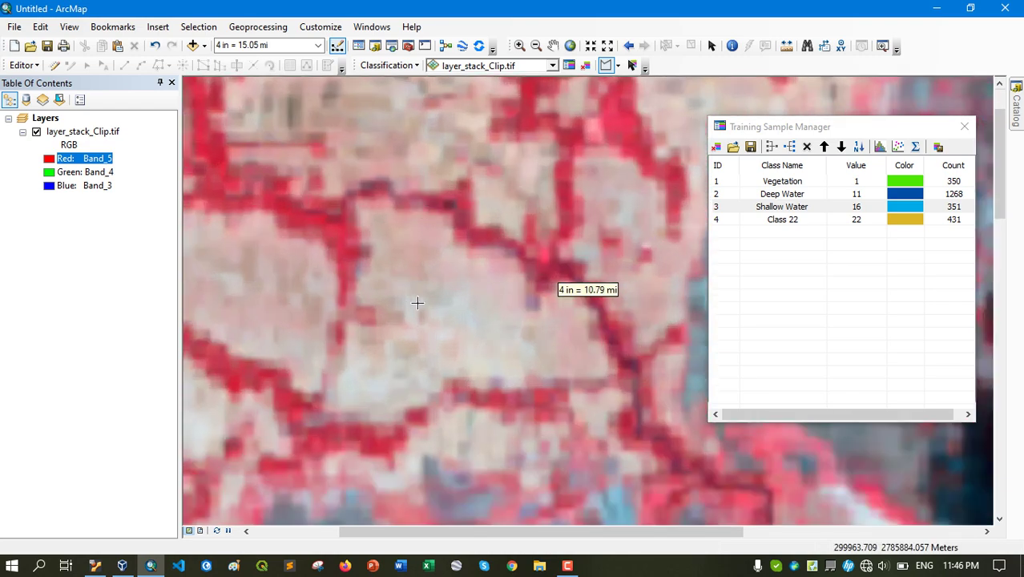
{"action": "left_click", "coordinate": [456, 301]}
{"action": "left_click", "coordinate": [461, 355]}
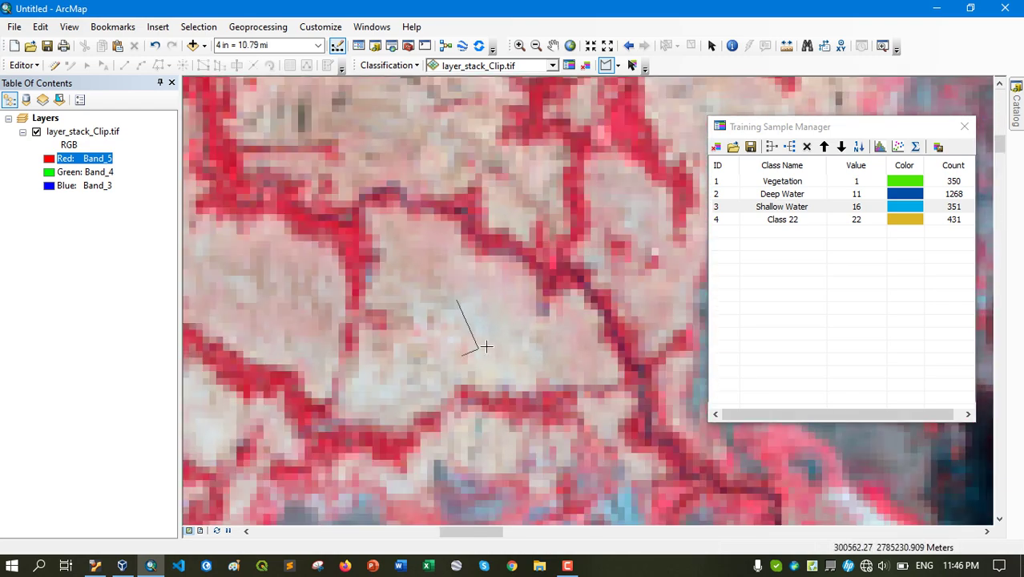
{"action": "left_click", "coordinate": [489, 346]}
{"action": "double_click", "coordinate": [491, 304]}
Step: Draw a four-sided training sample of about 308 pixels on the wide beige bare land east of the vegetation sample in the southwest
{"action": "scroll", "coordinate": [502, 301], "scroll_direction": "up", "scroll_amount": 3}
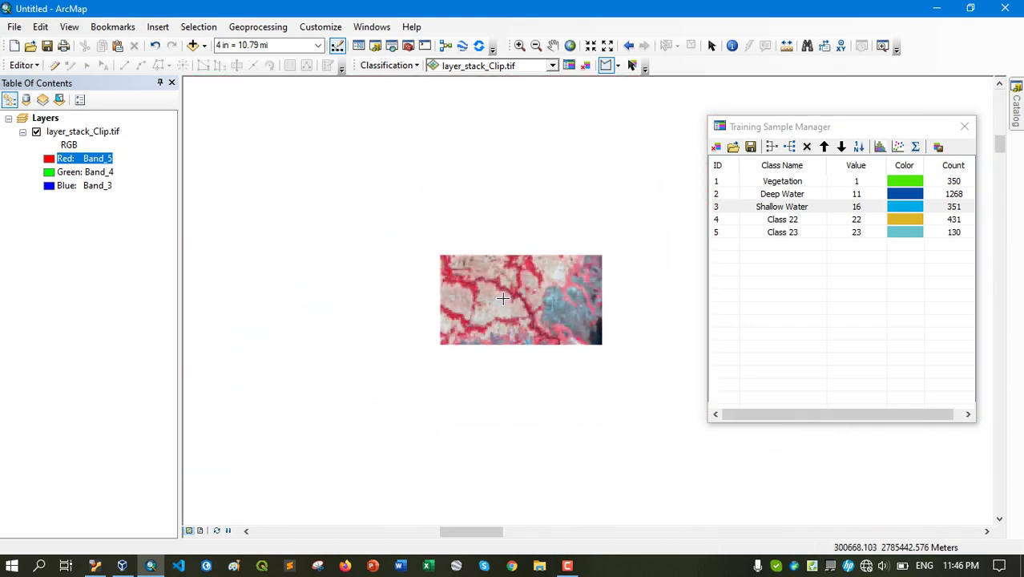
{"action": "scroll", "coordinate": [414, 138], "scroll_direction": "up", "scroll_amount": 1}
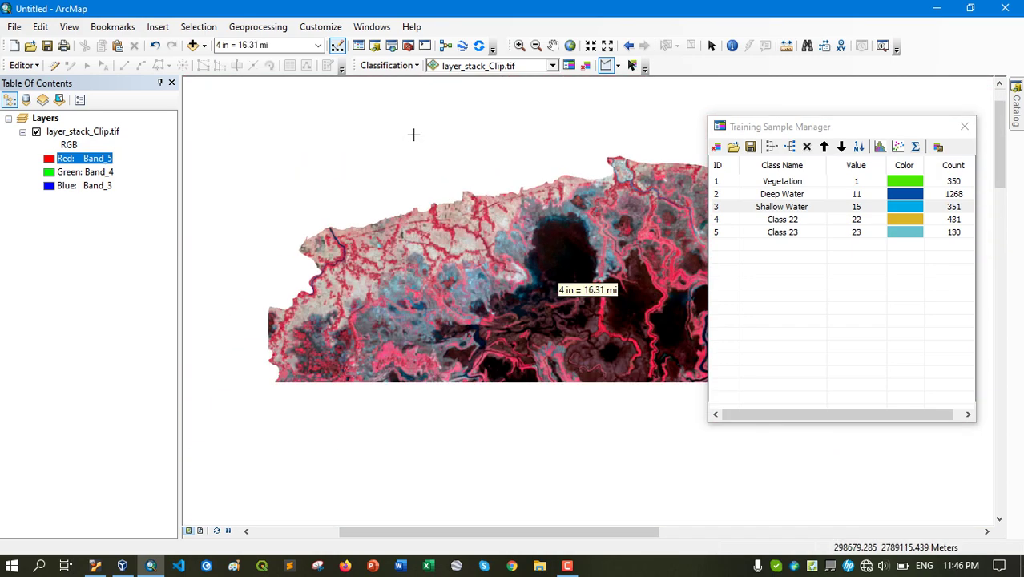
{"action": "scroll", "coordinate": [413, 135], "scroll_direction": "down", "scroll_amount": 5}
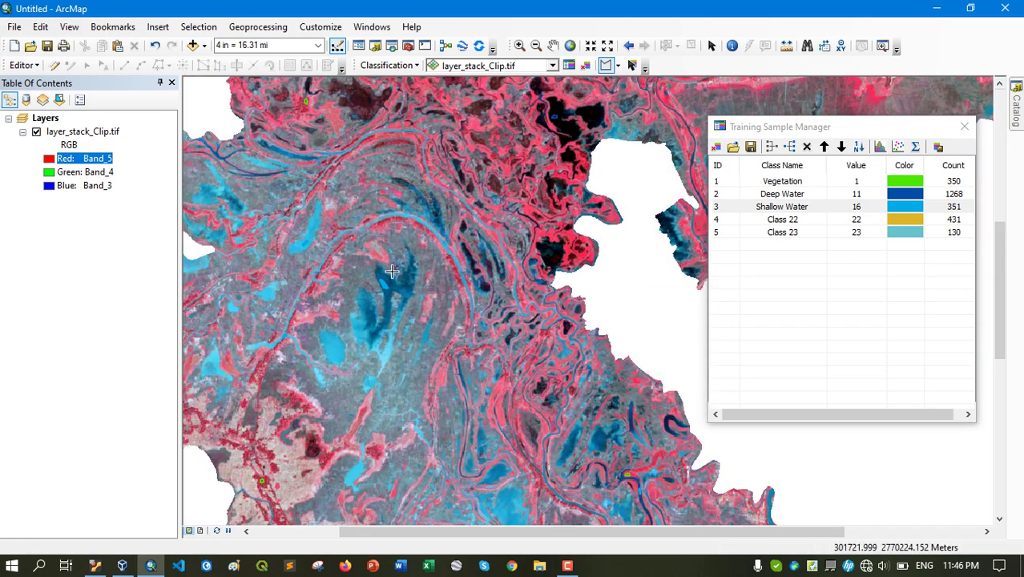
{"action": "left_click_drag", "start_coordinate": [391, 270], "coordinate": [574, 301]}
{"action": "left_click_drag", "start_coordinate": [443, 443], "coordinate": [355, 213]}
{"action": "scroll", "coordinate": [378, 274], "scroll_direction": "down", "scroll_amount": 1}
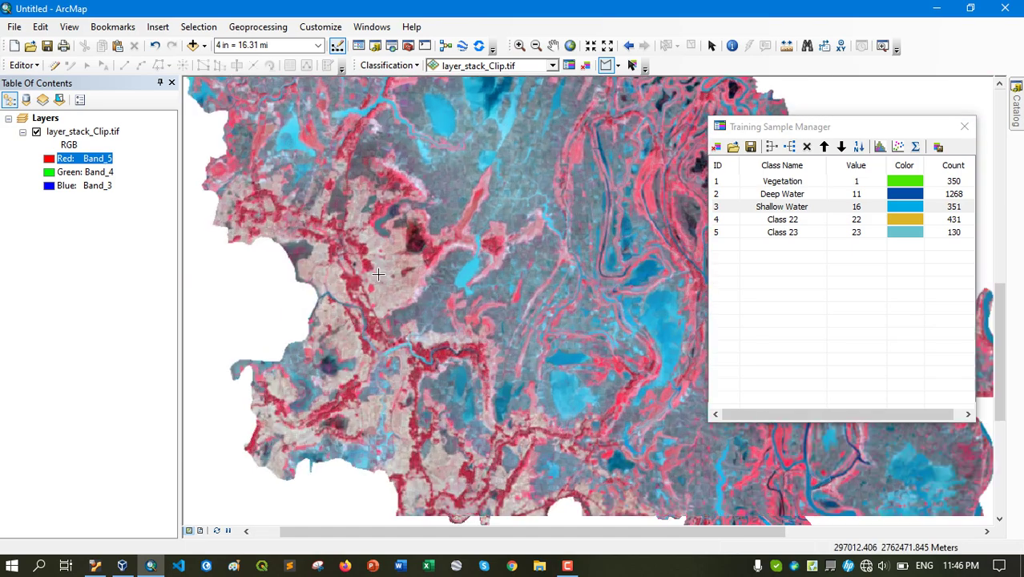
{"action": "scroll", "coordinate": [378, 272], "scroll_direction": "down", "scroll_amount": 3}
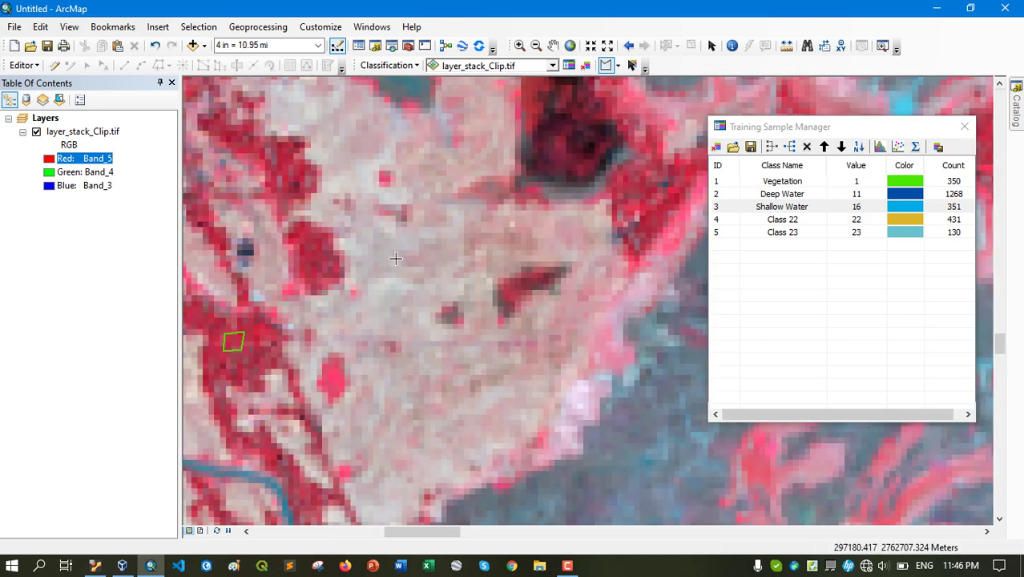
{"action": "double_click", "coordinate": [377, 309]}
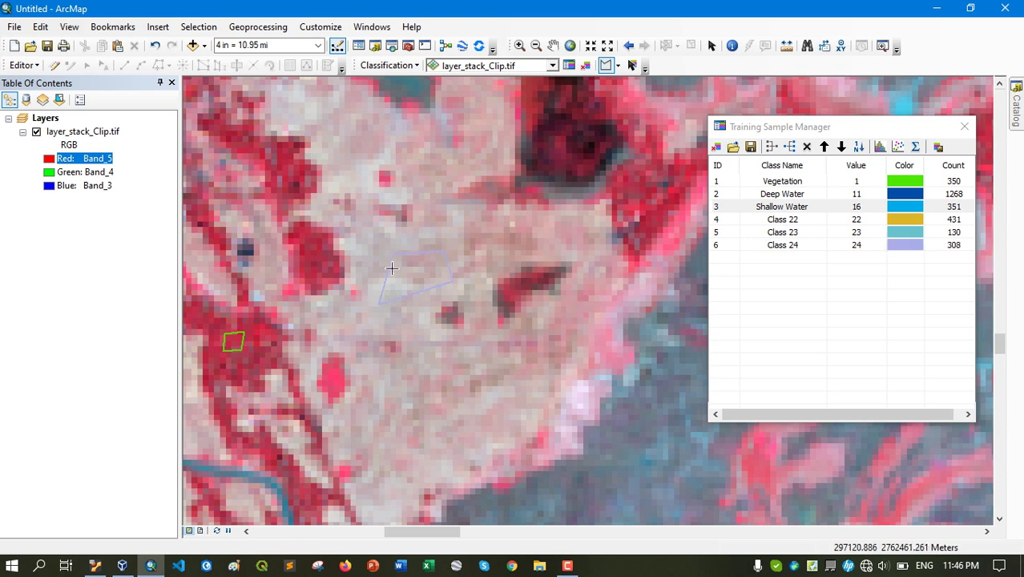
Step: Draw a four-sided training sample of about 86 pixels on the beige field beside the curved notch in the southwestern image edge
{"action": "scroll", "coordinate": [400, 250], "scroll_direction": "up", "scroll_amount": 5}
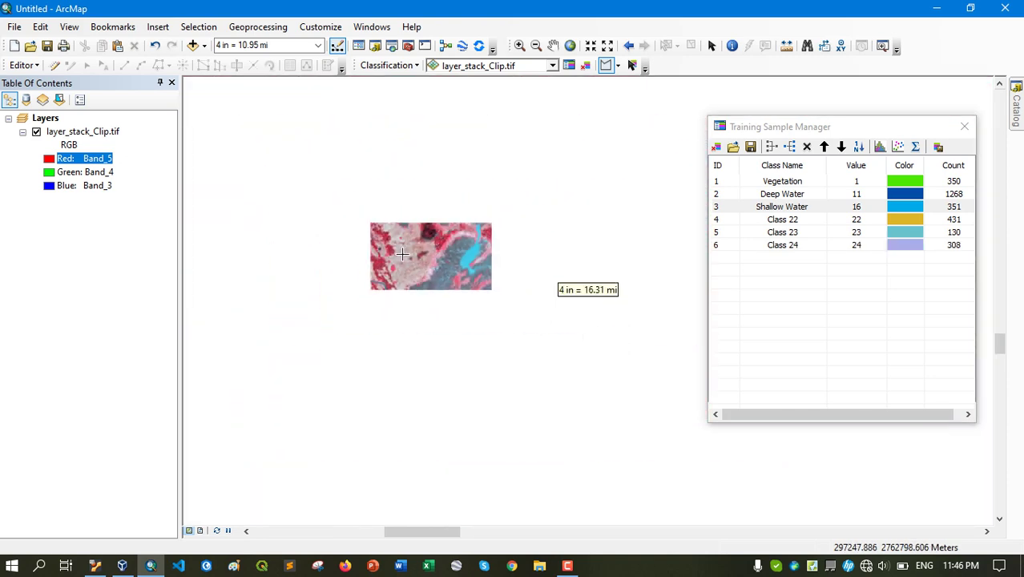
{"action": "mouse_move", "coordinate": [481, 497]}
{"action": "left_mouse_down"}
{"action": "mouse_move", "coordinate": [264, 357]}
{"action": "mouse_move", "coordinate": [413, 322]}
{"action": "left_mouse_up"}
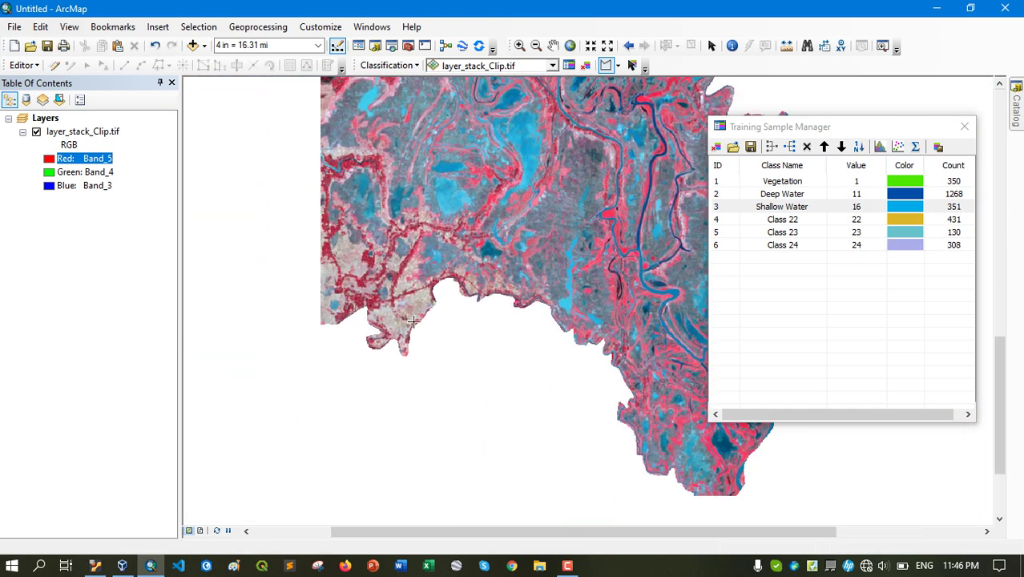
{"action": "scroll", "coordinate": [413, 320], "scroll_direction": "down", "scroll_amount": 4}
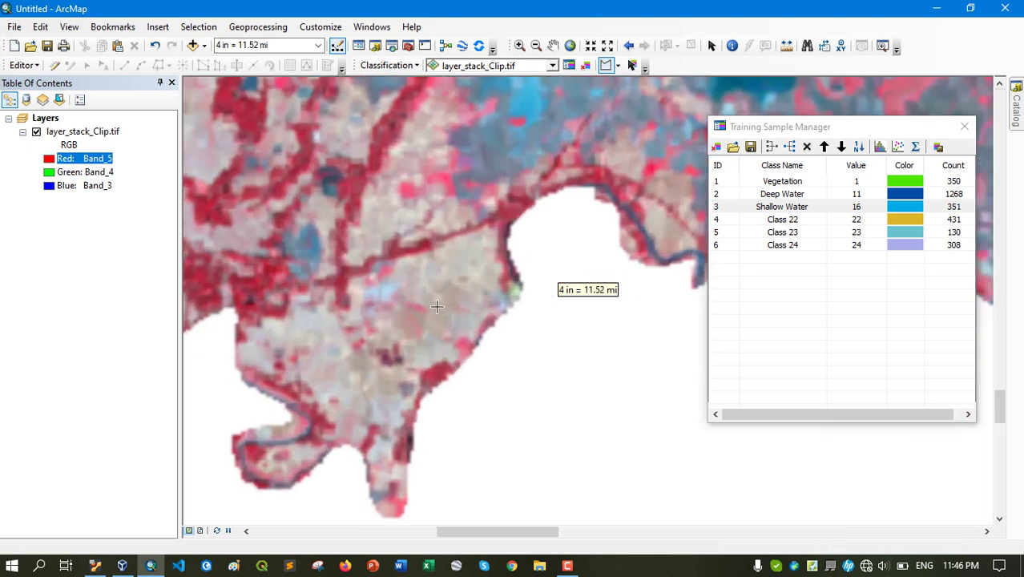
{"action": "scroll", "coordinate": [441, 289], "scroll_direction": "down", "scroll_amount": 2}
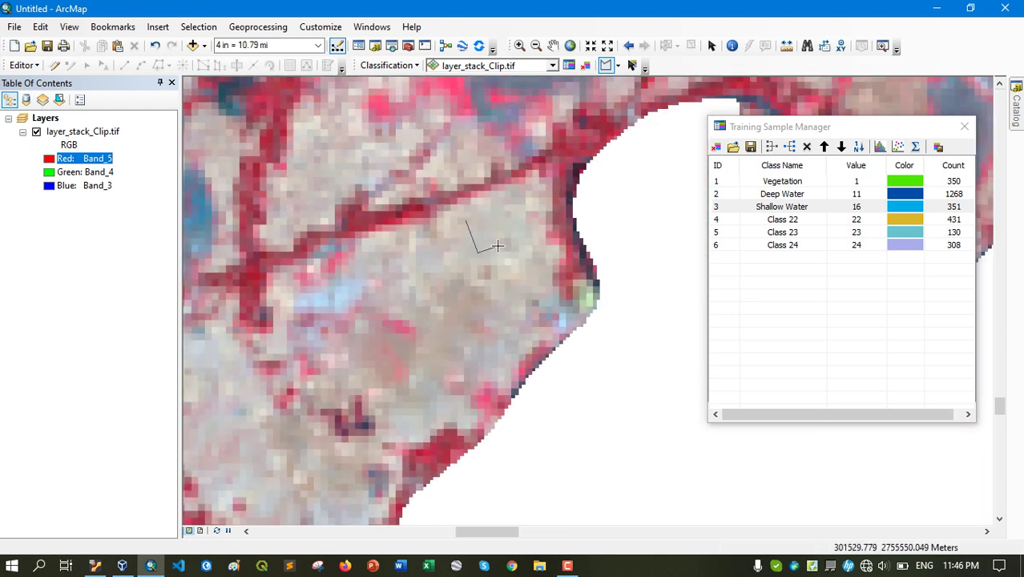
{"action": "left_click", "coordinate": [497, 246]}
{"action": "double_click", "coordinate": [500, 207]}
{"action": "scroll", "coordinate": [449, 260], "scroll_direction": "up", "scroll_amount": 3}
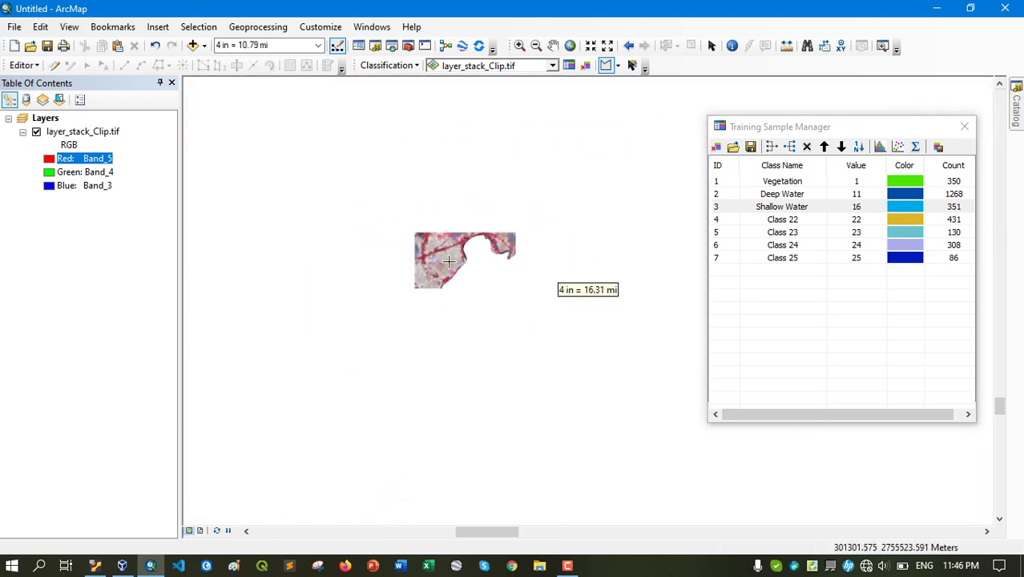
{"action": "scroll", "coordinate": [449, 260], "scroll_direction": "up", "scroll_amount": 5}
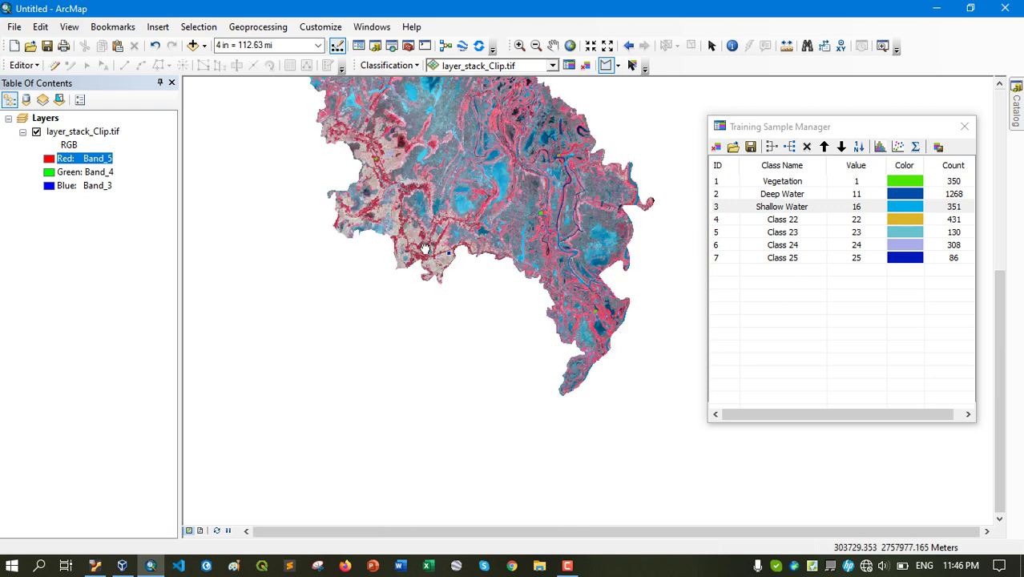
Step: Draw a four-sided training sample of about 15 pixels on the small white sandy patch near the winding river in the image's eastern part
{"action": "scroll", "coordinate": [425, 249], "scroll_direction": "down", "scroll_amount": 5}
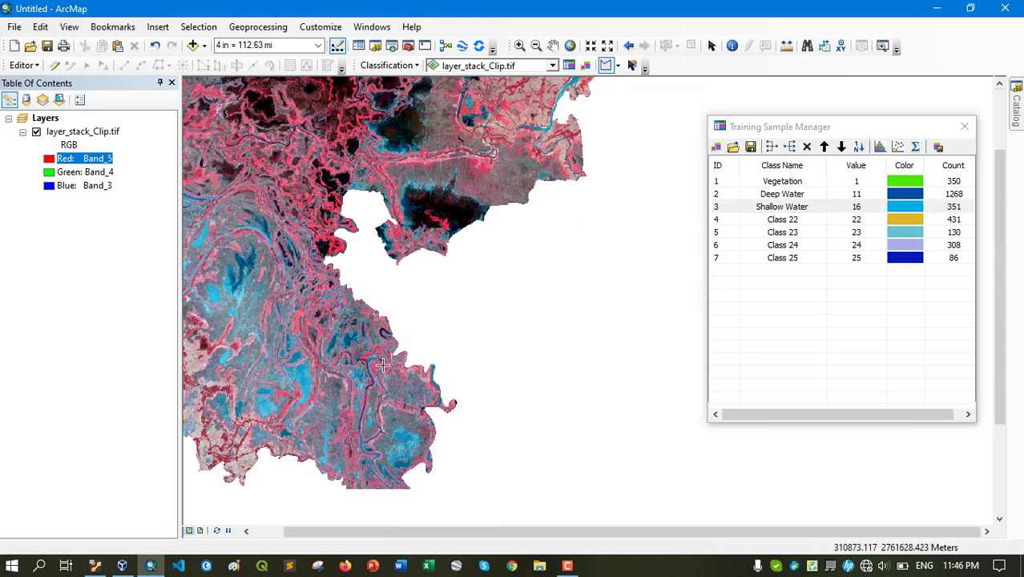
{"action": "scroll", "coordinate": [481, 280], "scroll_direction": "down", "scroll_amount": 8}
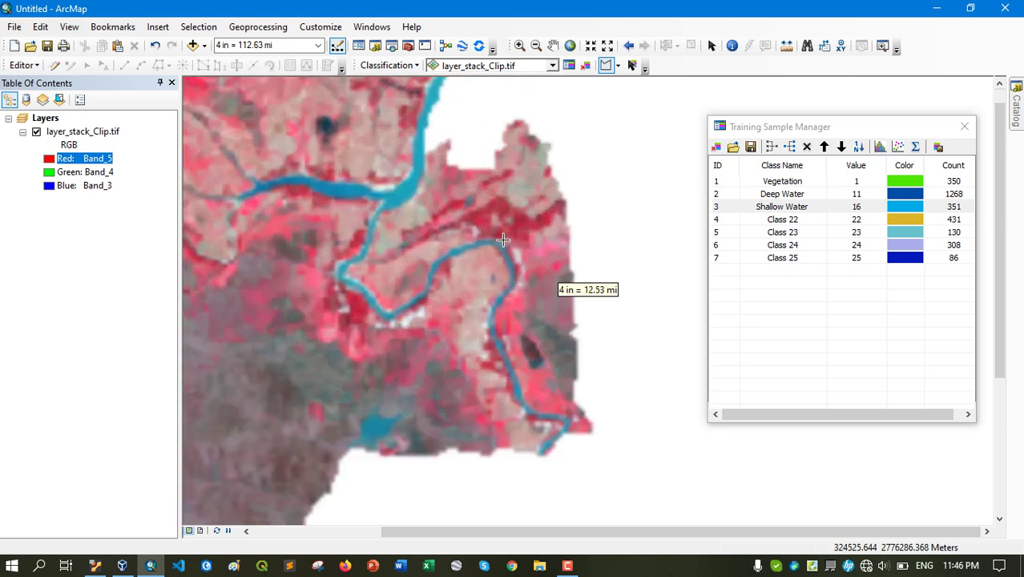
{"action": "scroll", "coordinate": [502, 239], "scroll_direction": "down", "scroll_amount": 3}
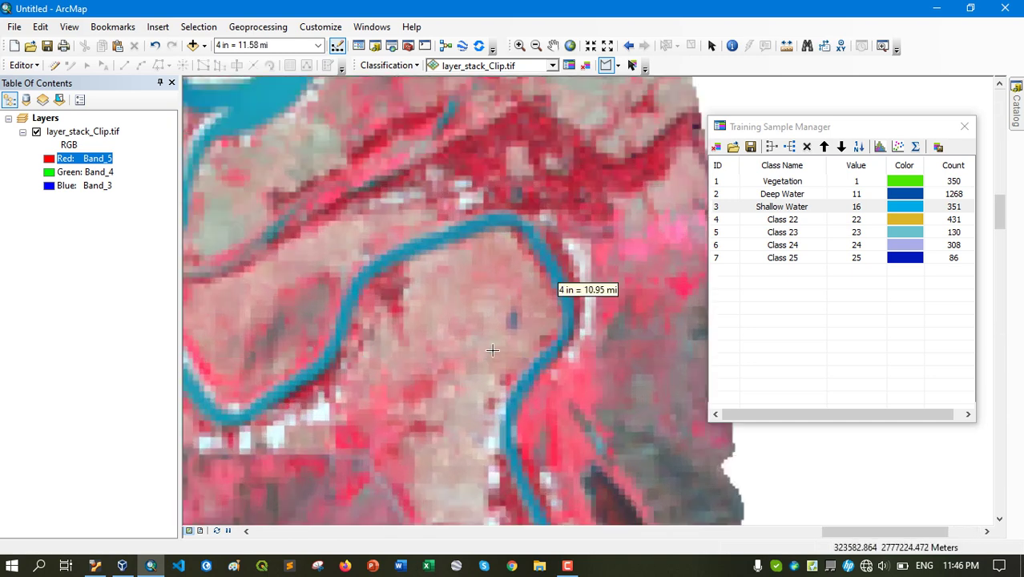
{"action": "scroll", "coordinate": [288, 441], "scroll_direction": "down", "scroll_amount": 4}
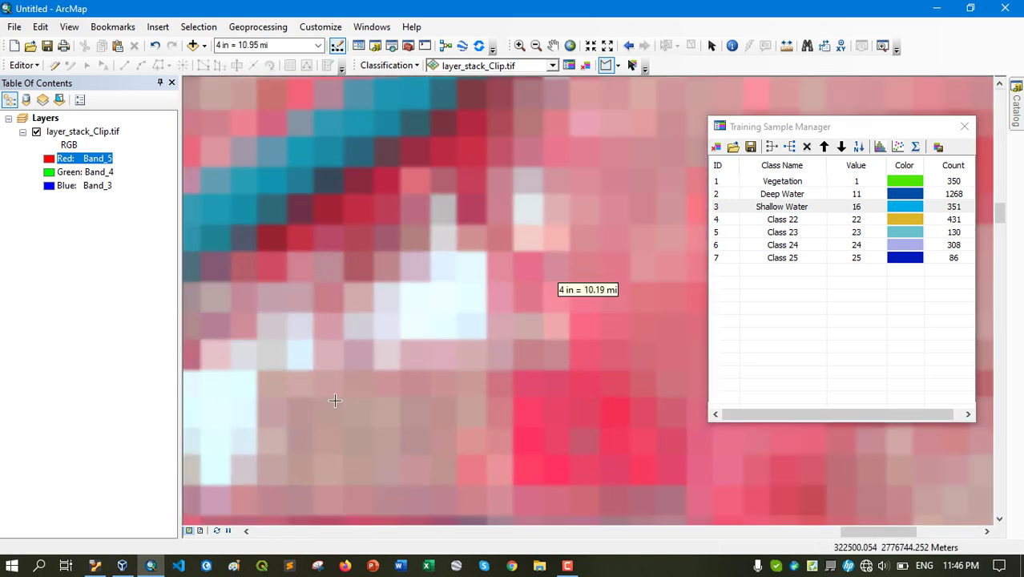
{"action": "left_click", "coordinate": [409, 292]}
{"action": "left_click", "coordinate": [478, 291]}
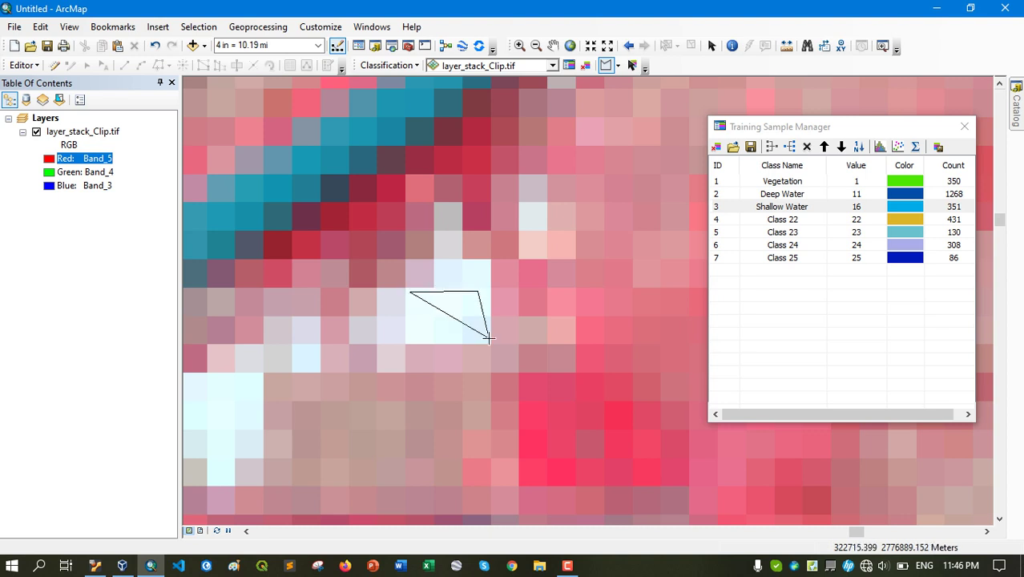
{"action": "left_click", "coordinate": [486, 331]}
{"action": "double_click", "coordinate": [416, 340]}
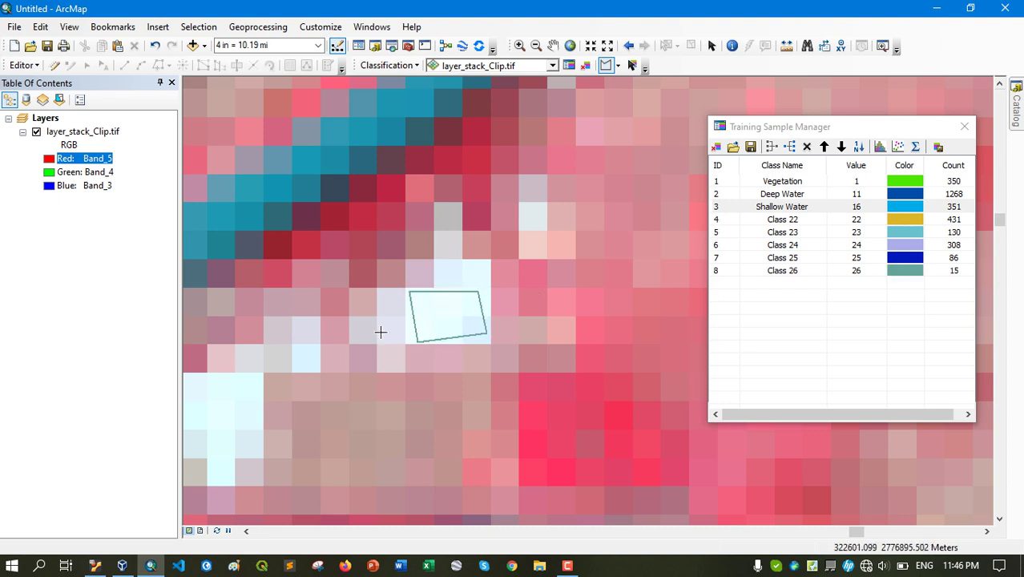
Step: Merge the five bare-land training samples, Class 22 through Class 26, into one class
{"action": "scroll", "coordinate": [557, 290], "scroll_direction": "up", "scroll_amount": 8}
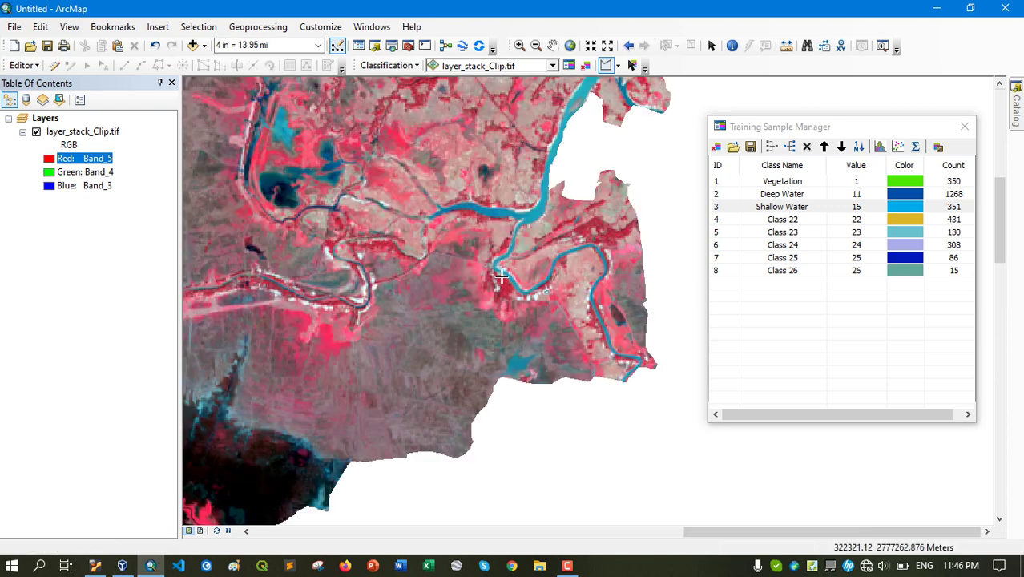
{"action": "scroll", "coordinate": [500, 276], "scroll_direction": "up", "scroll_amount": 3}
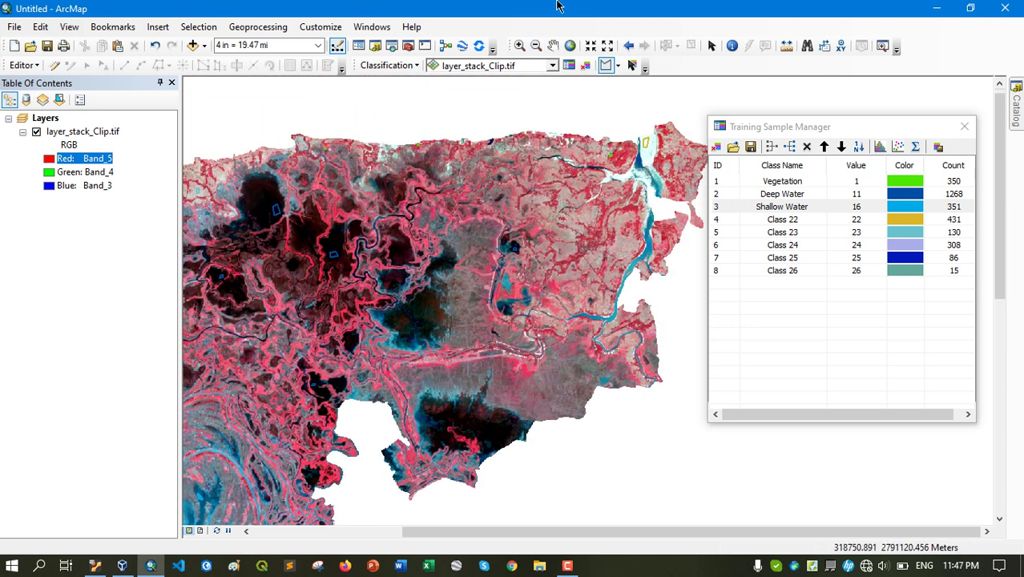
{"action": "left_click", "coordinate": [571, 46]}
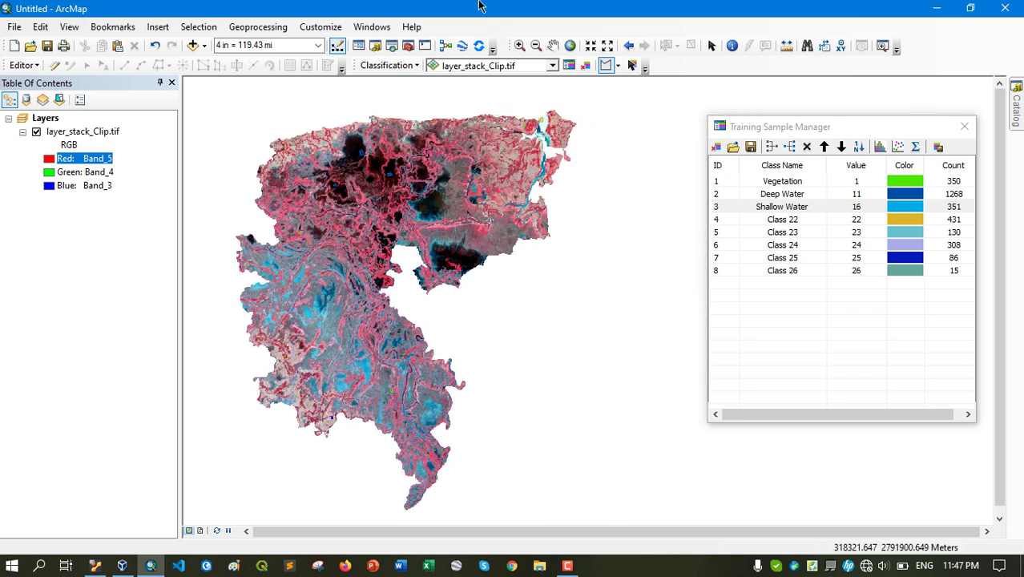
{"action": "left_click", "coordinate": [718, 220]}
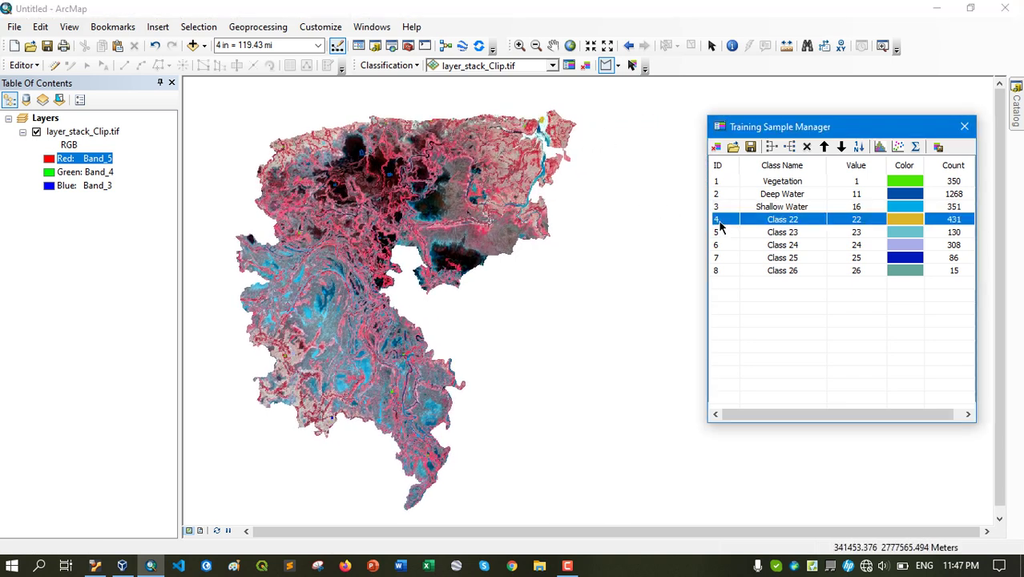
{"action": "left_click", "coordinate": [729, 273], "text": "shift"}
{"action": "left_click", "coordinate": [771, 147]}
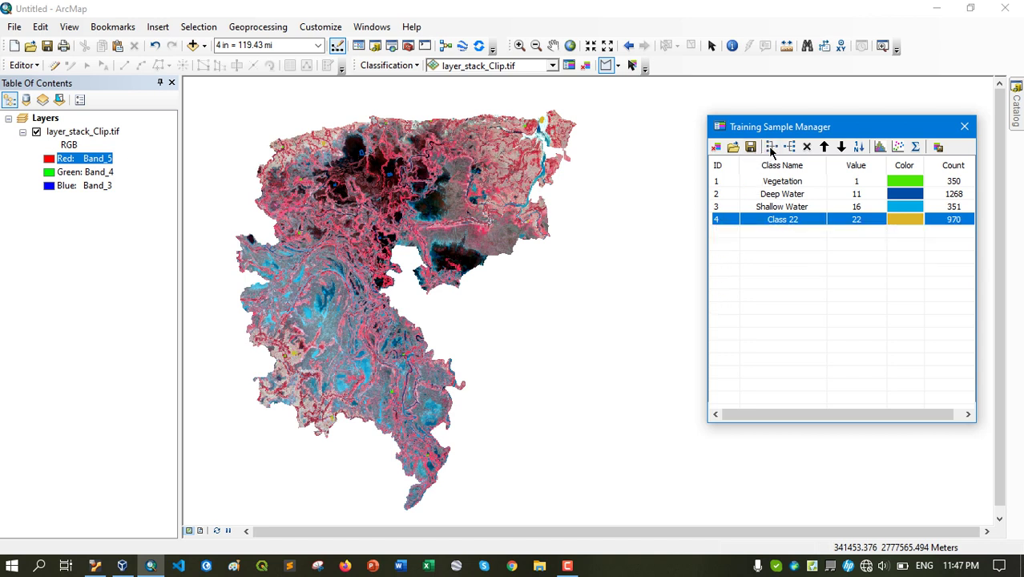
Step: Rename the merged bare-land class as Other Areas
{"action": "left_click", "coordinate": [798, 221]}
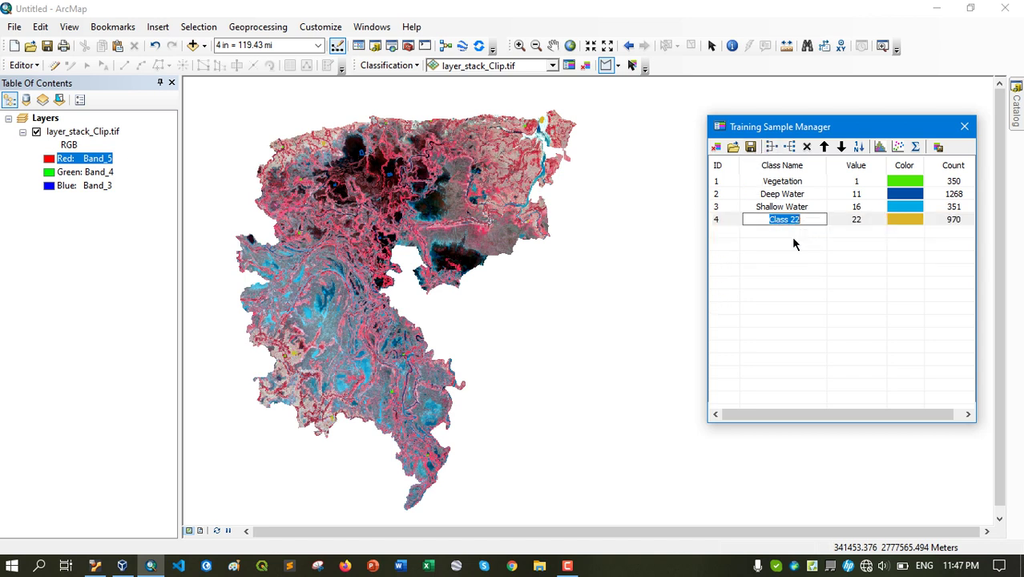
{"action": "type", "text": "Othe"}
{"action": "key", "text": "BackSpace"}
{"action": "type", "text": "her Areas"}
{"action": "key", "text": "Return"}
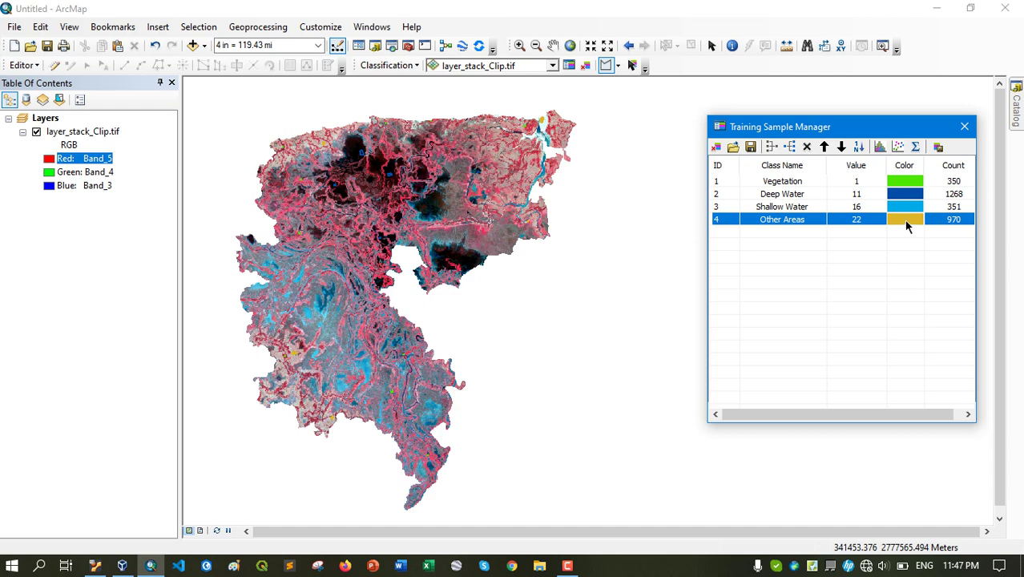
Step: Start saving the training samples as a shapefile in F:\Projects\Project on Tanguar Haor\Landsat Images\2019
{"action": "left_click", "coordinate": [751, 146]}
{"action": "left_click_drag", "start_coordinate": [757, 166], "coordinate": [500, 143]}
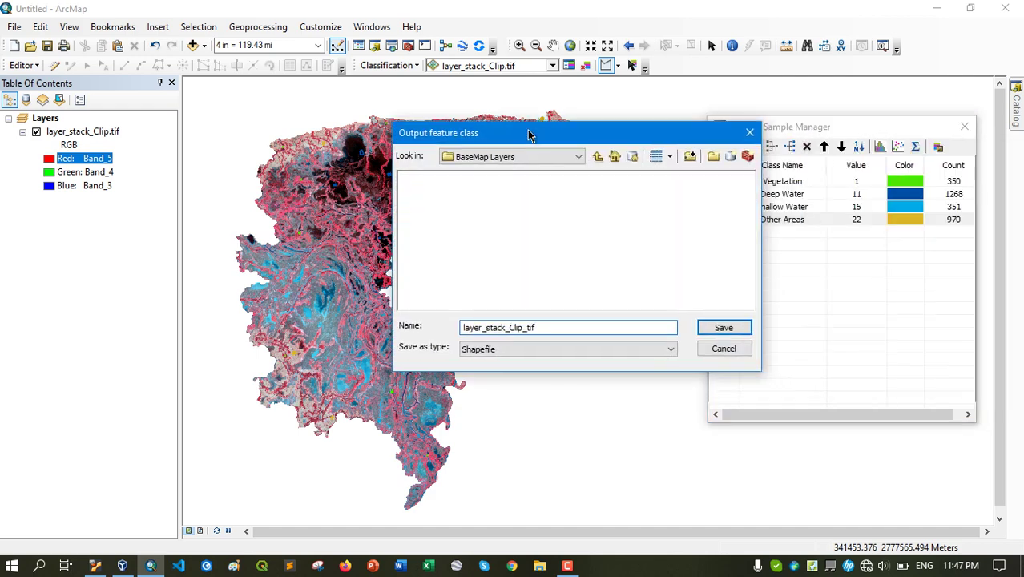
{"action": "left_click", "coordinate": [537, 158]}
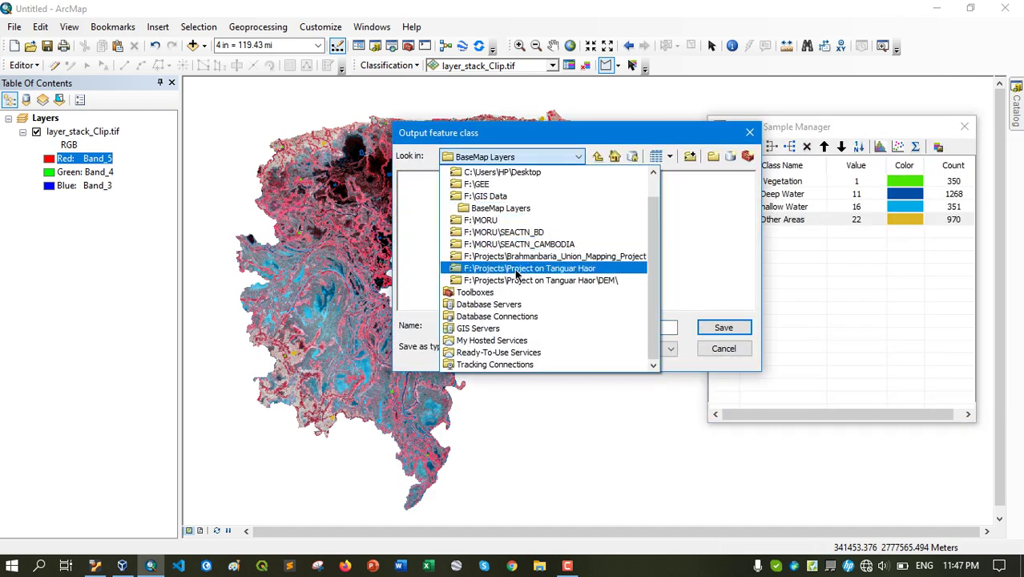
{"action": "left_click", "coordinate": [517, 268]}
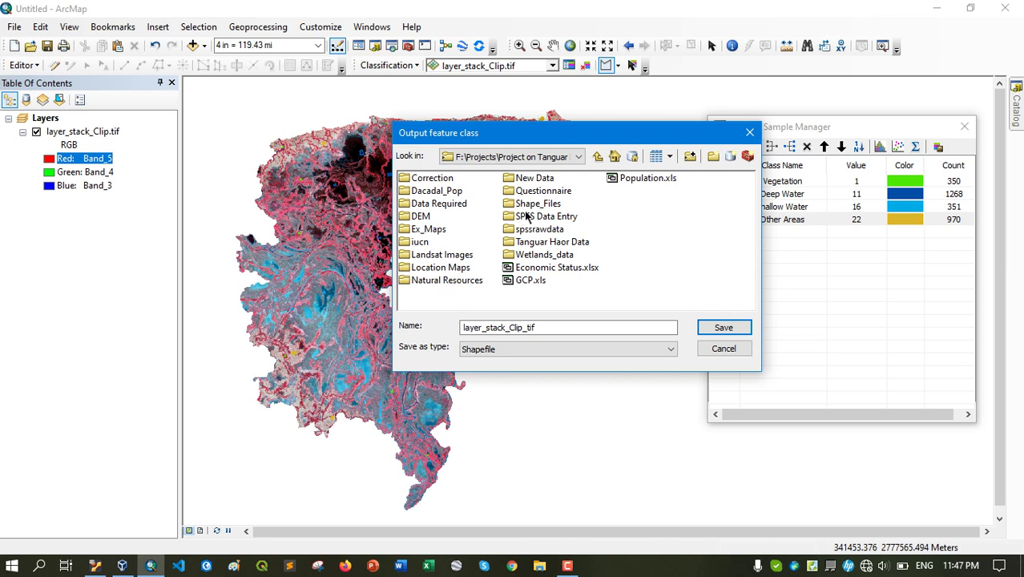
{"action": "left_click", "coordinate": [534, 249]}
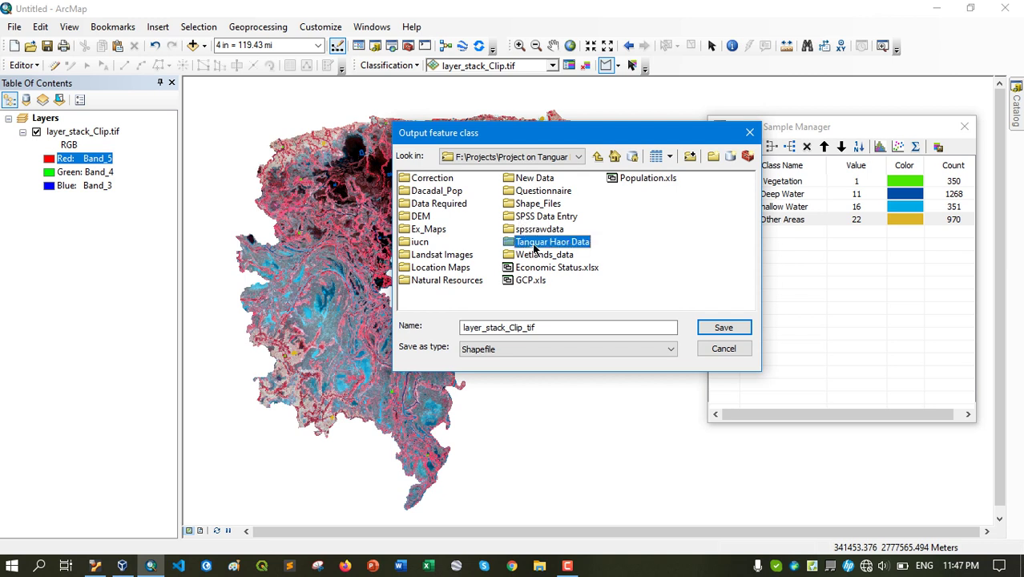
{"action": "double_click", "coordinate": [424, 254]}
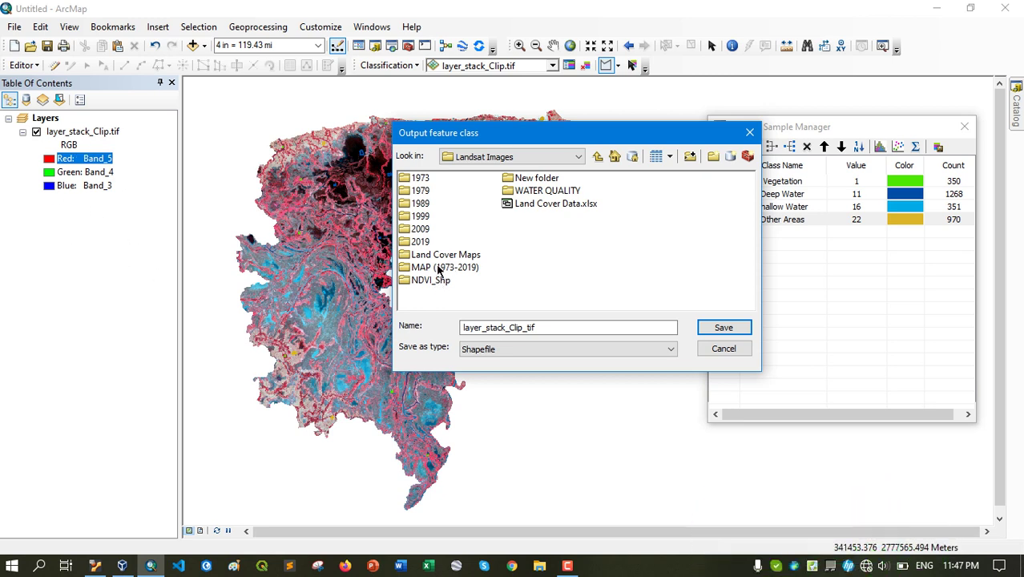
{"action": "left_click", "coordinate": [420, 242]}
{"action": "double_click", "coordinate": [420, 242]}
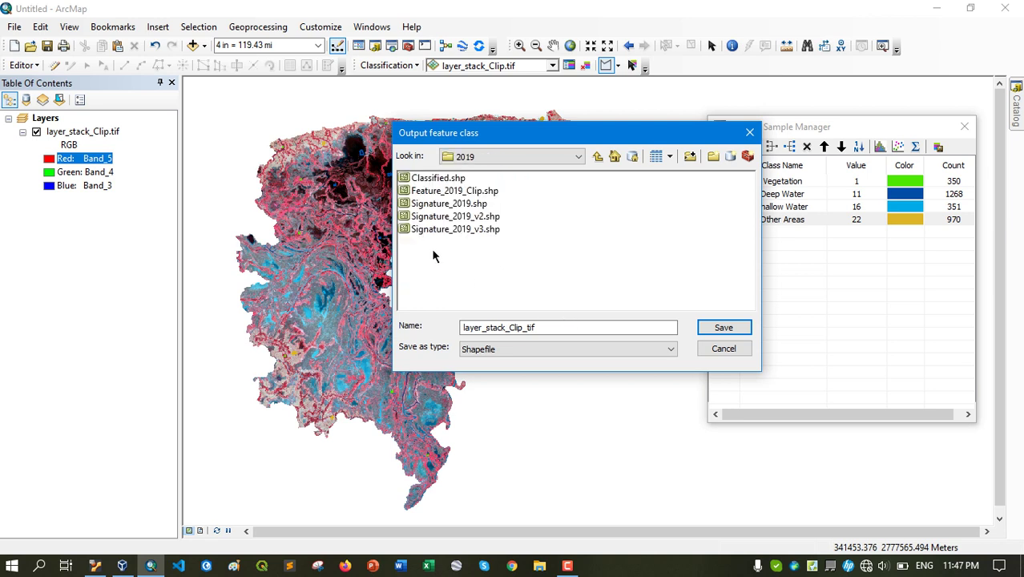
Step: Name the output feature class Tutorial Signature and save the training samples
{"action": "left_click", "coordinate": [535, 326]}
{"action": "left_click_drag", "start_coordinate": [559, 327], "coordinate": [207, 301]}
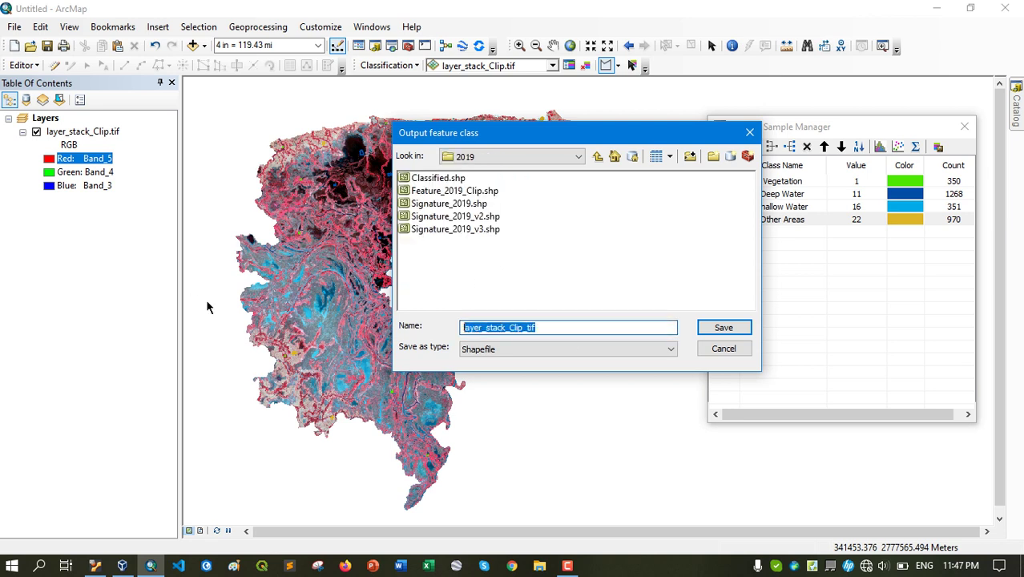
{"action": "type", "text": "Si"}
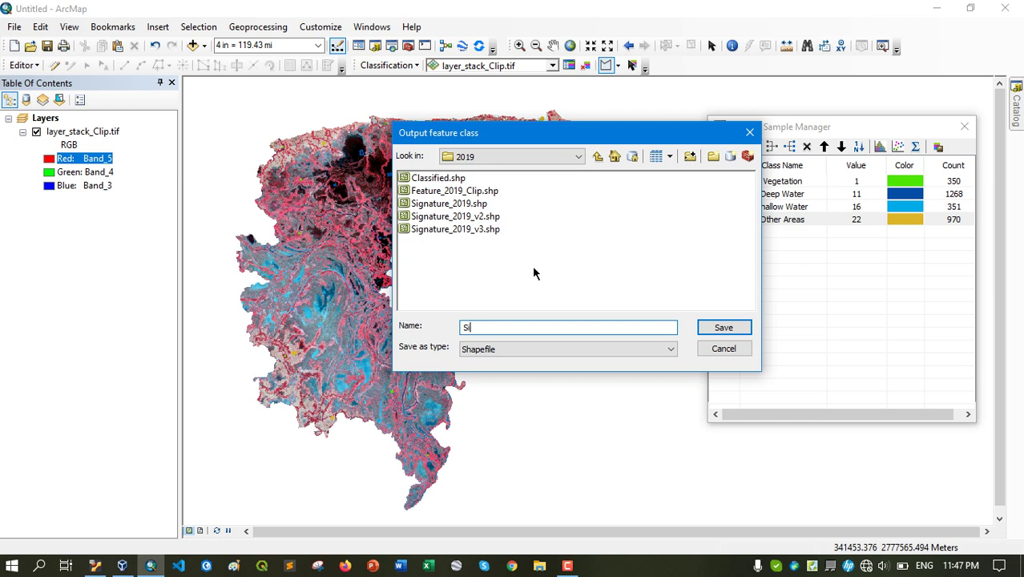
{"action": "key", "text": "BackSpace"}
{"action": "key", "text": "BackSpace"}
{"action": "type", "text": "Tutorial Signature"}
{"action": "key", "text": "Return"}
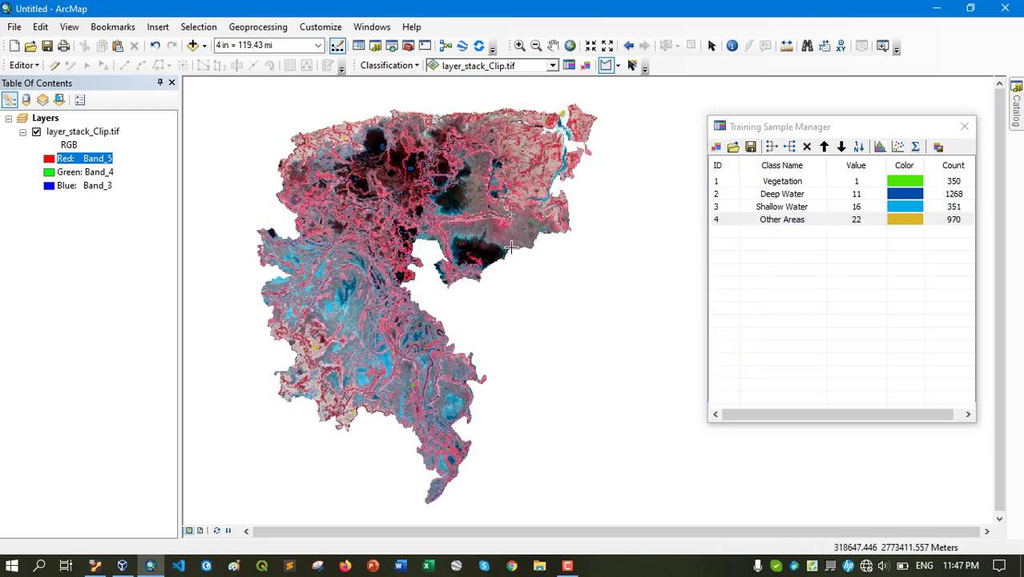
{"action": "left_click", "coordinate": [373, 67]}
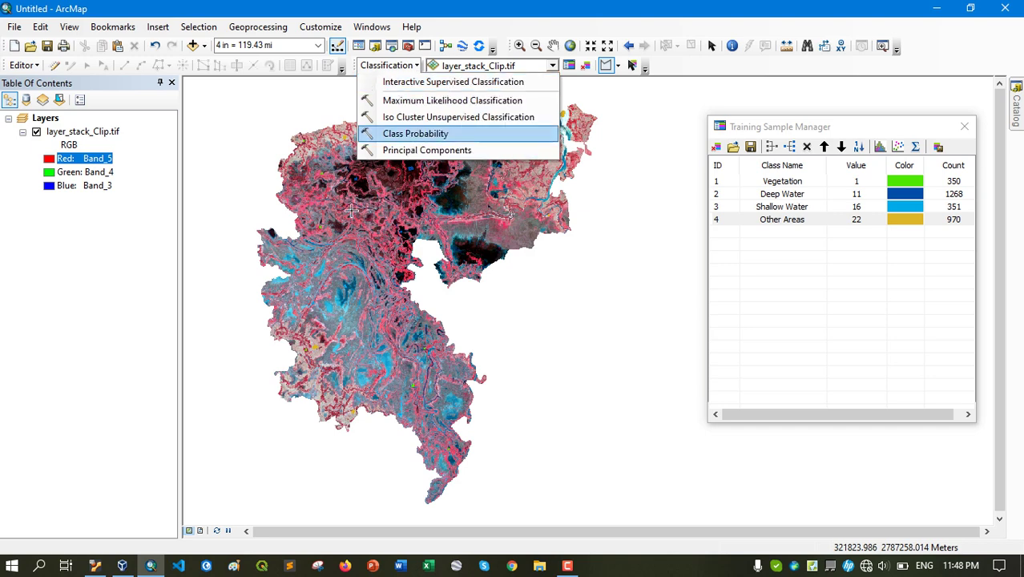
{"action": "left_click", "coordinate": [745, 137]}
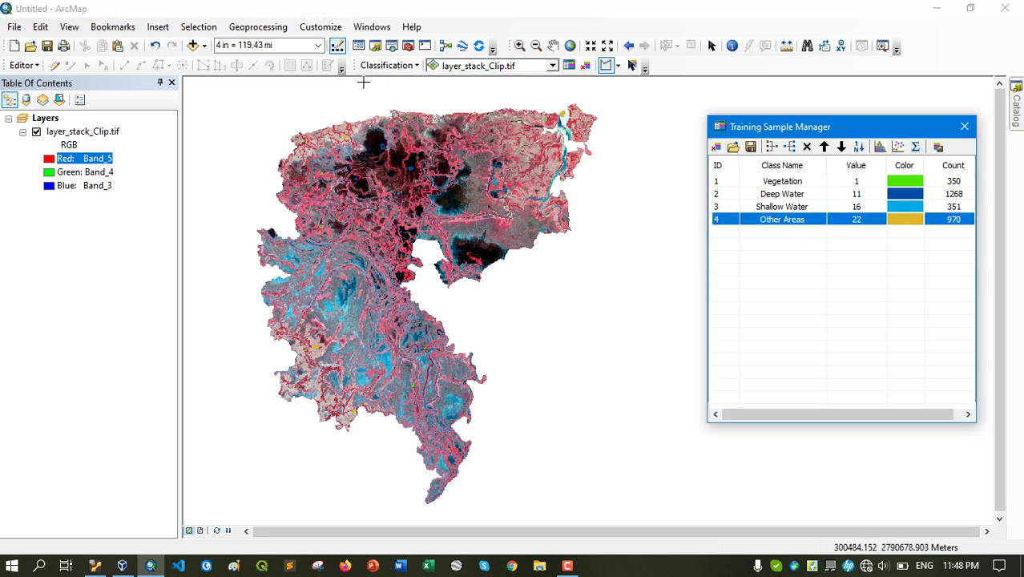
{"action": "left_click", "coordinate": [388, 65]}
{"action": "left_click", "coordinate": [433, 6]}
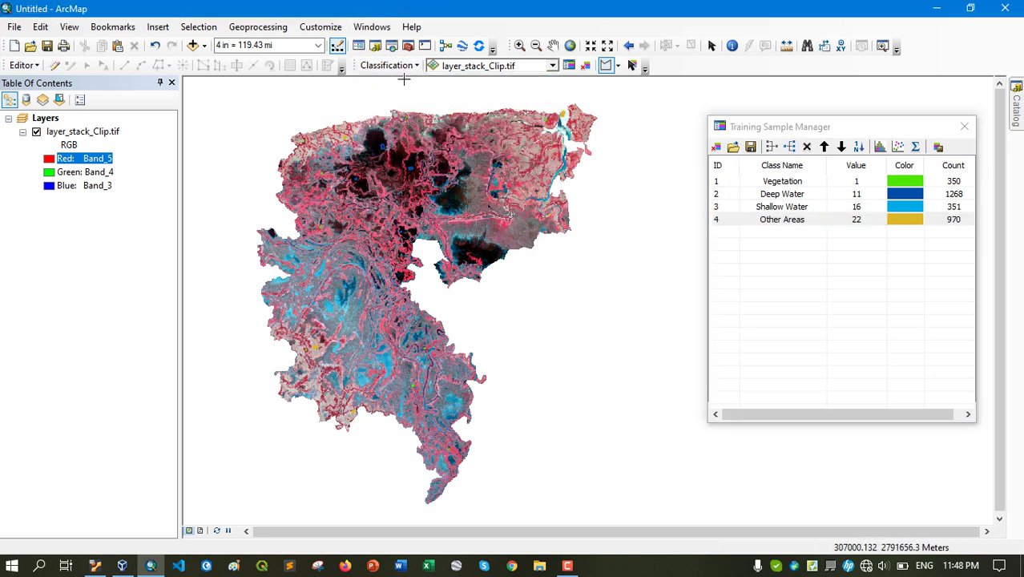
{"action": "left_click", "coordinate": [395, 66]}
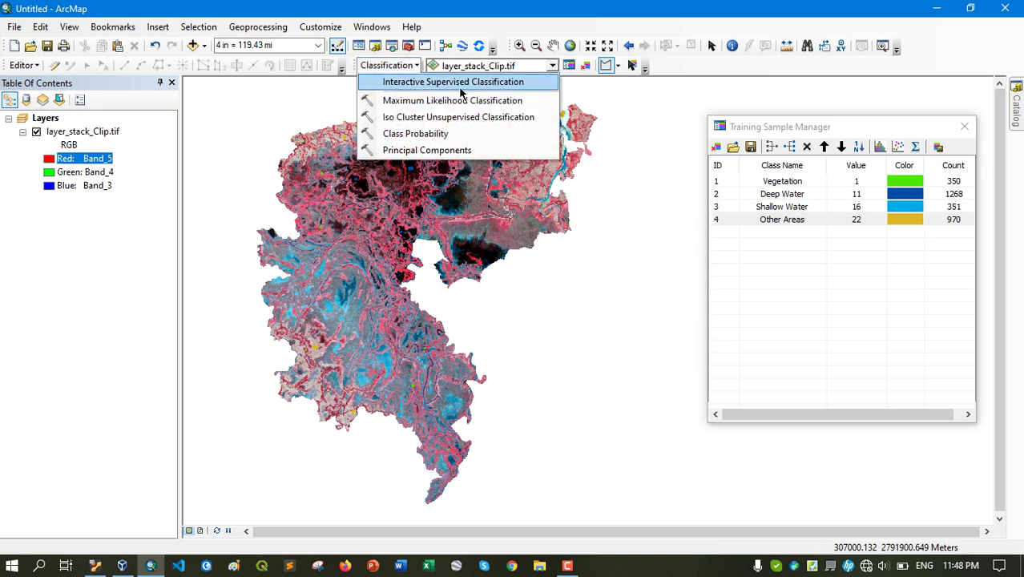
{"action": "left_click", "coordinate": [453, 5]}
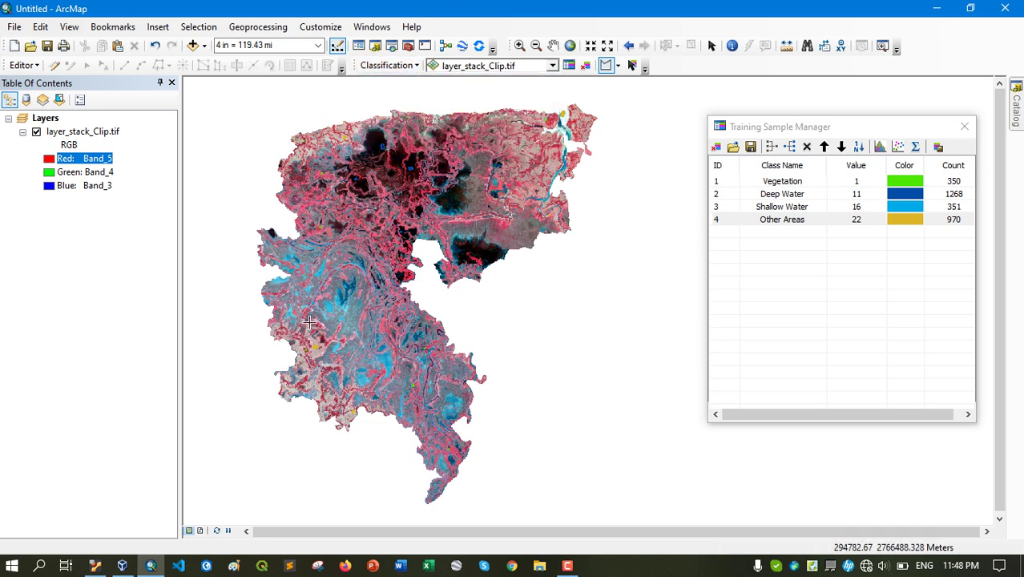
Step: Run Interactive Supervised Classification on layer_stack_Clip.tif with the four training classes
{"action": "left_click", "coordinate": [376, 66]}
{"action": "left_click", "coordinate": [472, 81]}
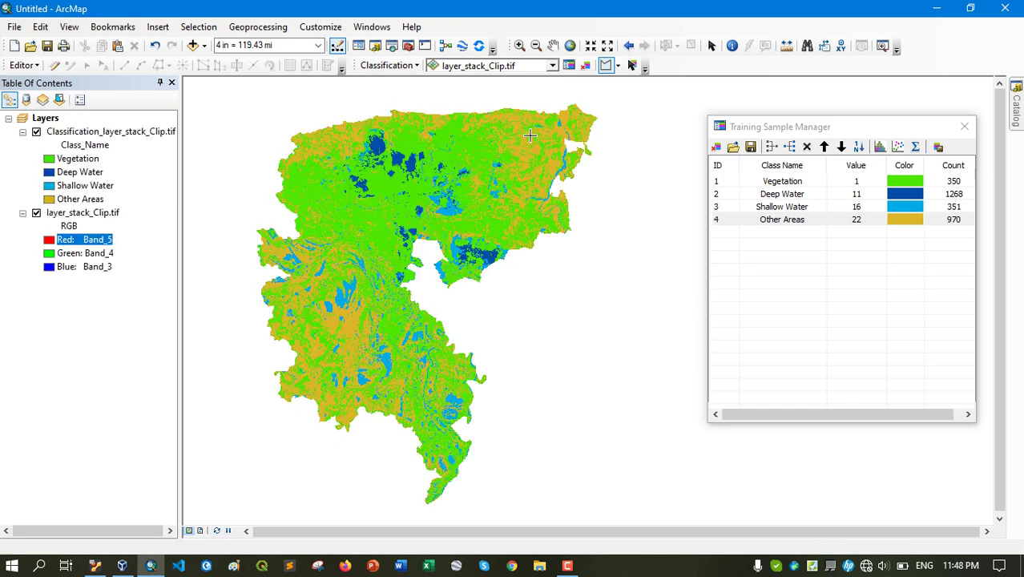
{"action": "left_click_drag", "start_coordinate": [461, 281], "coordinate": [503, 268]}
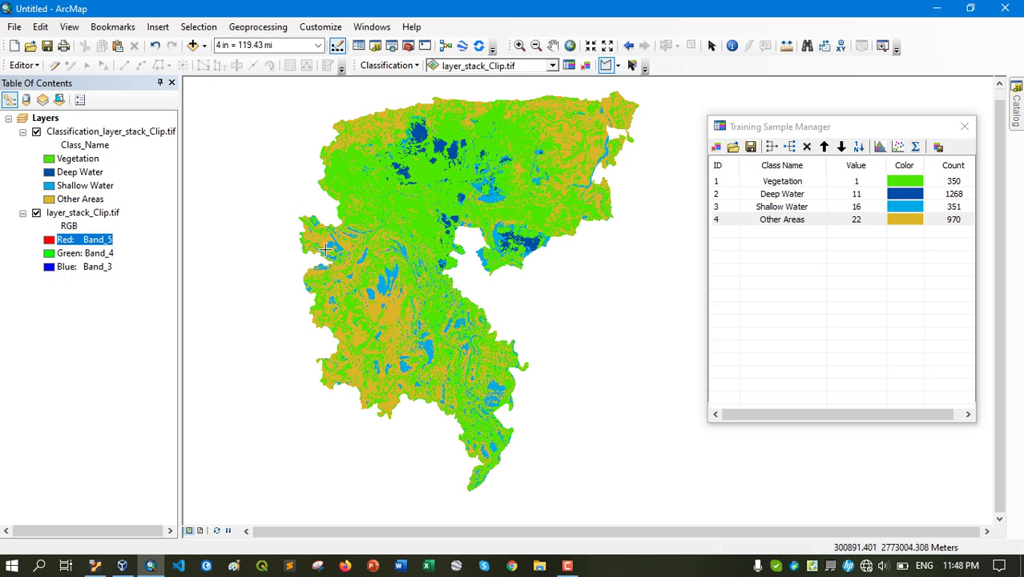
{"action": "left_click", "coordinate": [78, 158]}
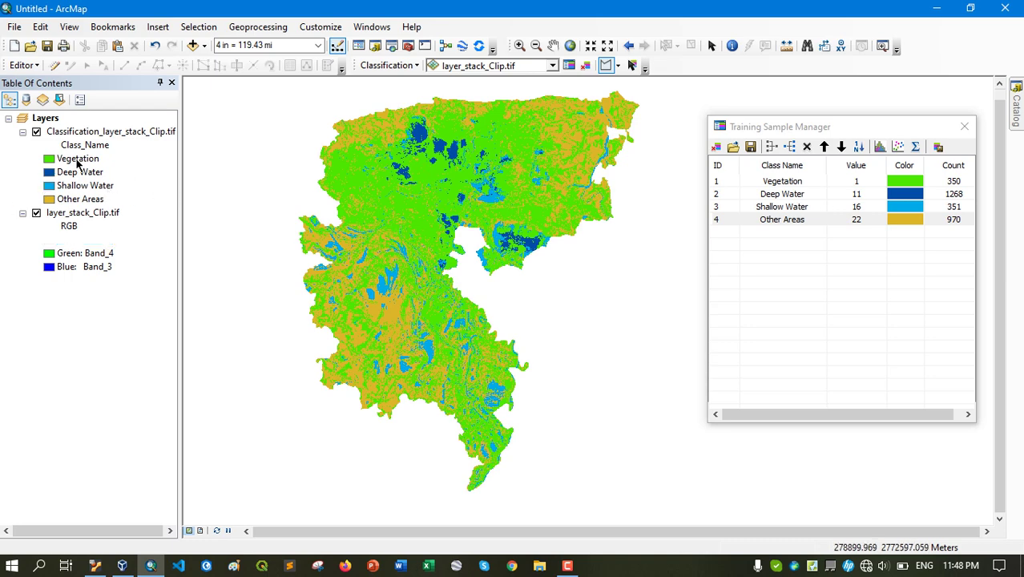
{"action": "left_click", "coordinate": [49, 158]}
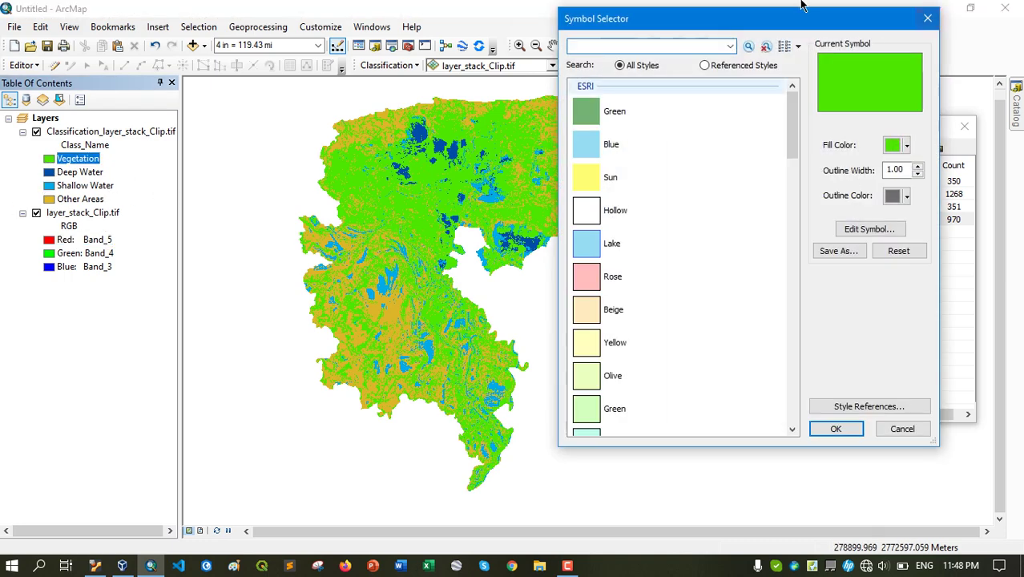
{"action": "left_click", "coordinate": [927, 17]}
Step: Give the Vegetation class of the classified raster a brighter green fill and an outline width of 0
{"action": "left_click", "coordinate": [50, 159]}
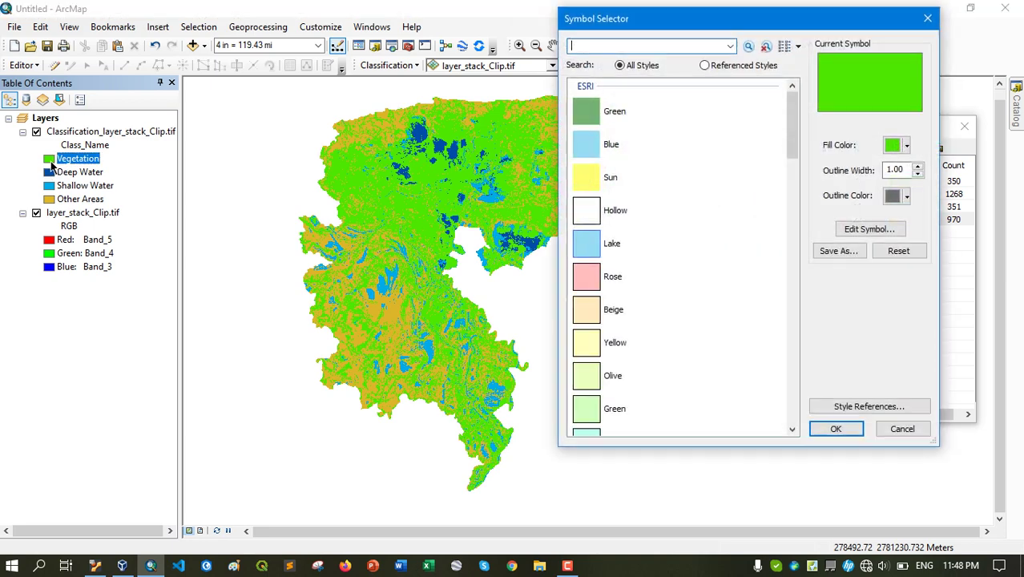
{"action": "left_click", "coordinate": [896, 145]}
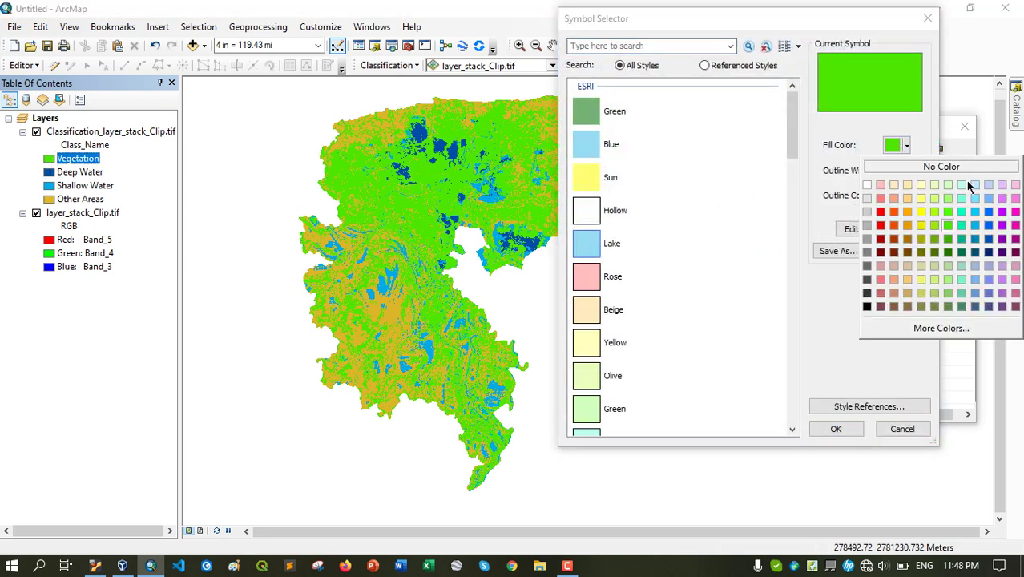
{"action": "left_click", "coordinate": [935, 210]}
{"action": "left_click", "coordinate": [894, 198]}
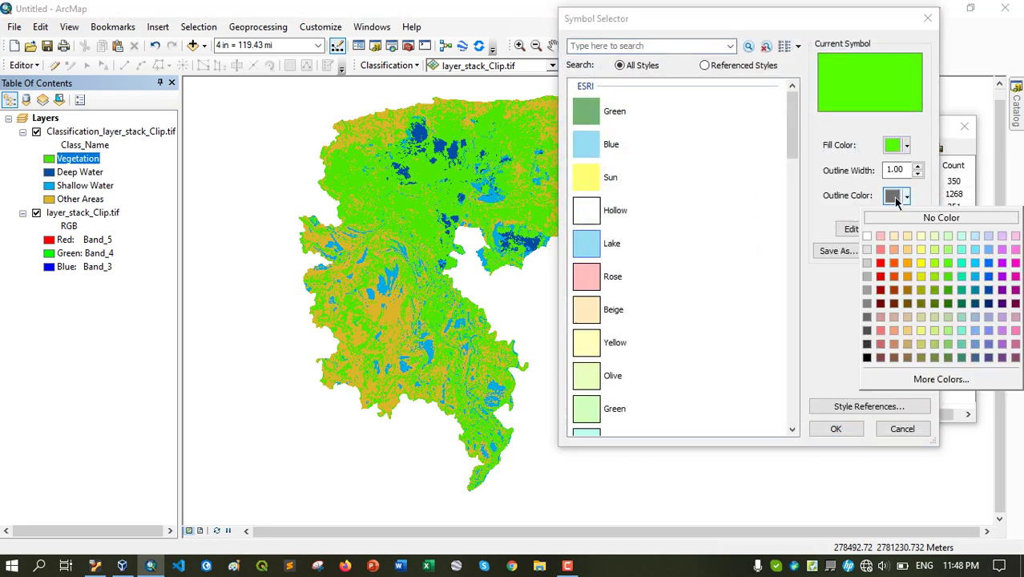
{"action": "left_click", "coordinate": [917, 175]}
{"action": "left_click", "coordinate": [917, 174]}
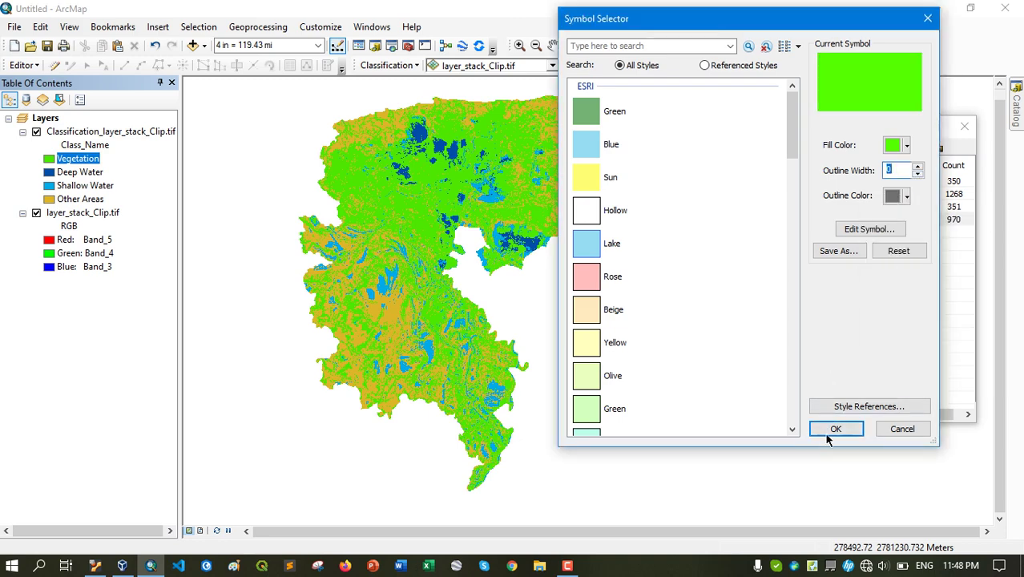
{"action": "left_click", "coordinate": [828, 435]}
Step: Set the Deep Water class symbol's outline width to 0, keeping its dark blue fill
{"action": "left_click", "coordinate": [49, 173]}
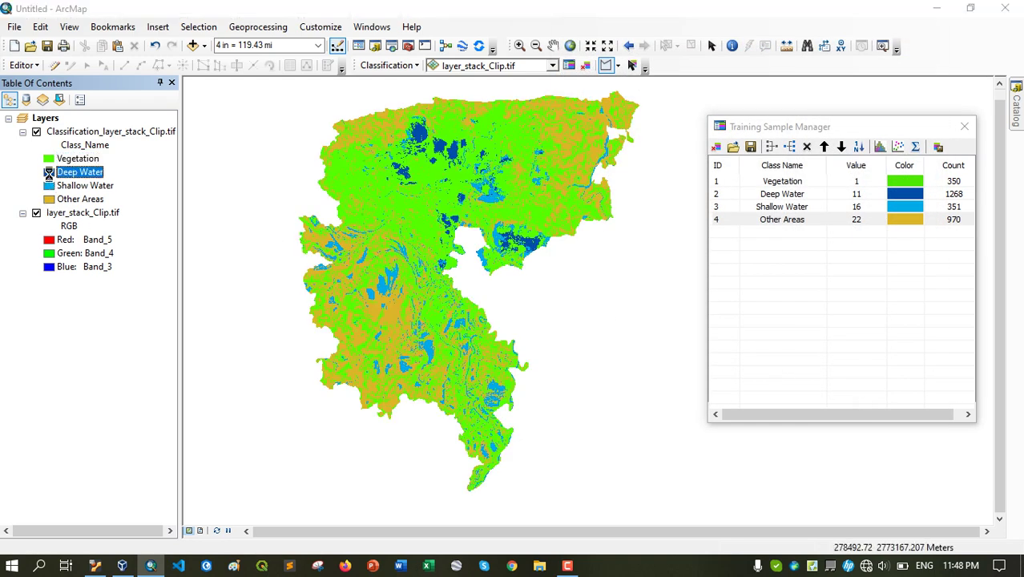
{"action": "left_click", "coordinate": [917, 174]}
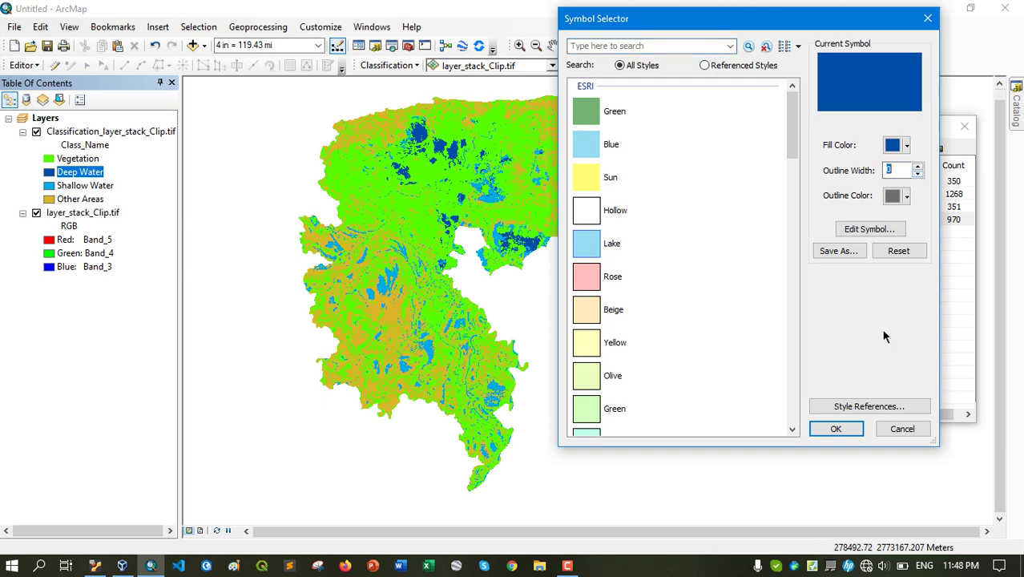
{"action": "left_click", "coordinate": [828, 428]}
Step: Give the Shallow Water class a bright sky-blue fill and an outline width of 0
{"action": "left_click", "coordinate": [49, 185]}
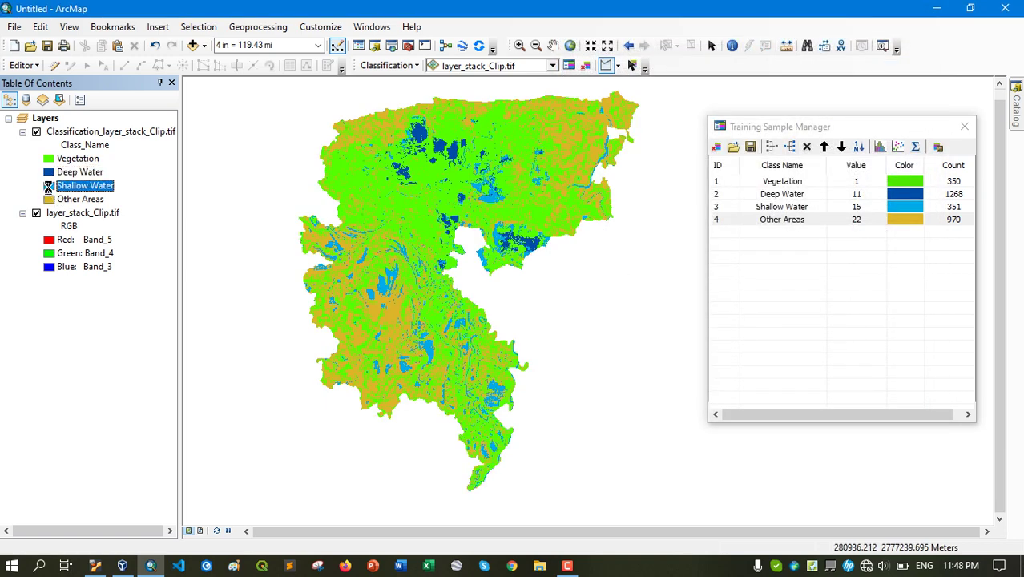
{"action": "left_click", "coordinate": [906, 145]}
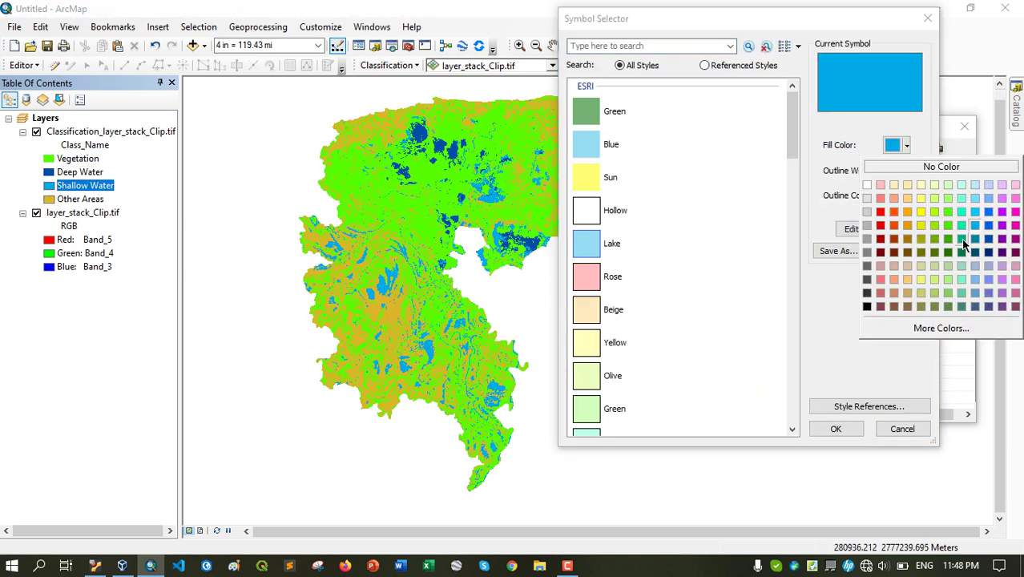
{"action": "left_click", "coordinate": [988, 198]}
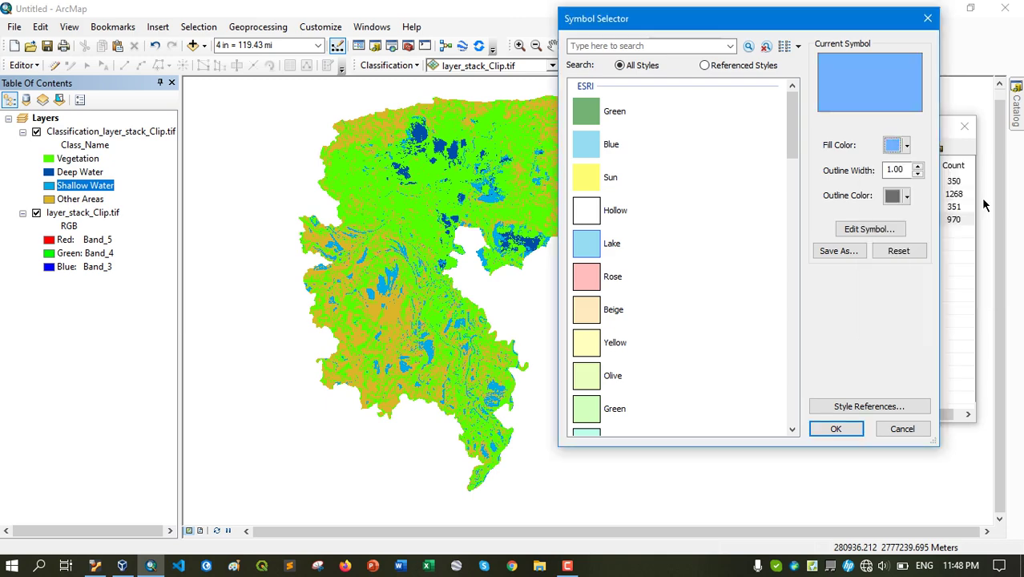
{"action": "left_click", "coordinate": [906, 145]}
{"action": "left_click", "coordinate": [987, 213]}
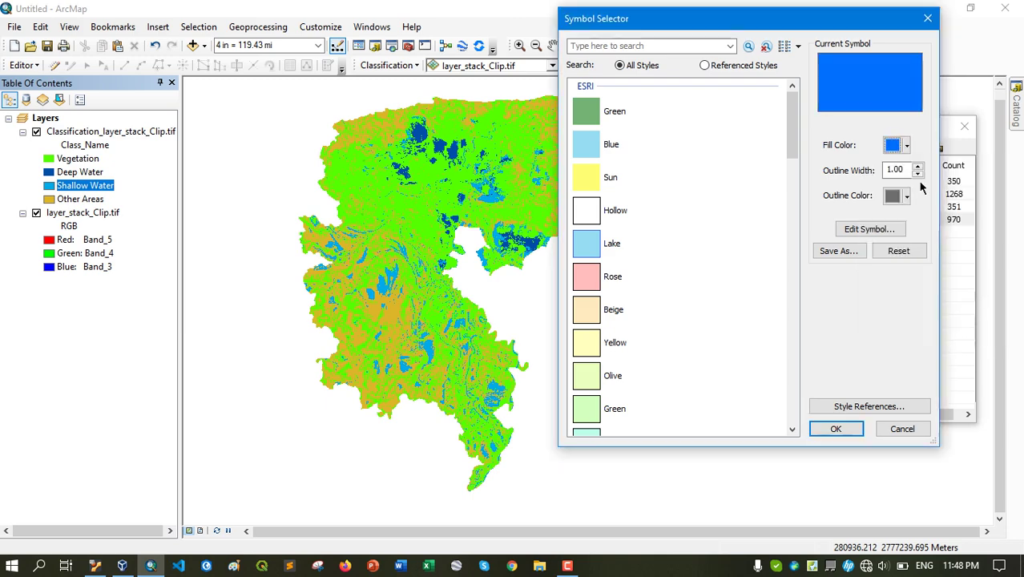
{"action": "left_click", "coordinate": [906, 145]}
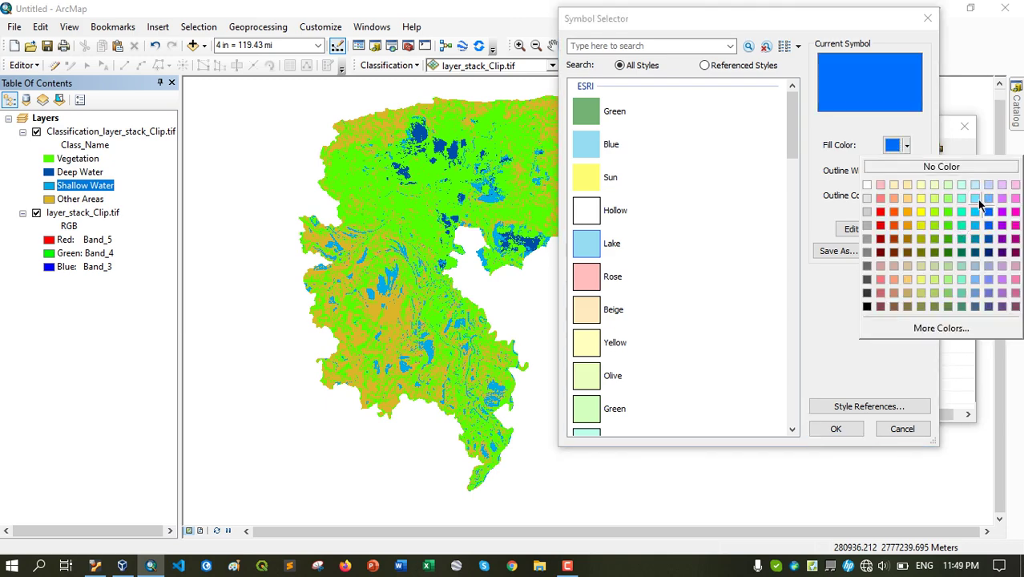
{"action": "left_click", "coordinate": [976, 210]}
{"action": "left_click", "coordinate": [917, 174]}
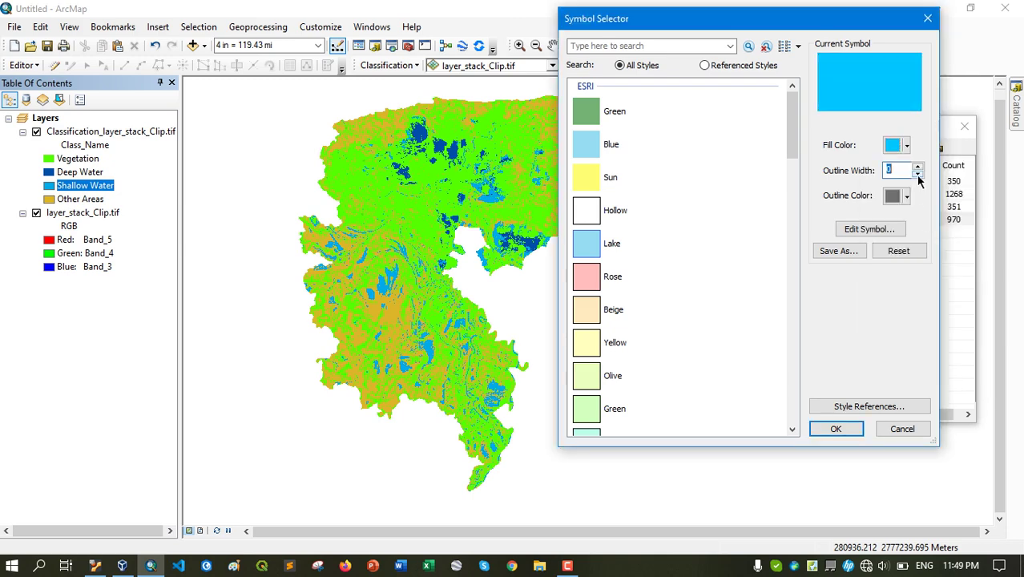
{"action": "left_click", "coordinate": [836, 429]}
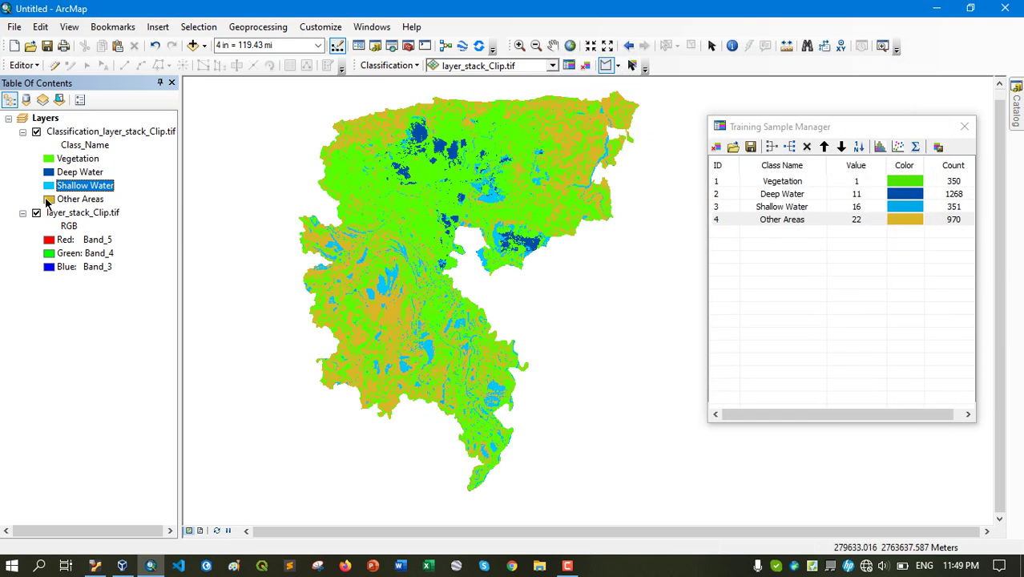
Step: Fill the Other Areas class with the Mango colour and remove its outline
{"action": "double_click", "coordinate": [48, 199]}
{"action": "left_click", "coordinate": [906, 145]}
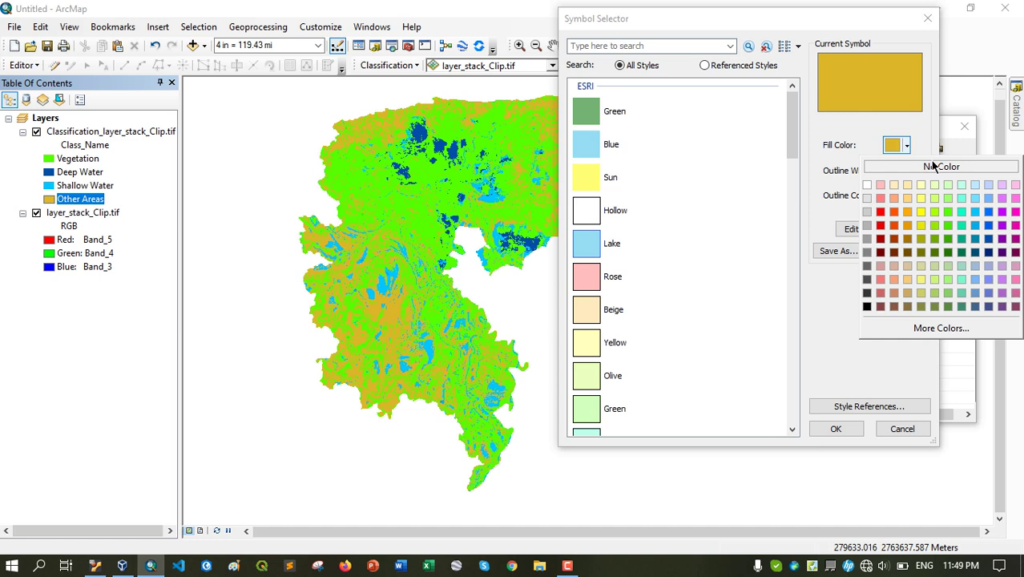
{"action": "left_click", "coordinate": [906, 199]}
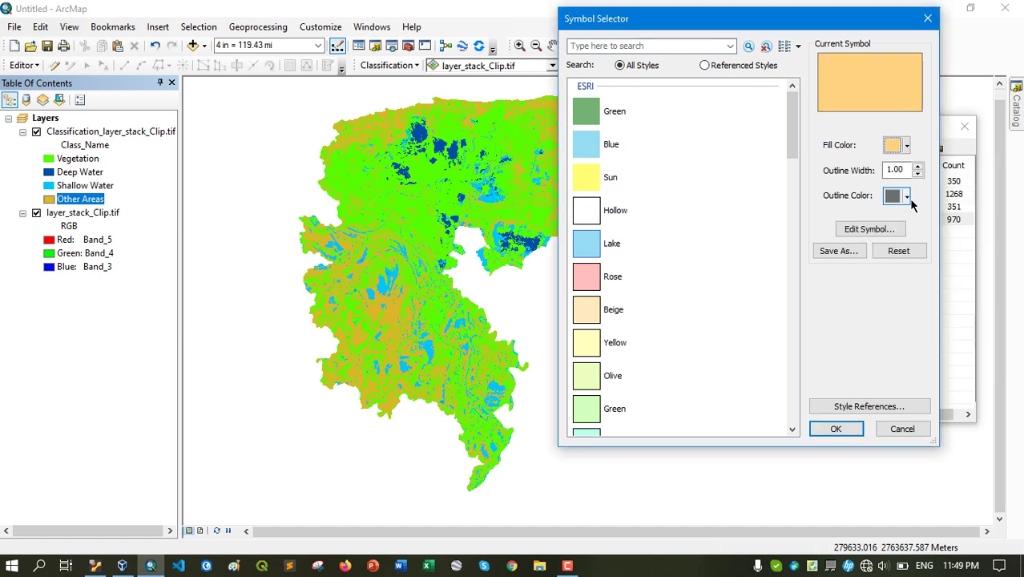
{"action": "left_click", "coordinate": [906, 145]}
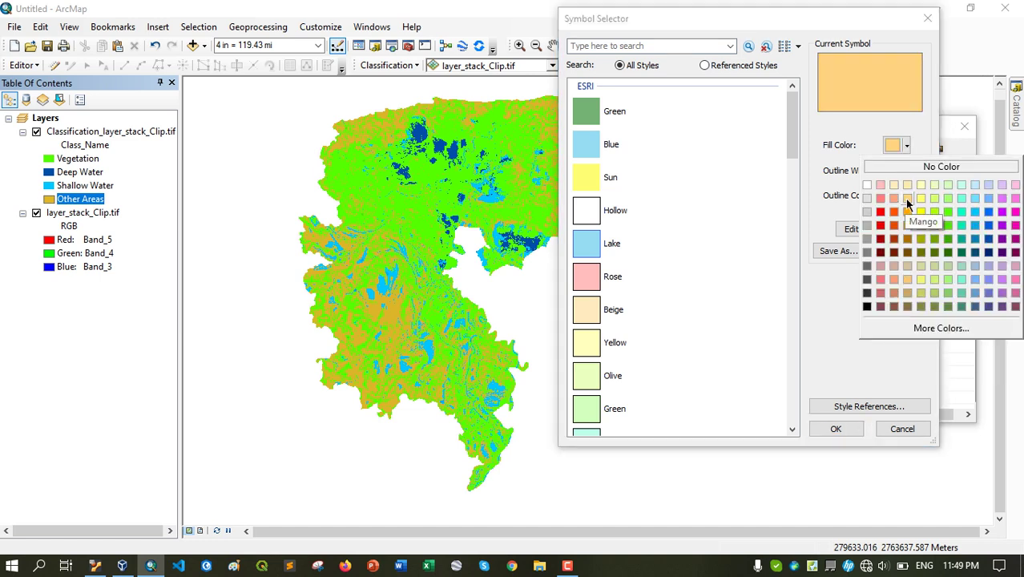
{"action": "left_click", "coordinate": [906, 198]}
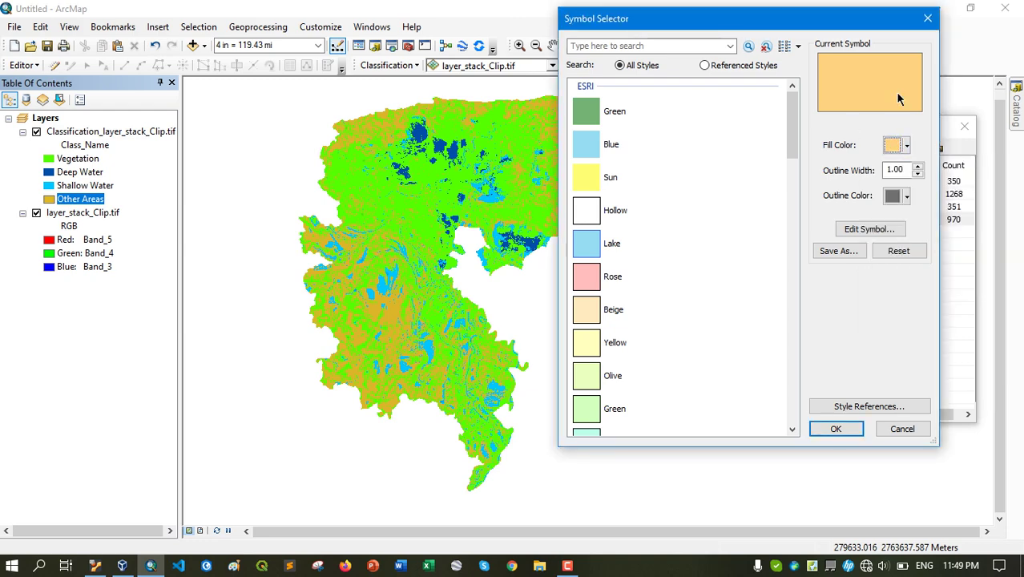
{"action": "left_click", "coordinate": [917, 175]}
{"action": "left_click", "coordinate": [838, 429]}
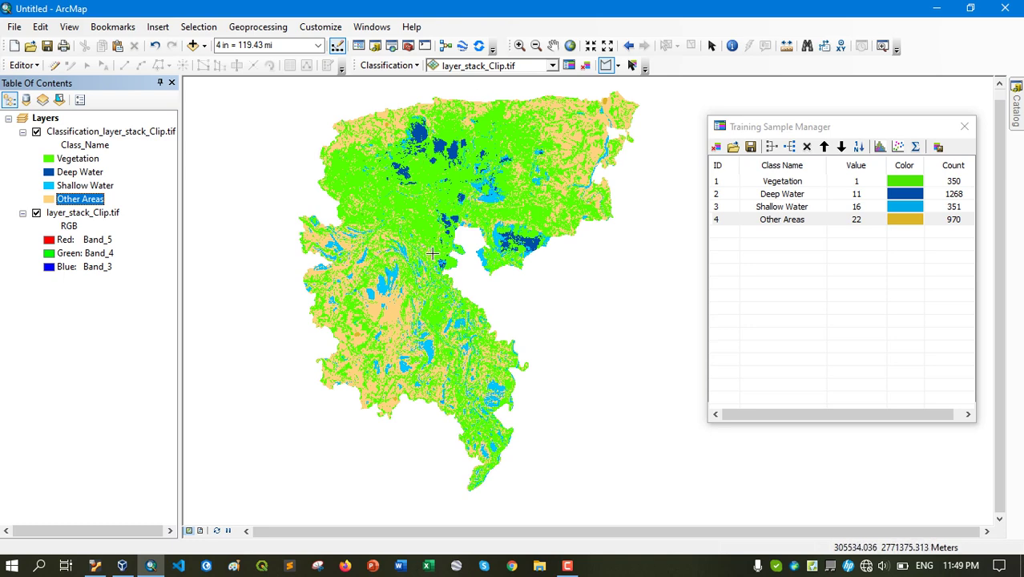
Step: Examine the classified map up close and in full, comparing it with the four land-cover classes in the legend
{"action": "left_click_drag", "start_coordinate": [417, 180], "coordinate": [392, 209]}
{"action": "scroll", "coordinate": [374, 207], "scroll_direction": "up", "scroll_amount": 8}
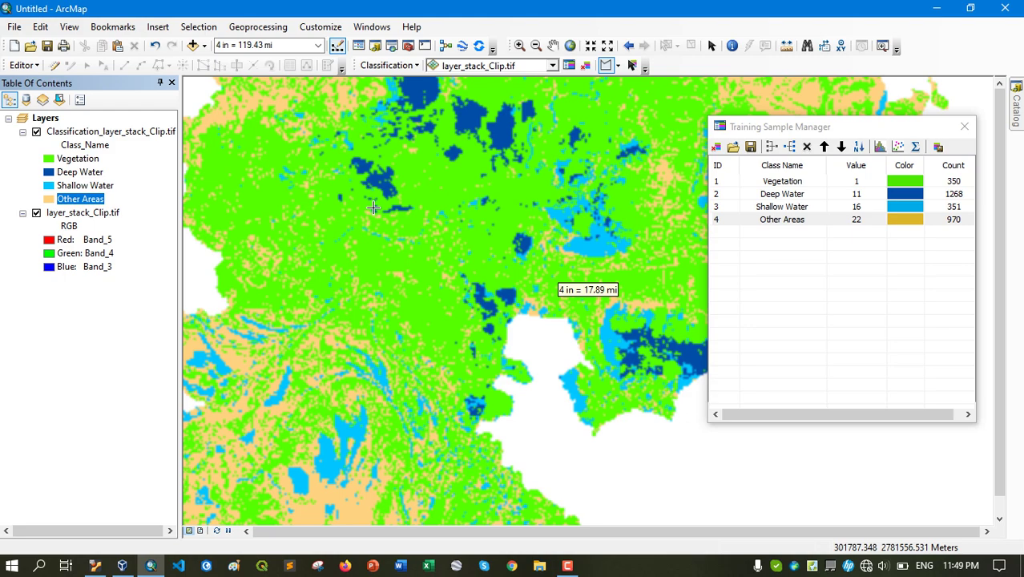
{"action": "scroll", "coordinate": [376, 209], "scroll_direction": "down", "scroll_amount": 8}
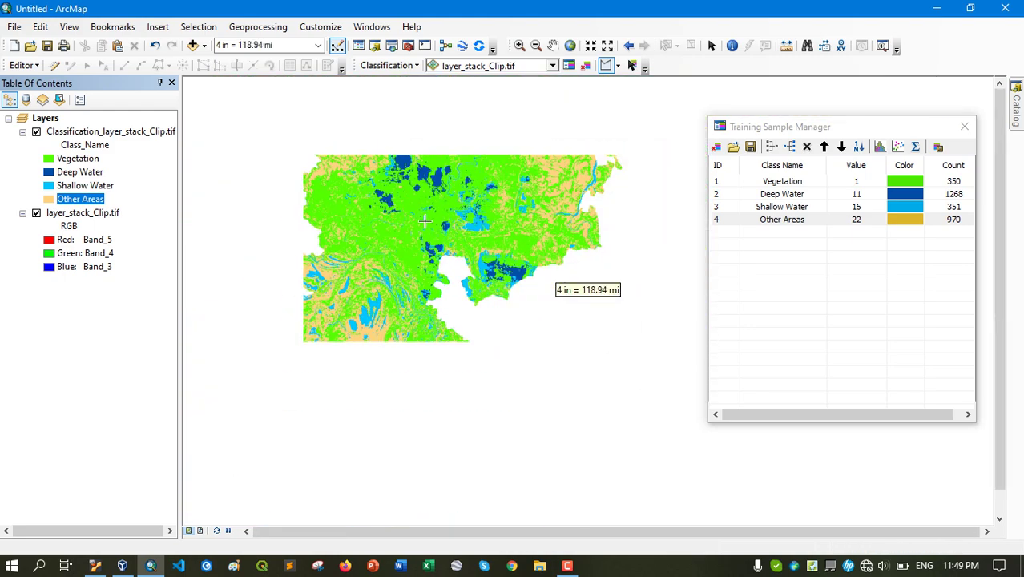
{"action": "left_click", "coordinate": [74, 186]}
{"action": "left_click", "coordinate": [93, 173]}
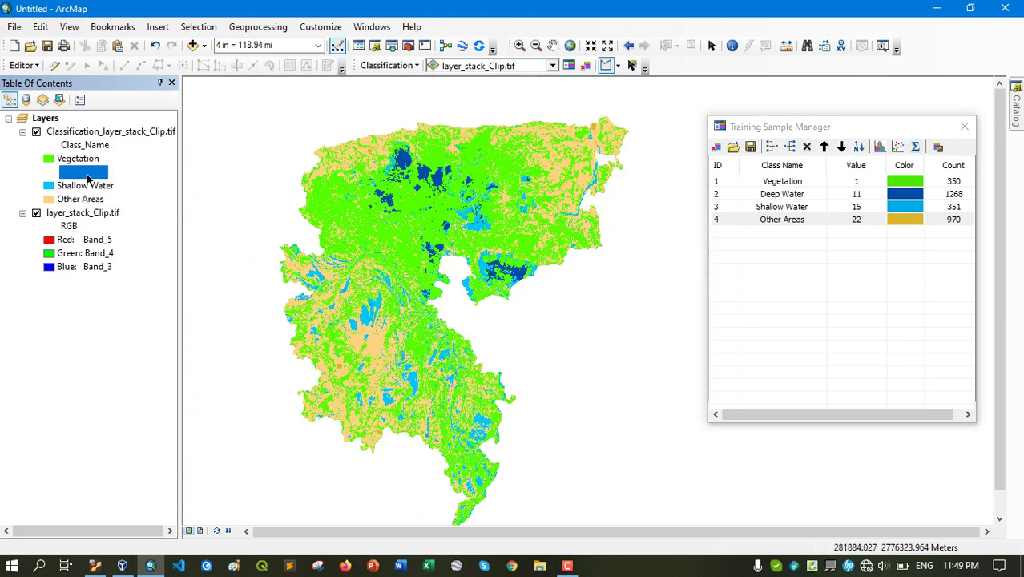
{"action": "left_click", "coordinate": [74, 200]}
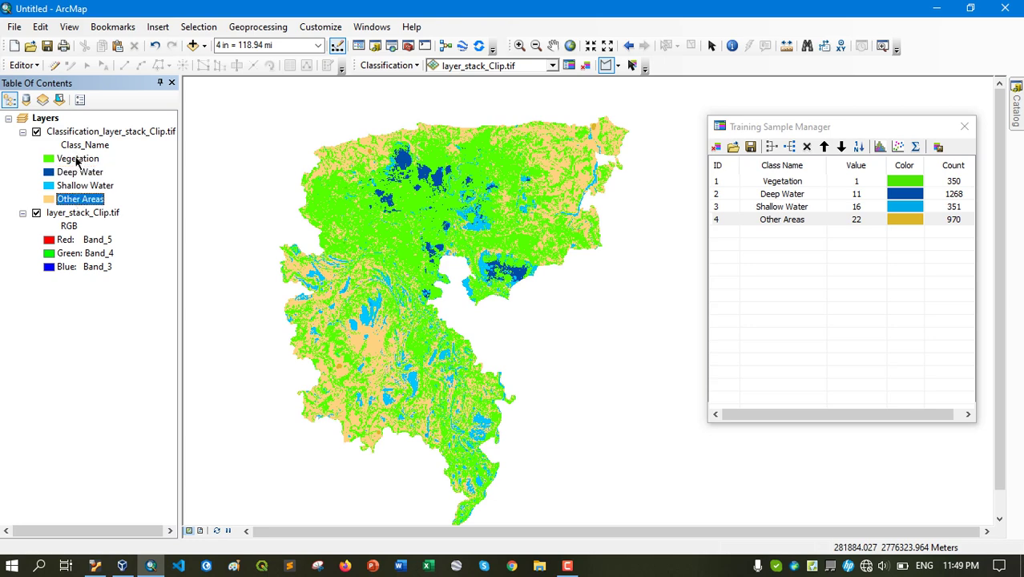
{"action": "left_click", "coordinate": [78, 159]}
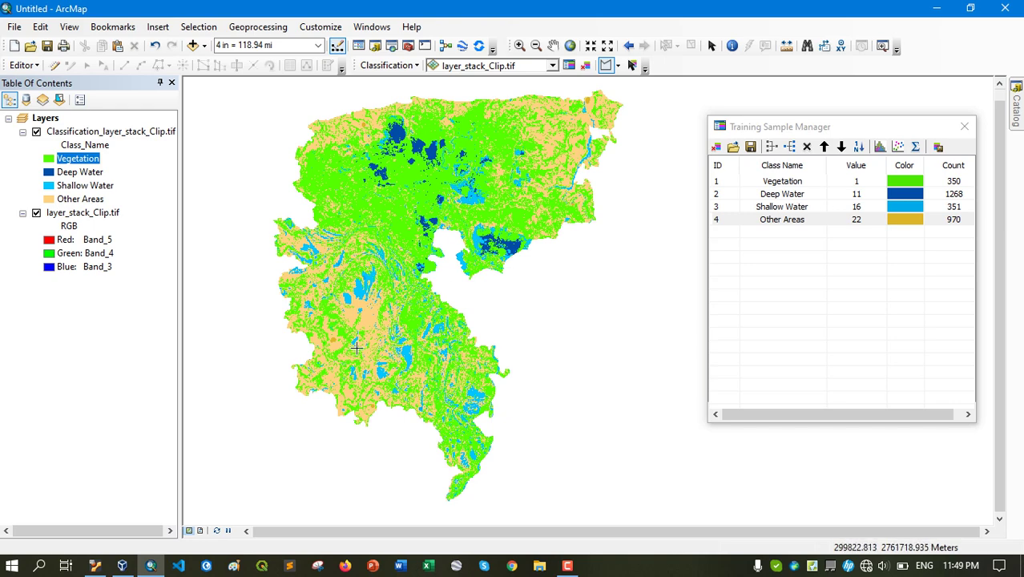
{"action": "left_click_drag", "start_coordinate": [448, 263], "coordinate": [438, 272]}
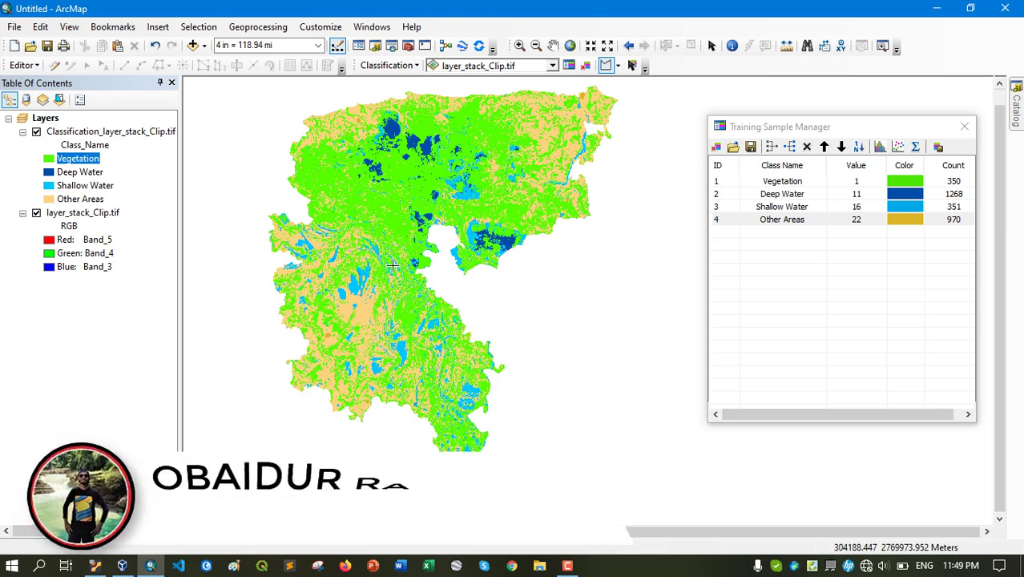
{"action": "left_click_drag", "start_coordinate": [816, 128], "coordinate": [792, 120]}
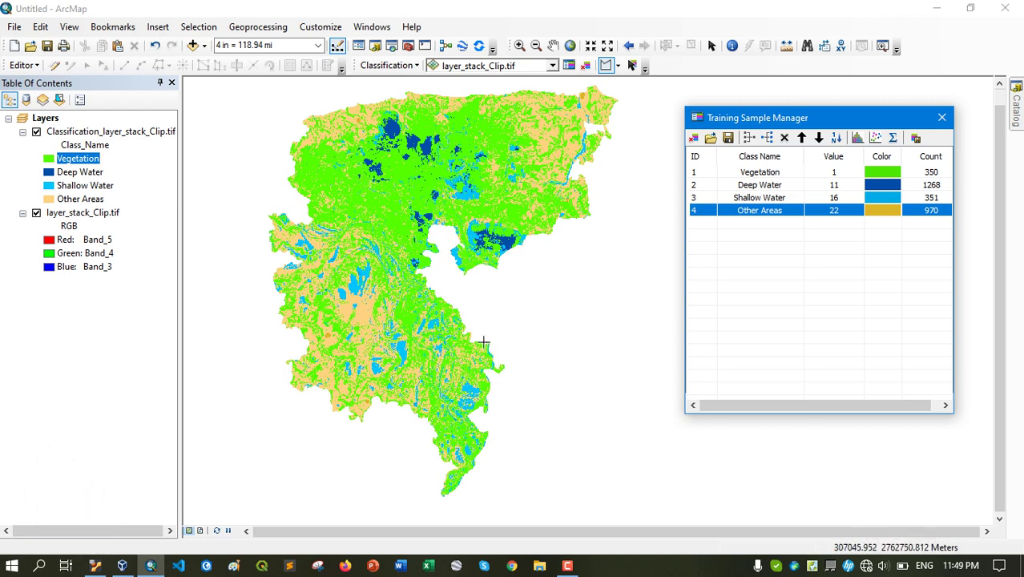
{"action": "left_click", "coordinate": [567, 565]}
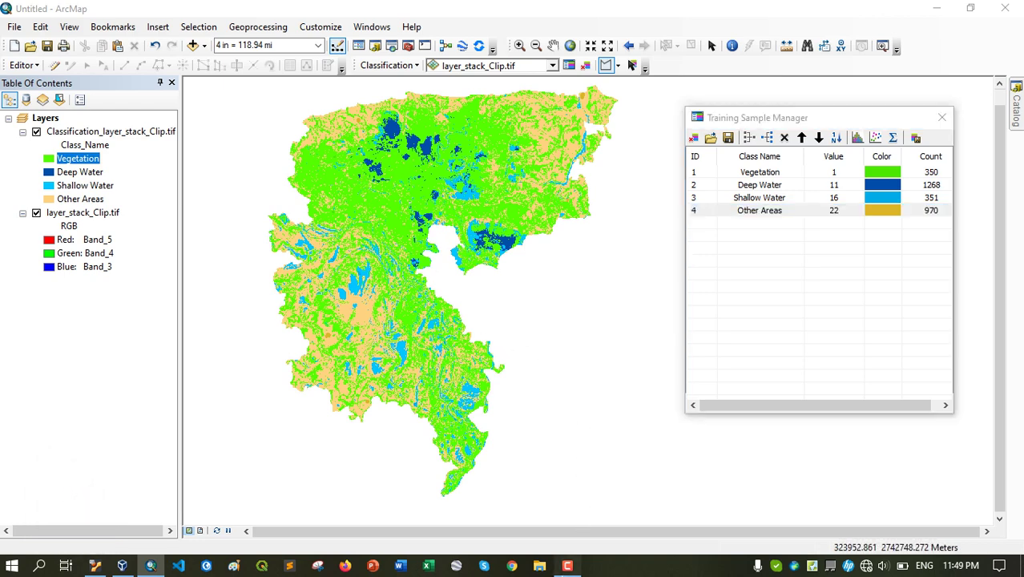